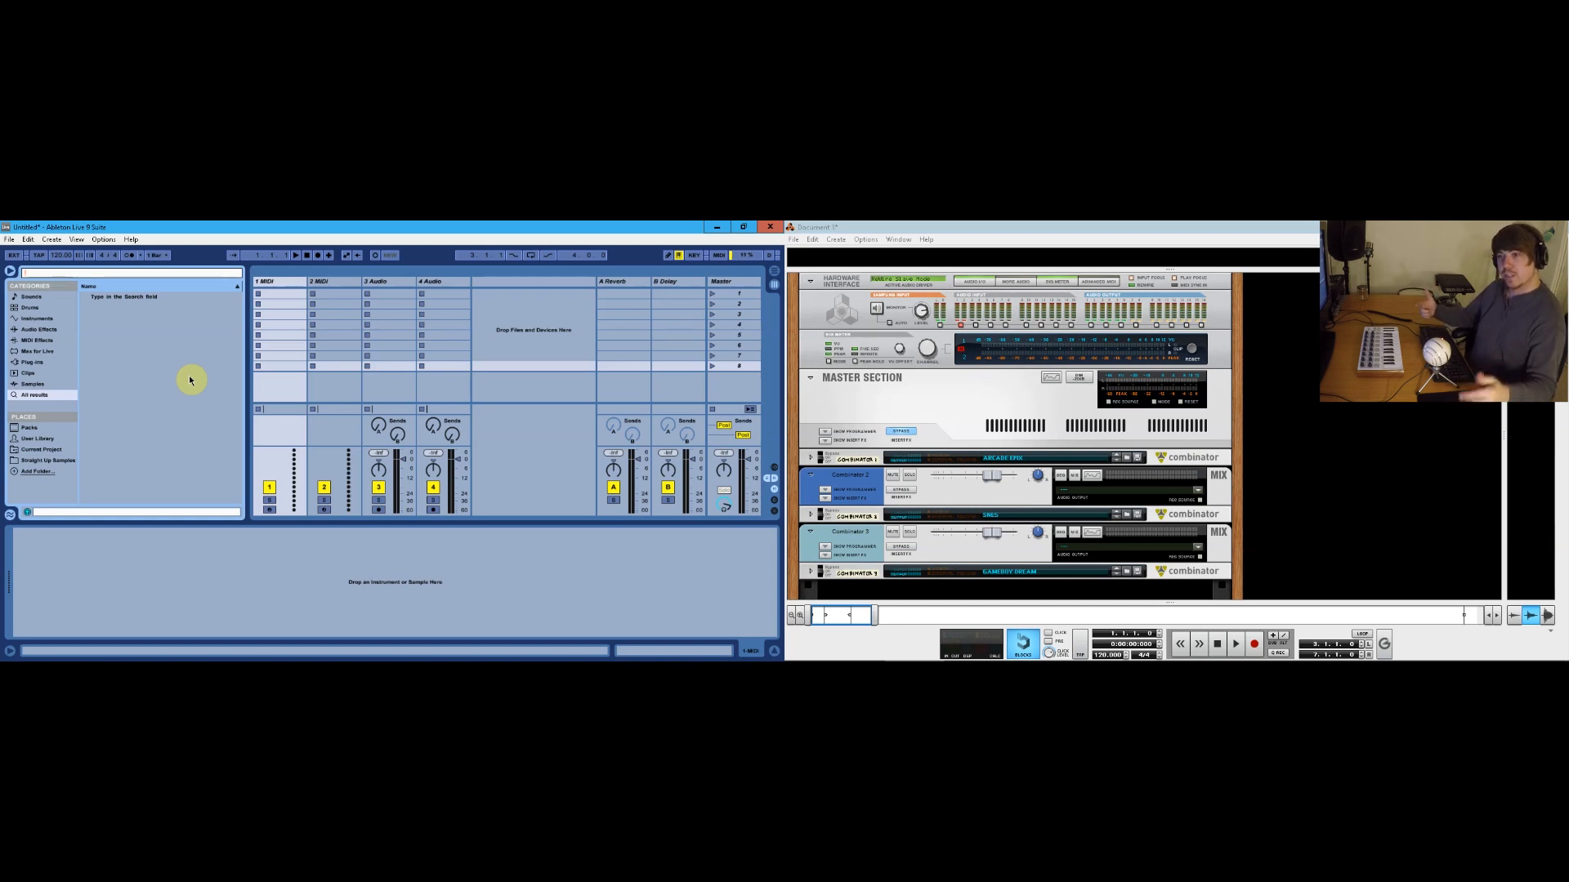
# Step: Switch to the Reason rack and unfold Combinator 1 to inspect its devices, folding it back up
pyautogui.click(1042, 232)
pyautogui.scroll(-3, 1042, 367)
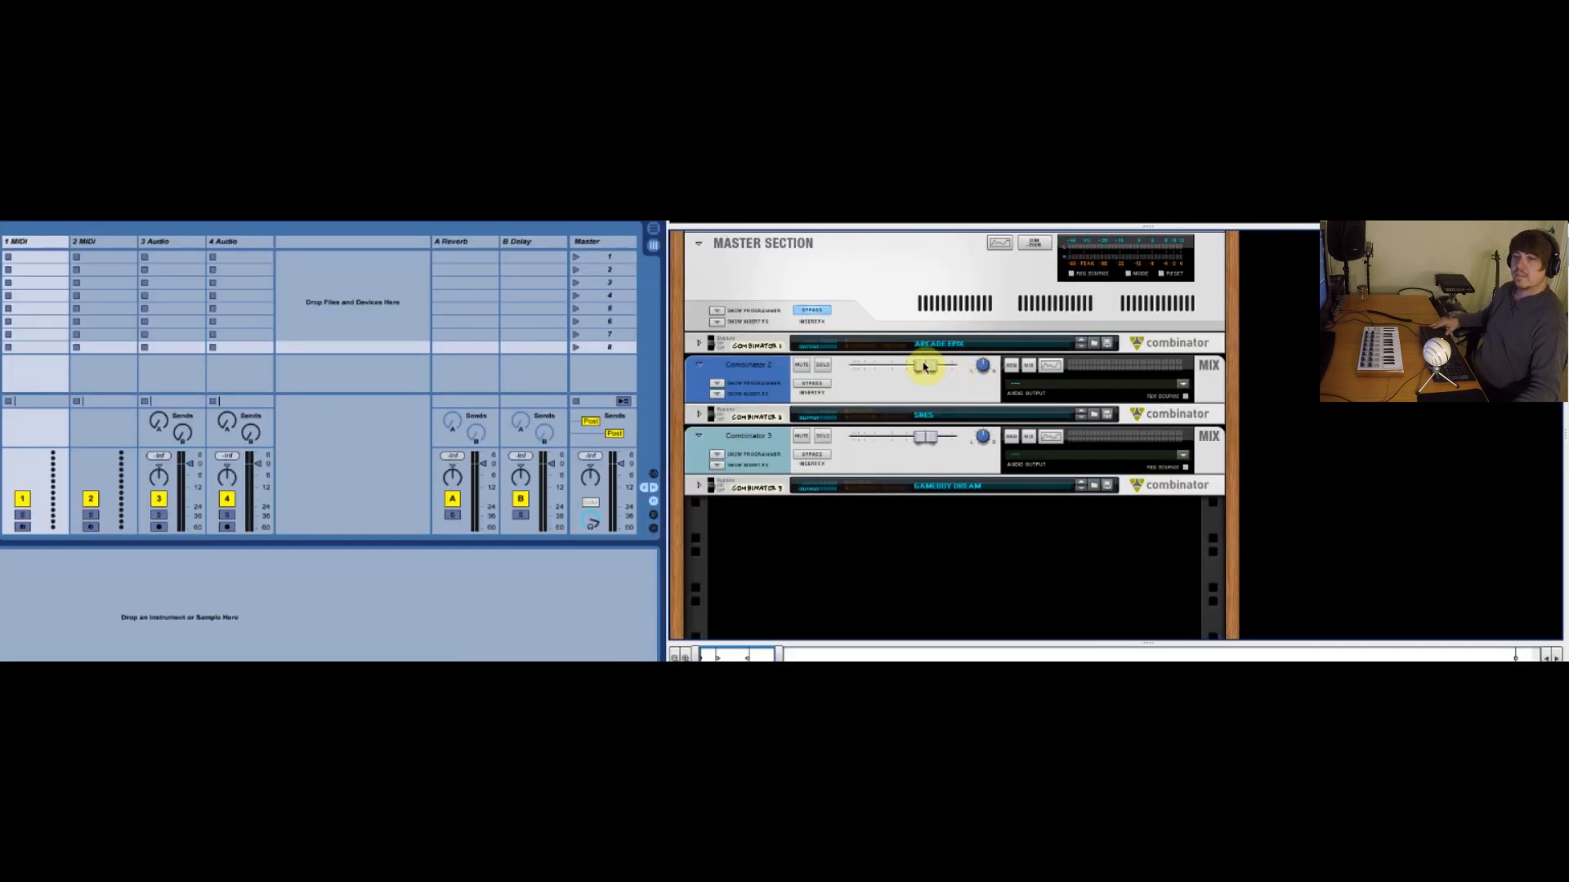
pyautogui.click(699, 345)
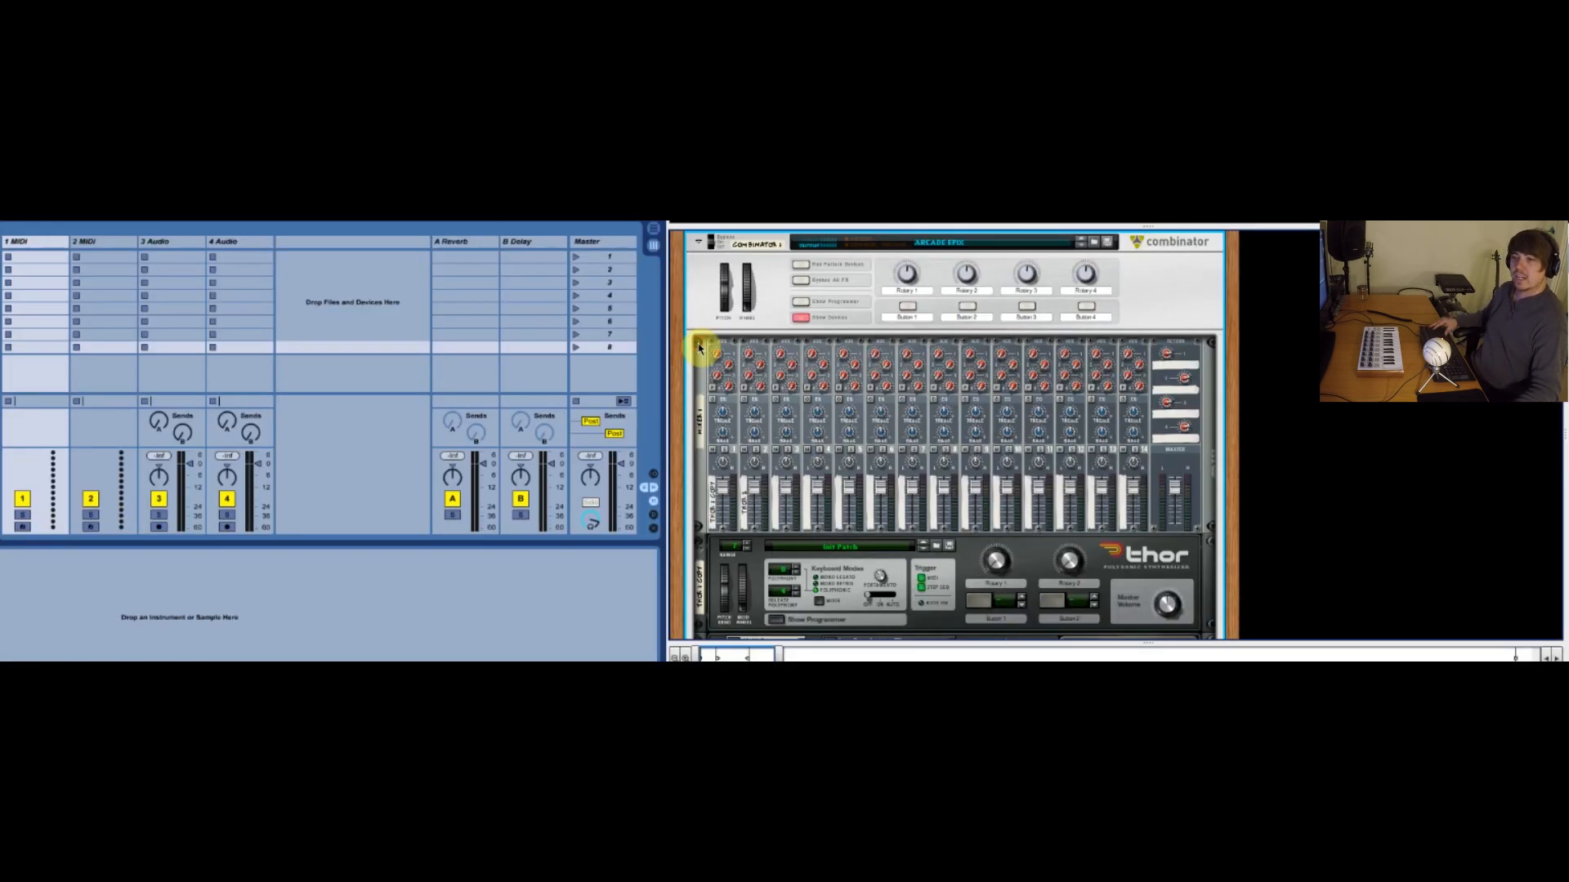
pyautogui.click(698, 246)
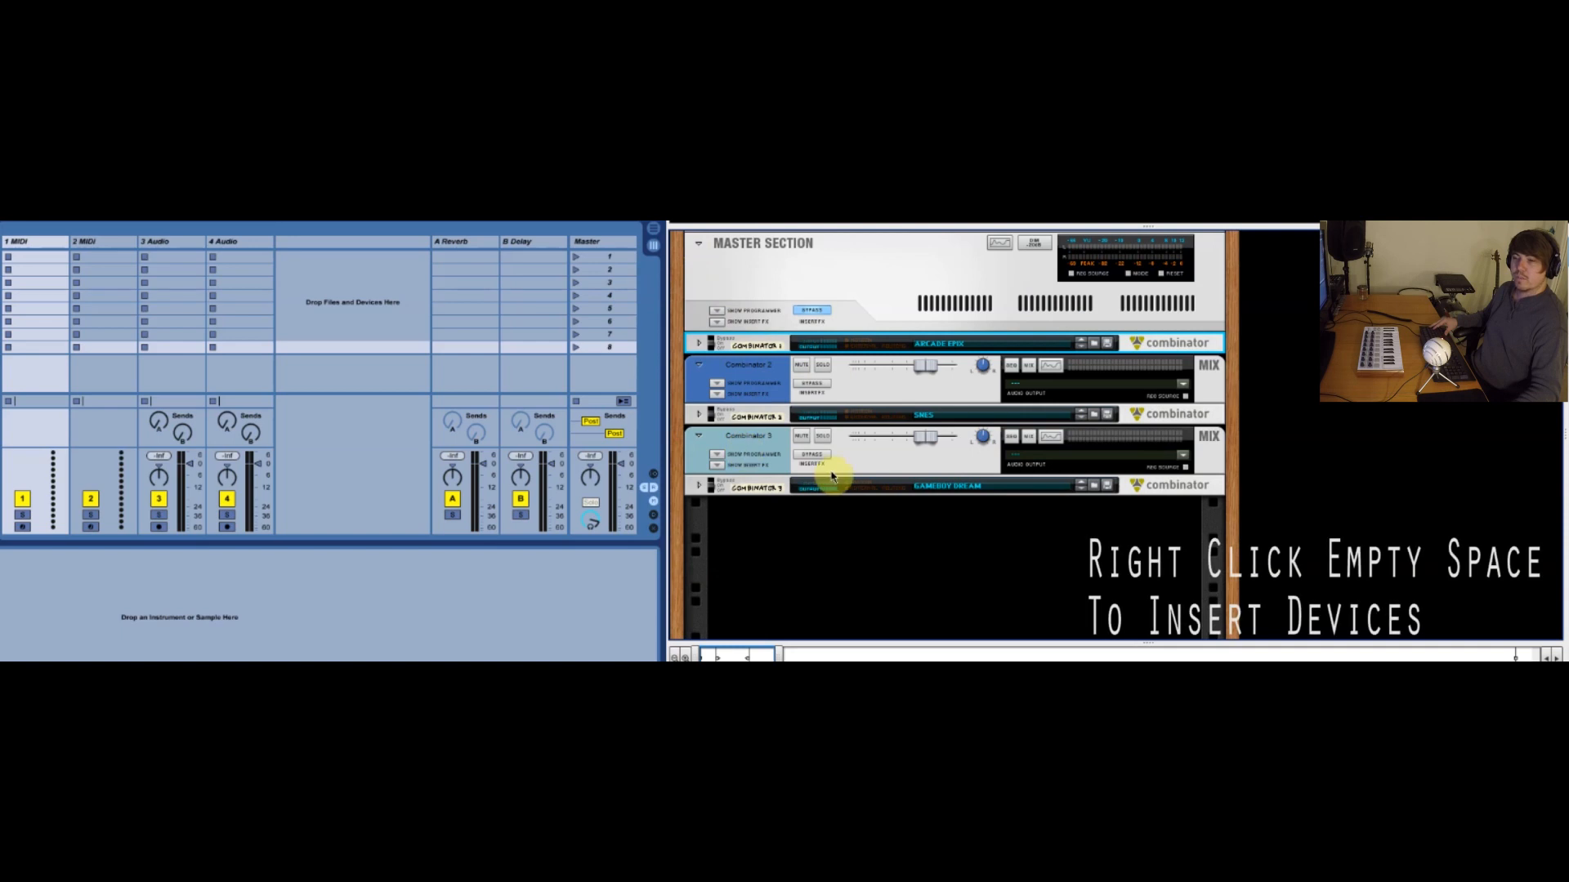
# Step: Flip the rack to its rear and inspect how Combinator 1's outputs are cabled to the hardware interface, folding the device again
pyautogui.press('Tab')
pyautogui.scroll(3, 1003, 486)
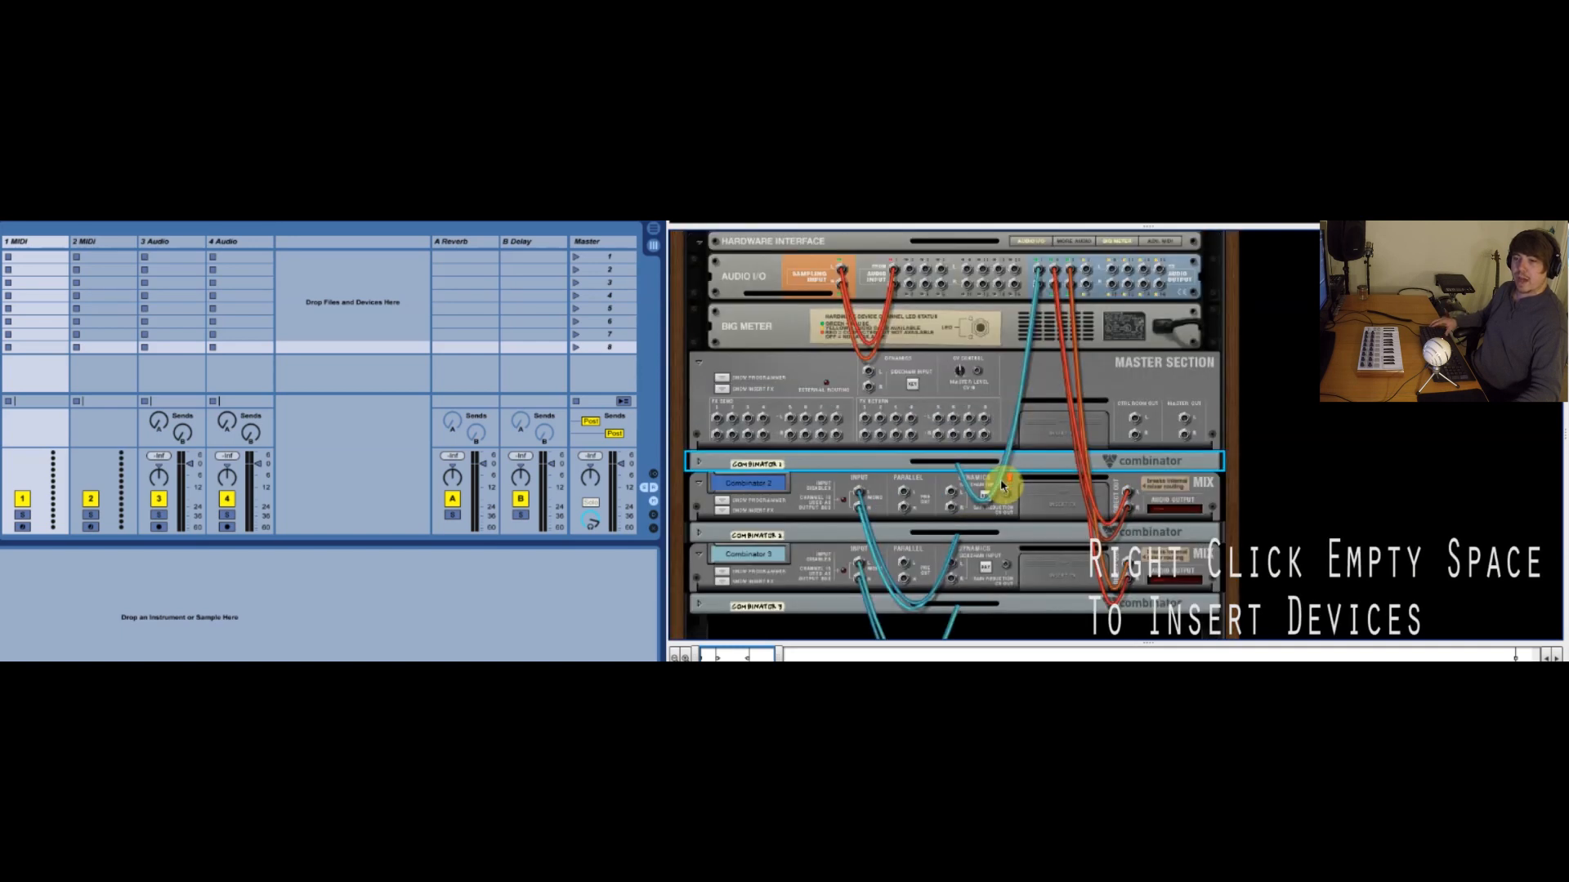
pyautogui.click(699, 464)
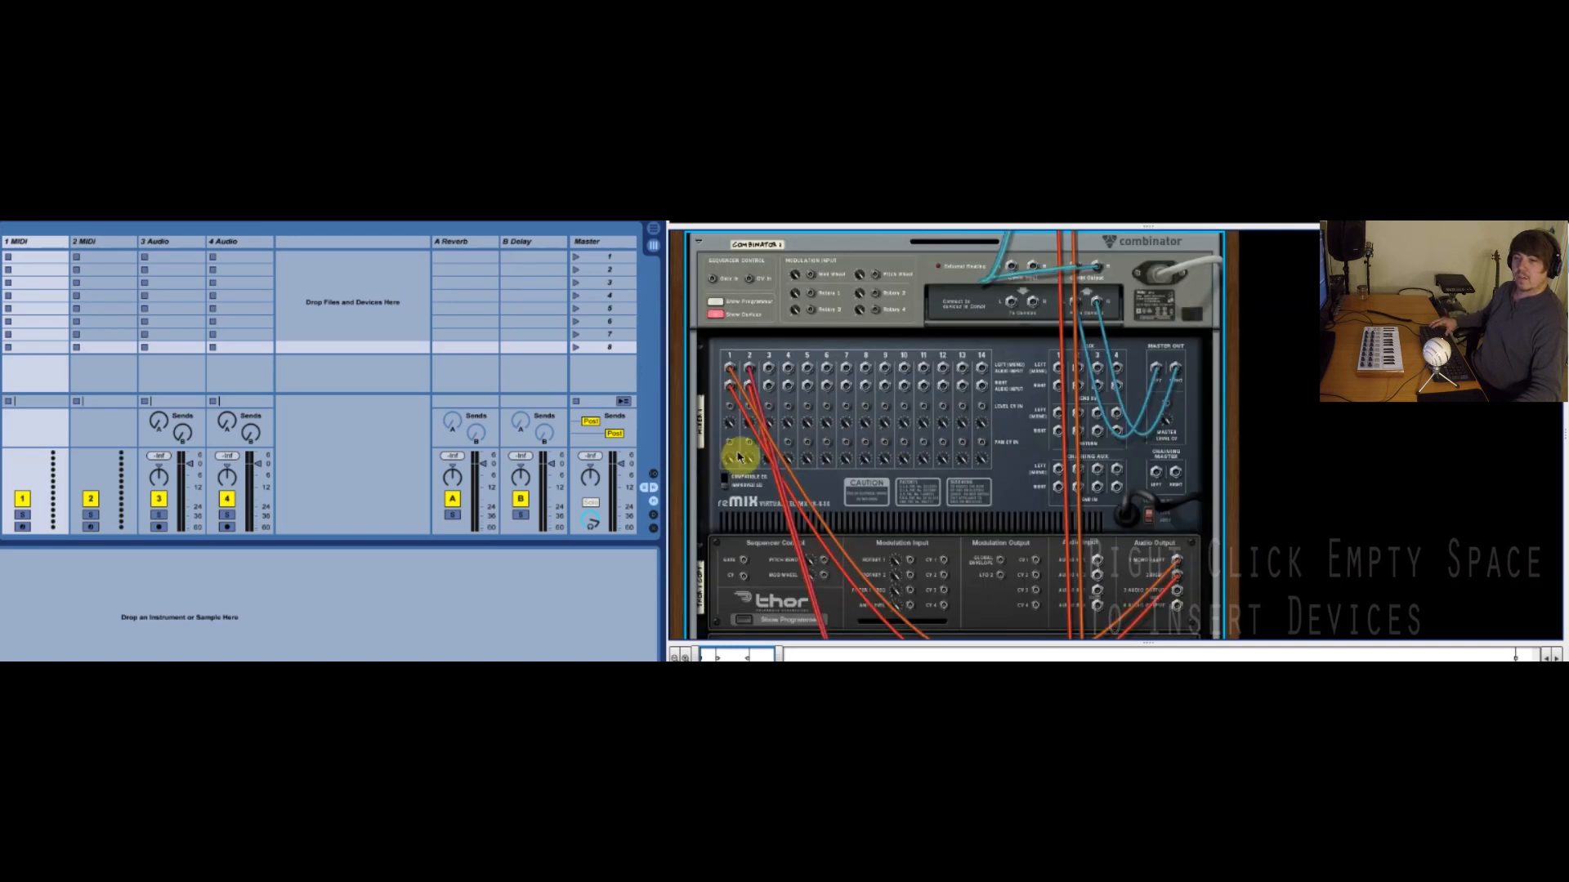
pyautogui.scroll(3, 1043, 449)
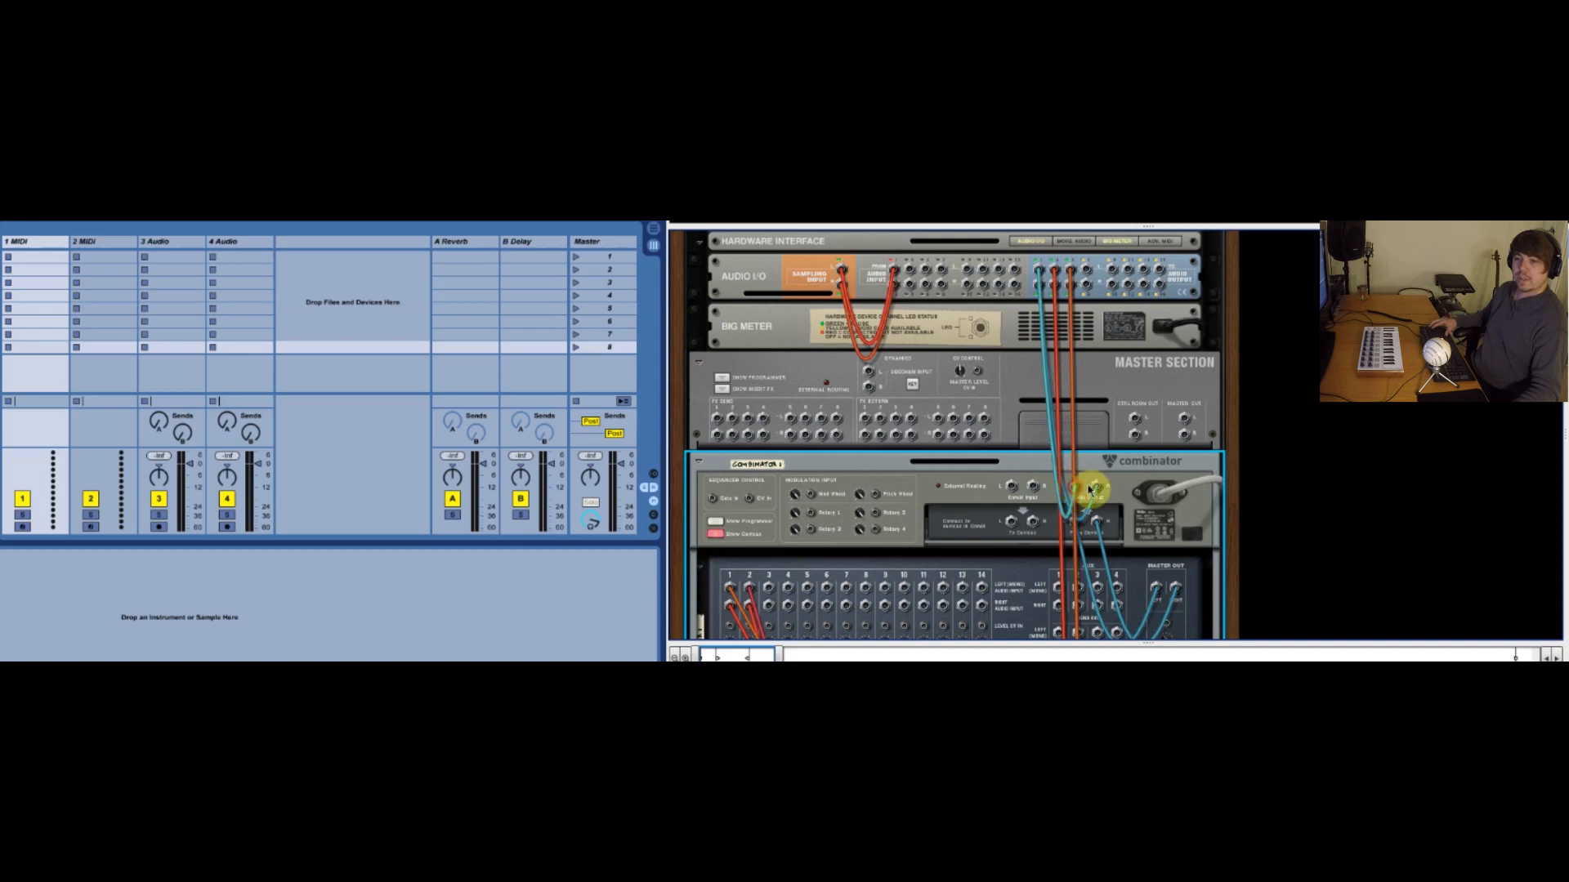
pyautogui.moveTo(1079, 488)
pyautogui.mouseDown()
pyautogui.moveTo(1109, 484)
pyautogui.moveTo(1076, 487)
pyautogui.mouseUp()
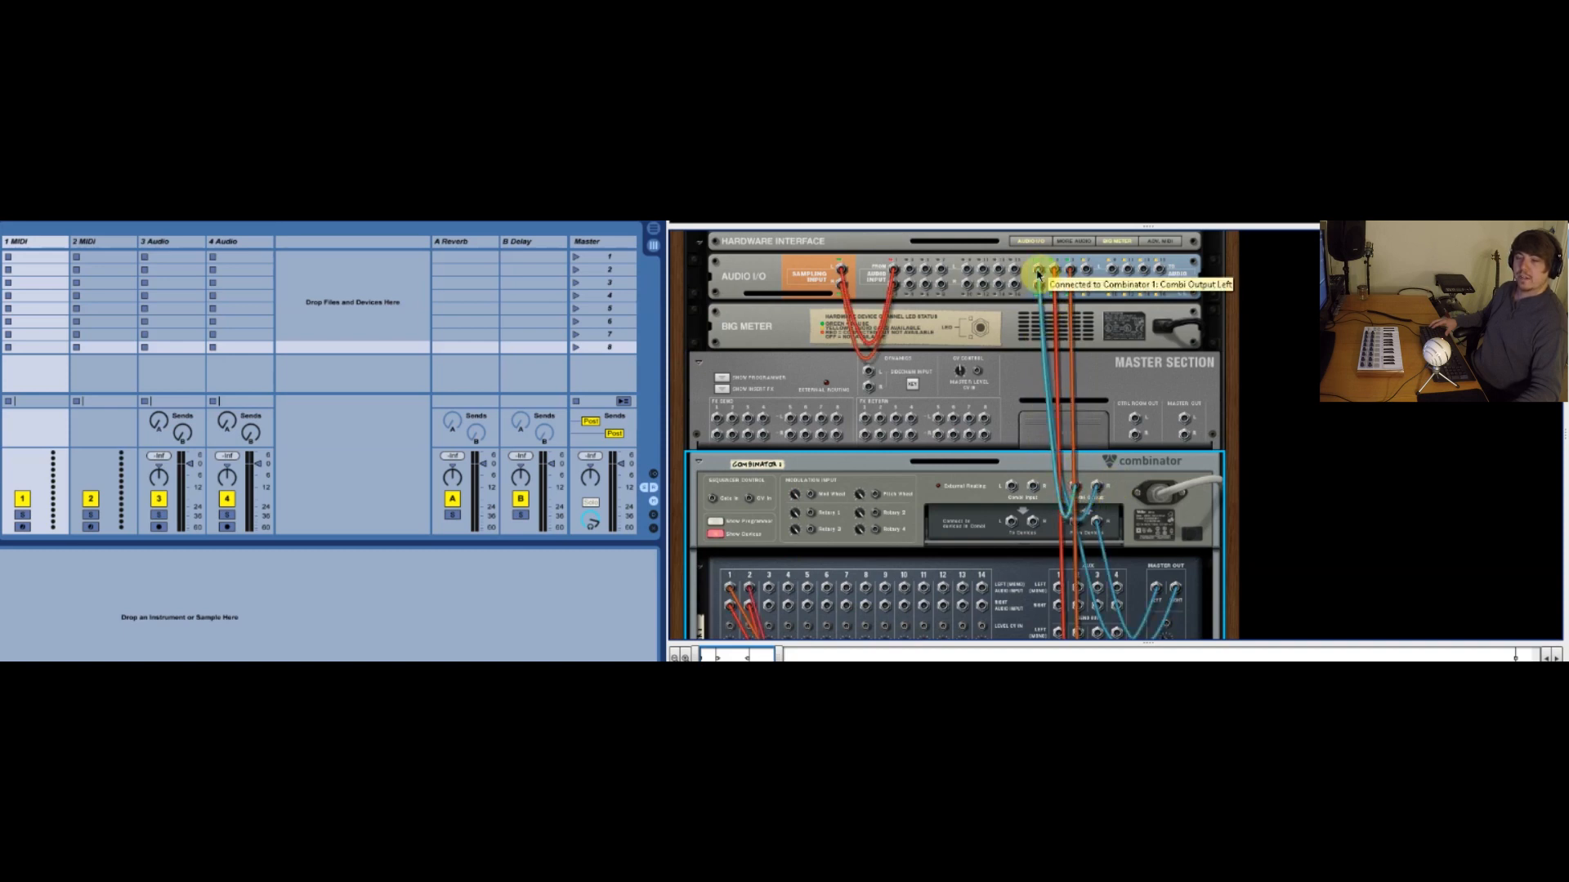
pyautogui.click(699, 460)
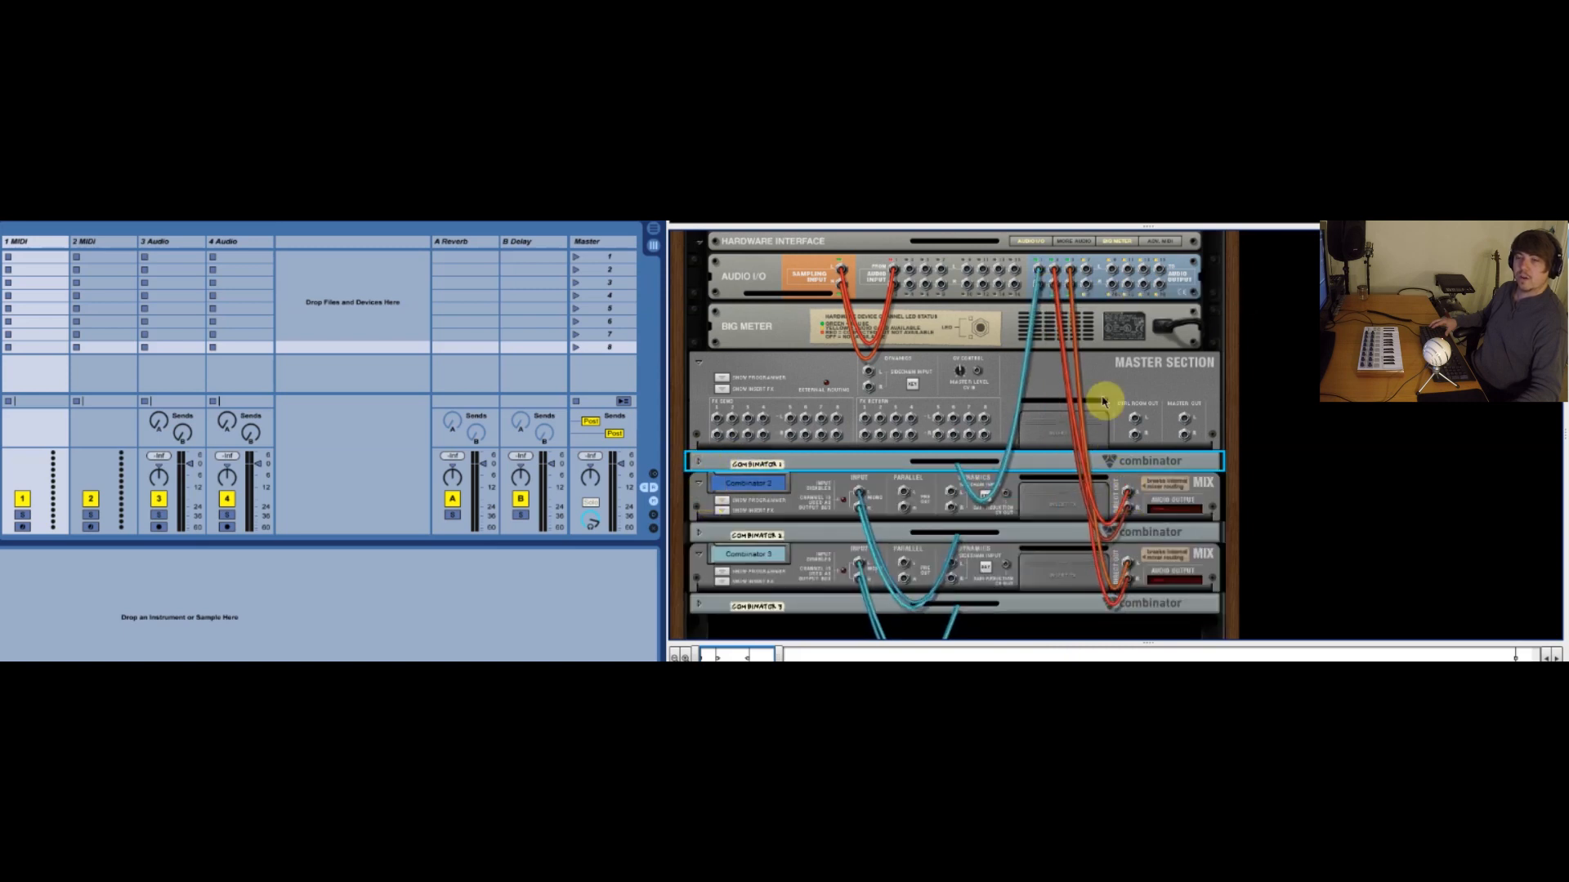
# Step: Inspect the rear cabling from Combinators 2 and 3 to the hardware interface, and return the rack to its front
pyautogui.click(1165, 485)
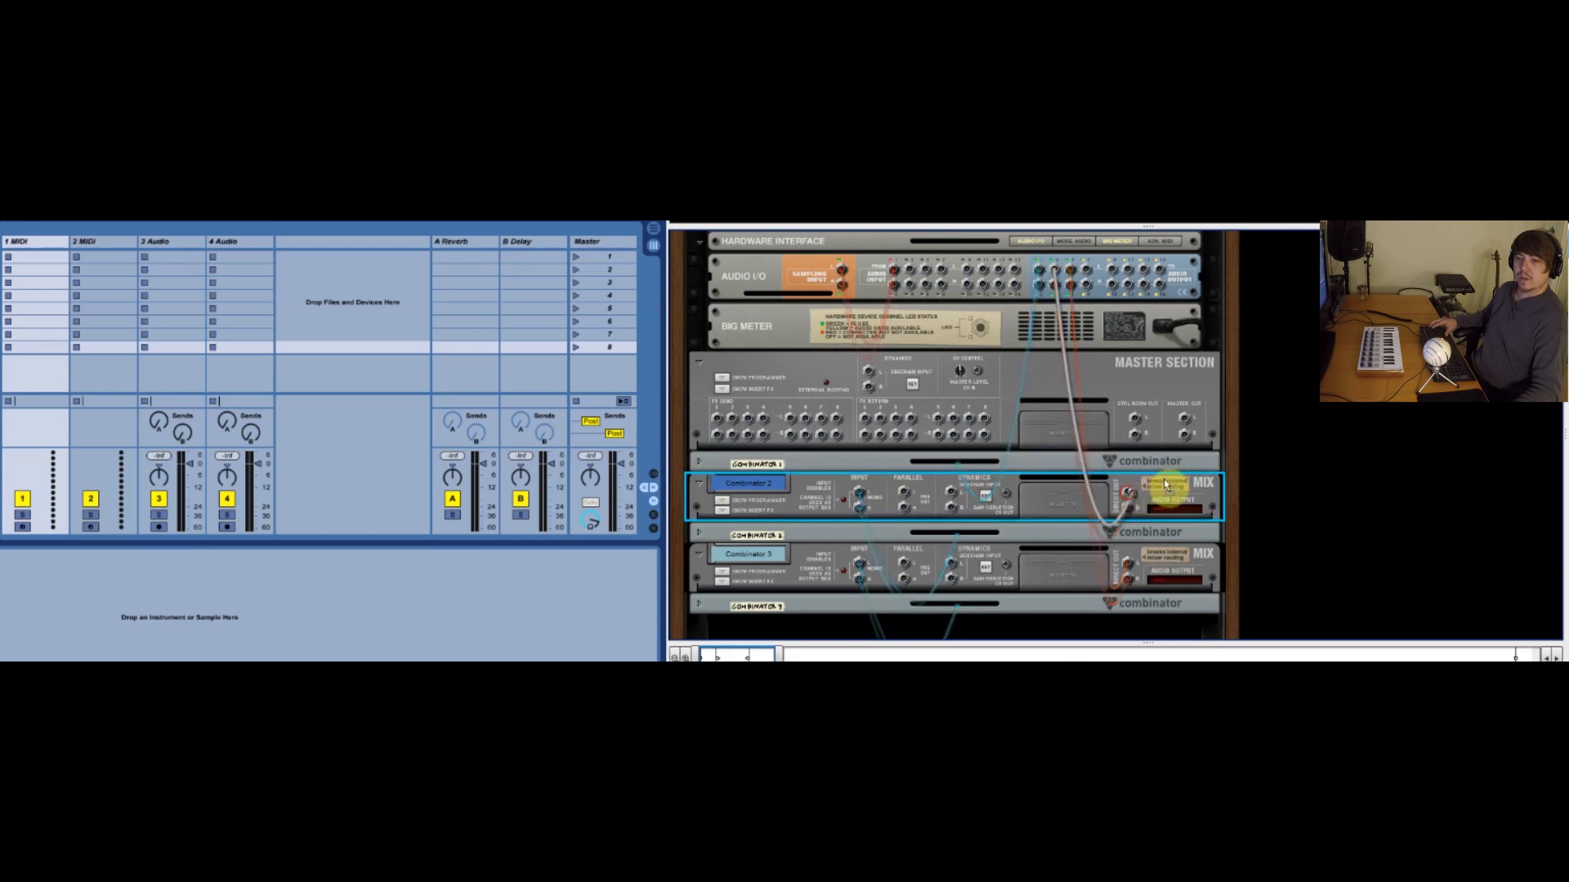
pyautogui.moveTo(1165, 482); pyautogui.dragTo(1129, 493)
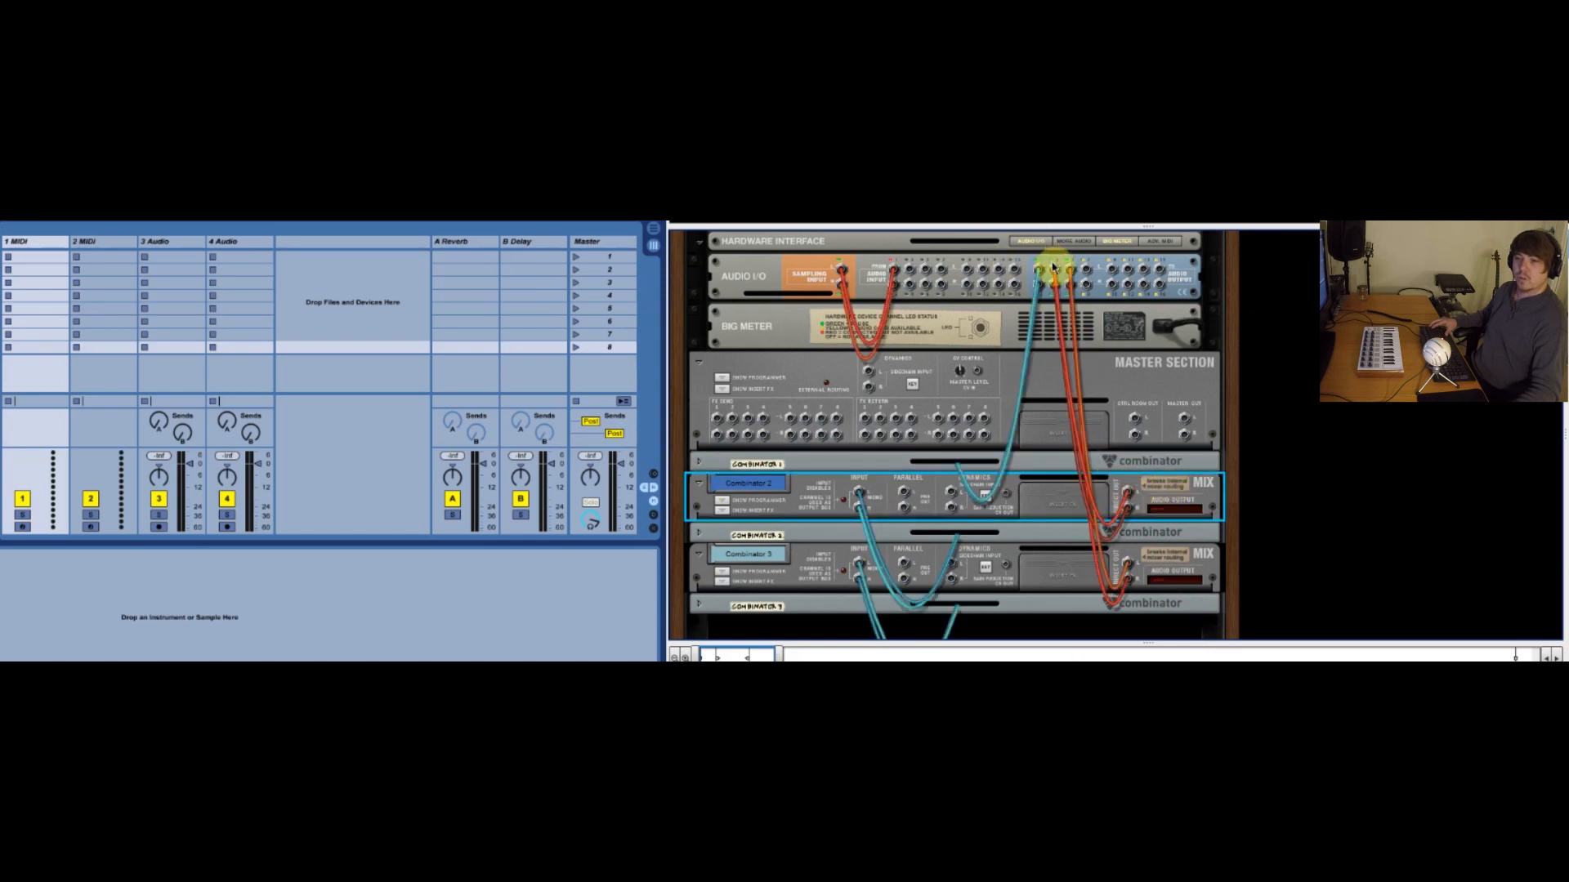
pyautogui.moveTo(1053, 266); pyautogui.dragTo(1126, 562)
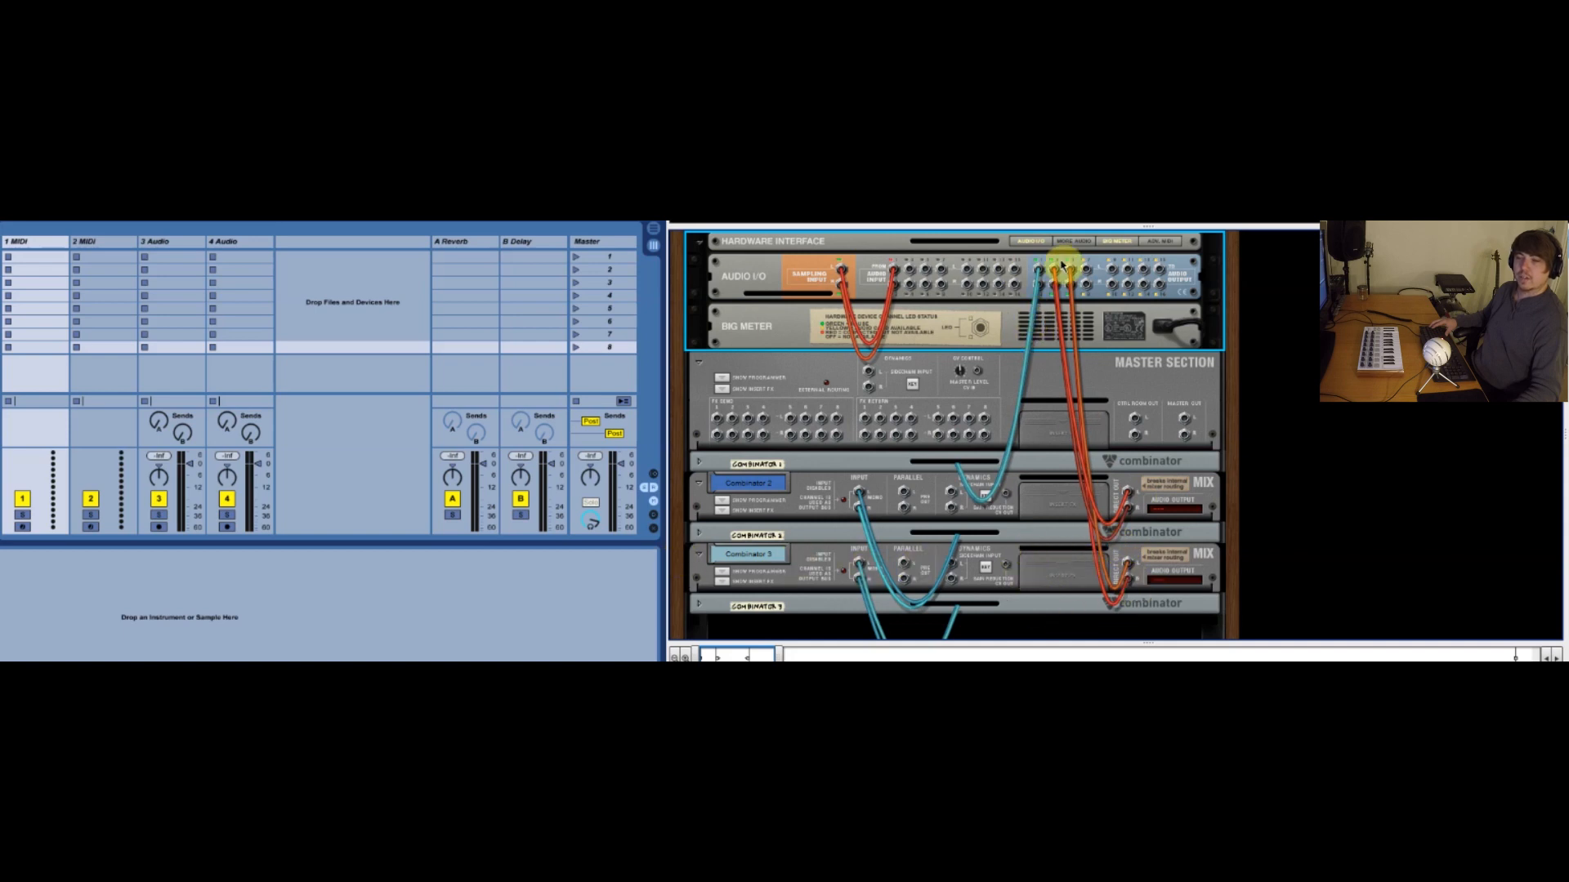
pyautogui.press('Tab')
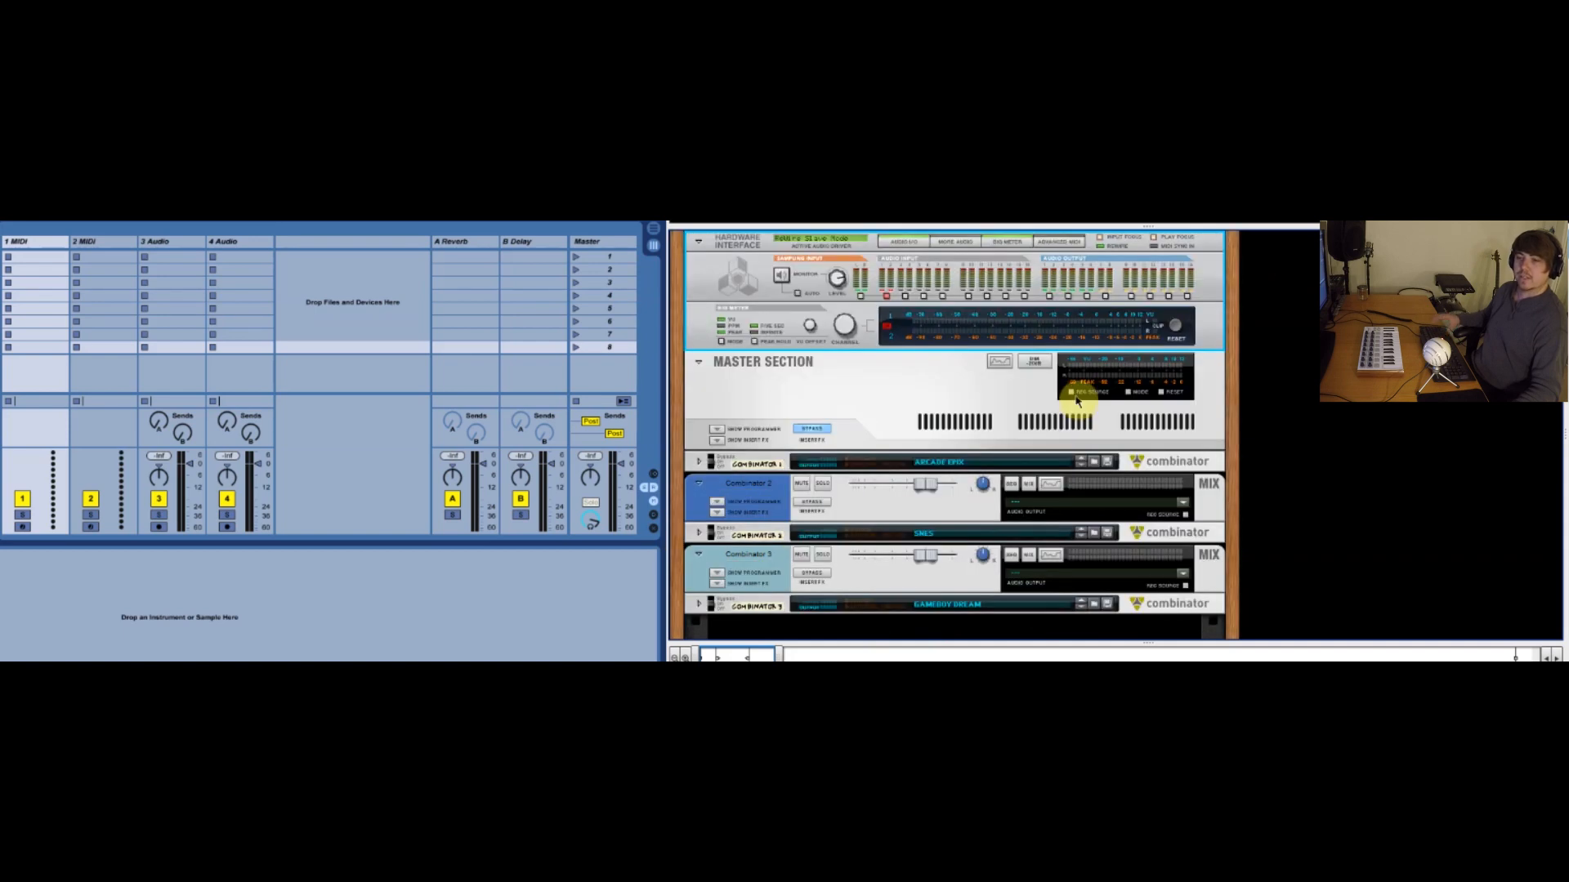
pyautogui.scroll(-3, 1078, 396)
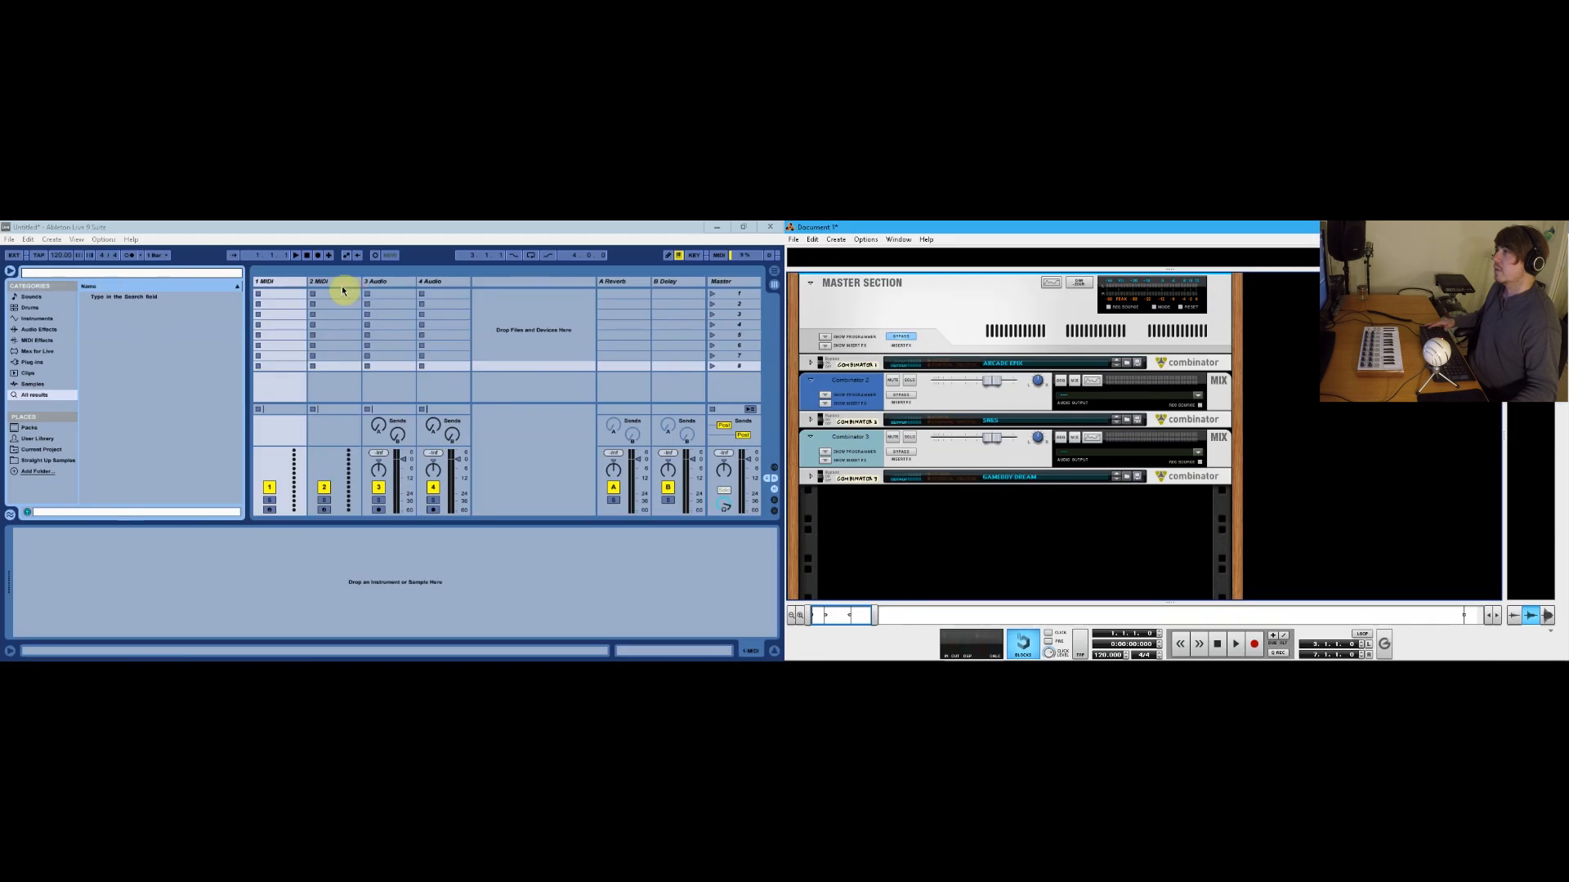
# Step: Switch to Ableton Live, search the browser for "external" and load External Instrument onto the first MIDI track
pyautogui.click(297, 282)
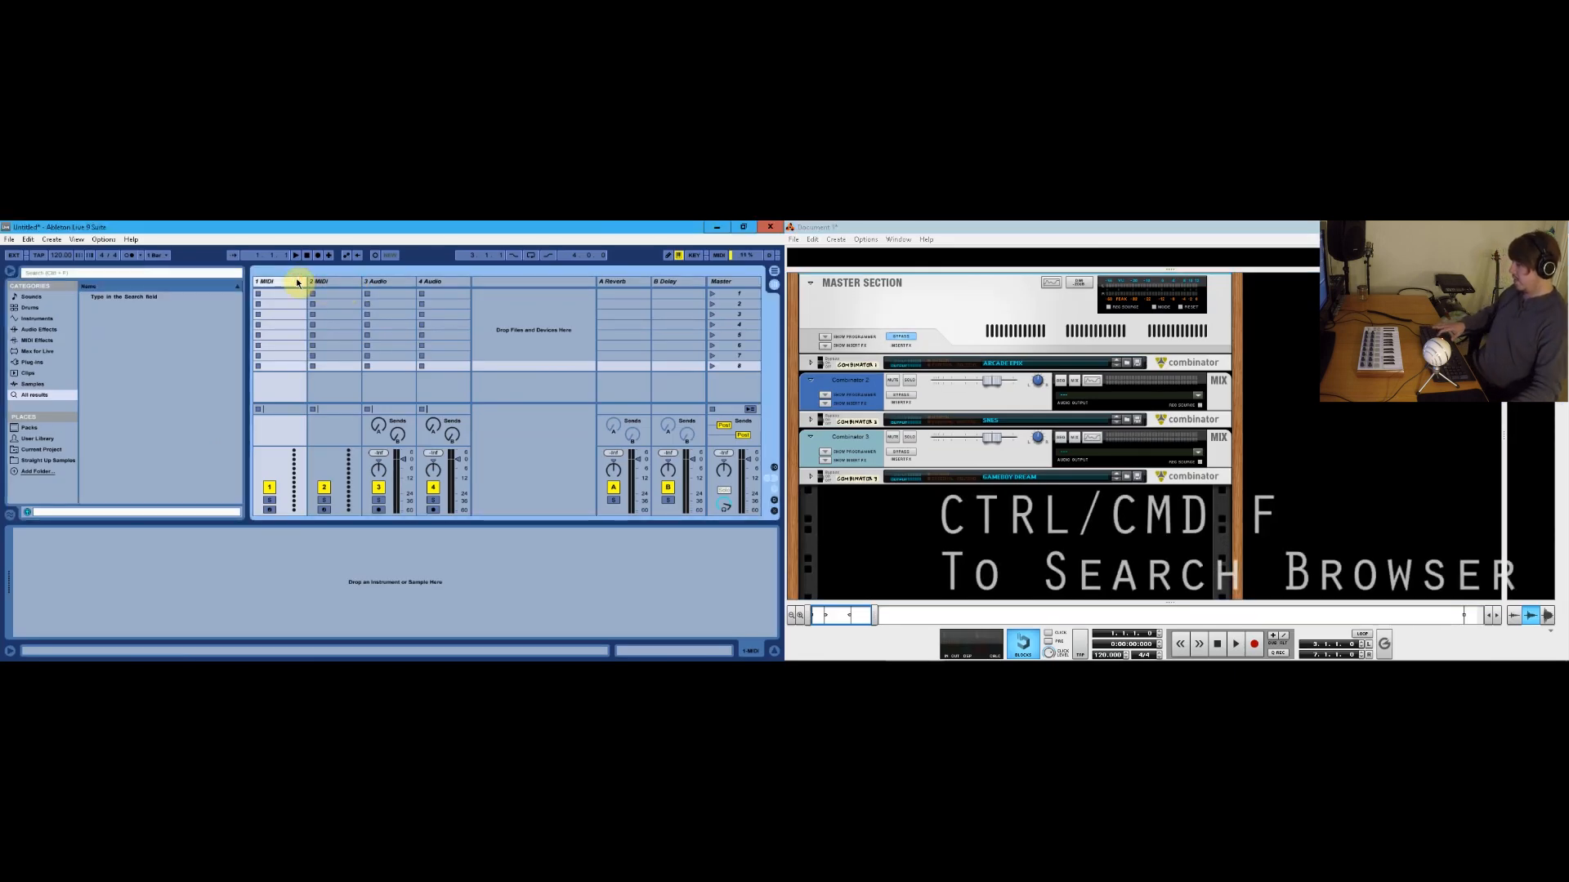
pyautogui.hotkey('ctrl', 'f')
pyautogui.write('external')
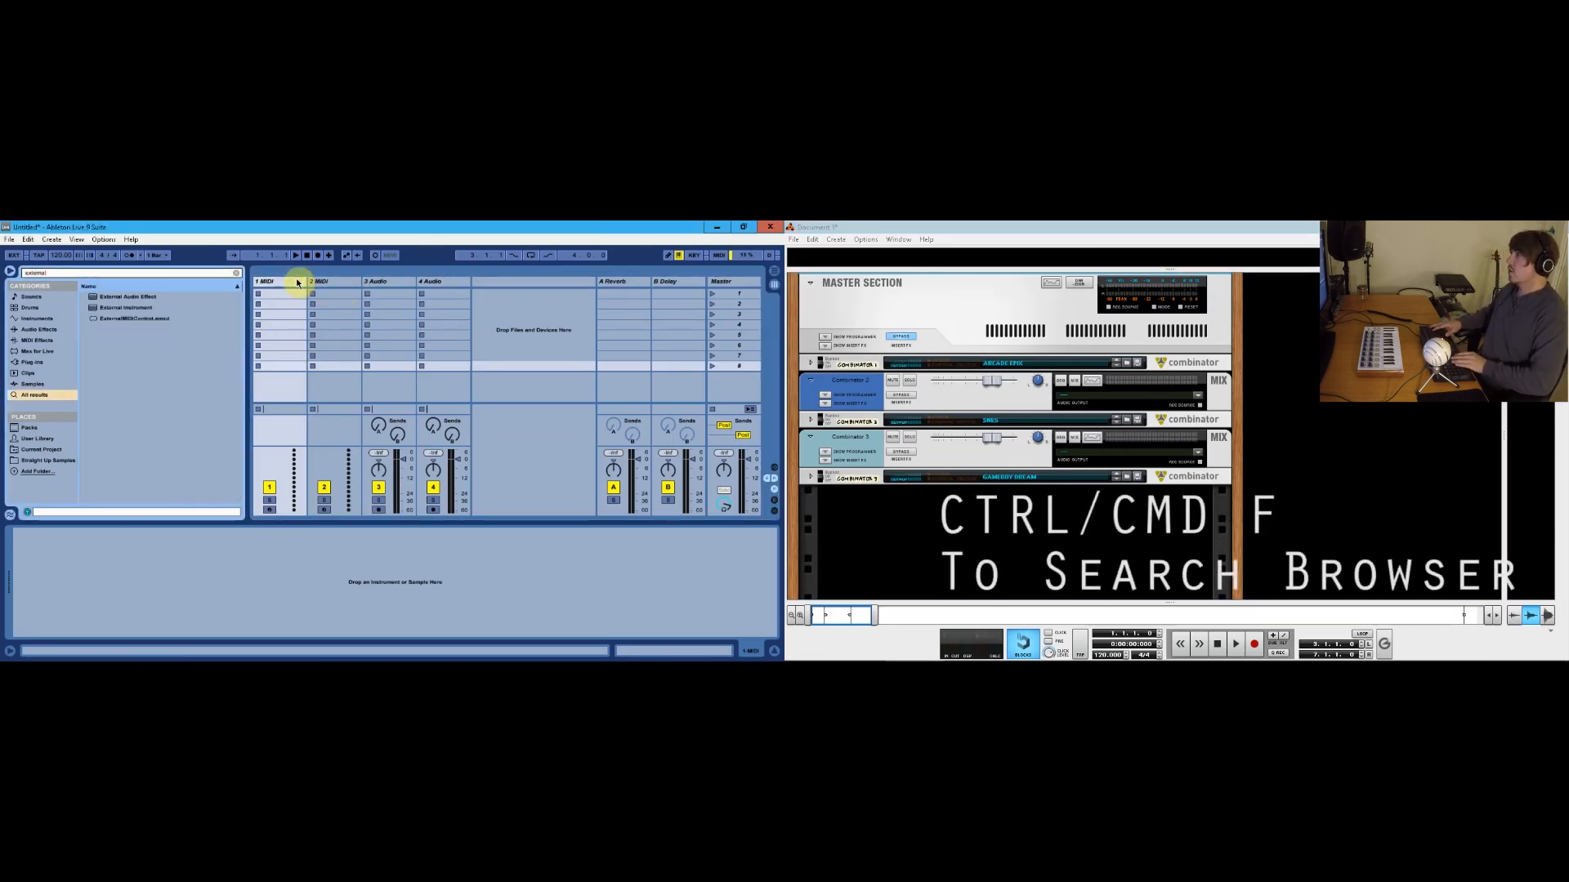
pyautogui.press('Return')
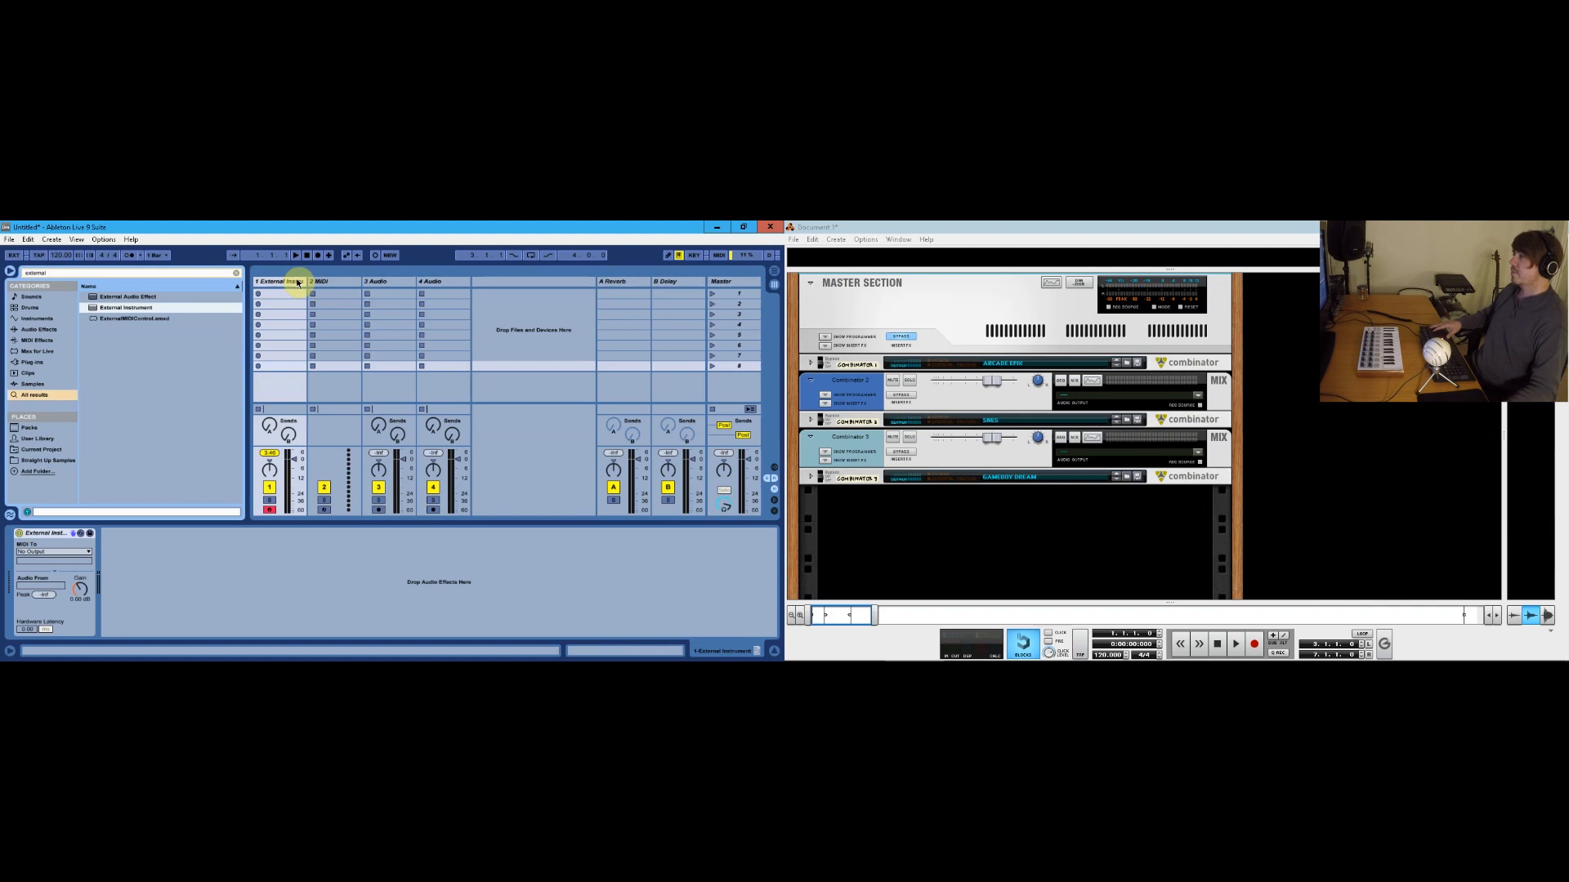
# Step: Duplicate the External Instrument track twice
pyautogui.click(297, 283)
pyautogui.hotkey('ctrl', 'd')
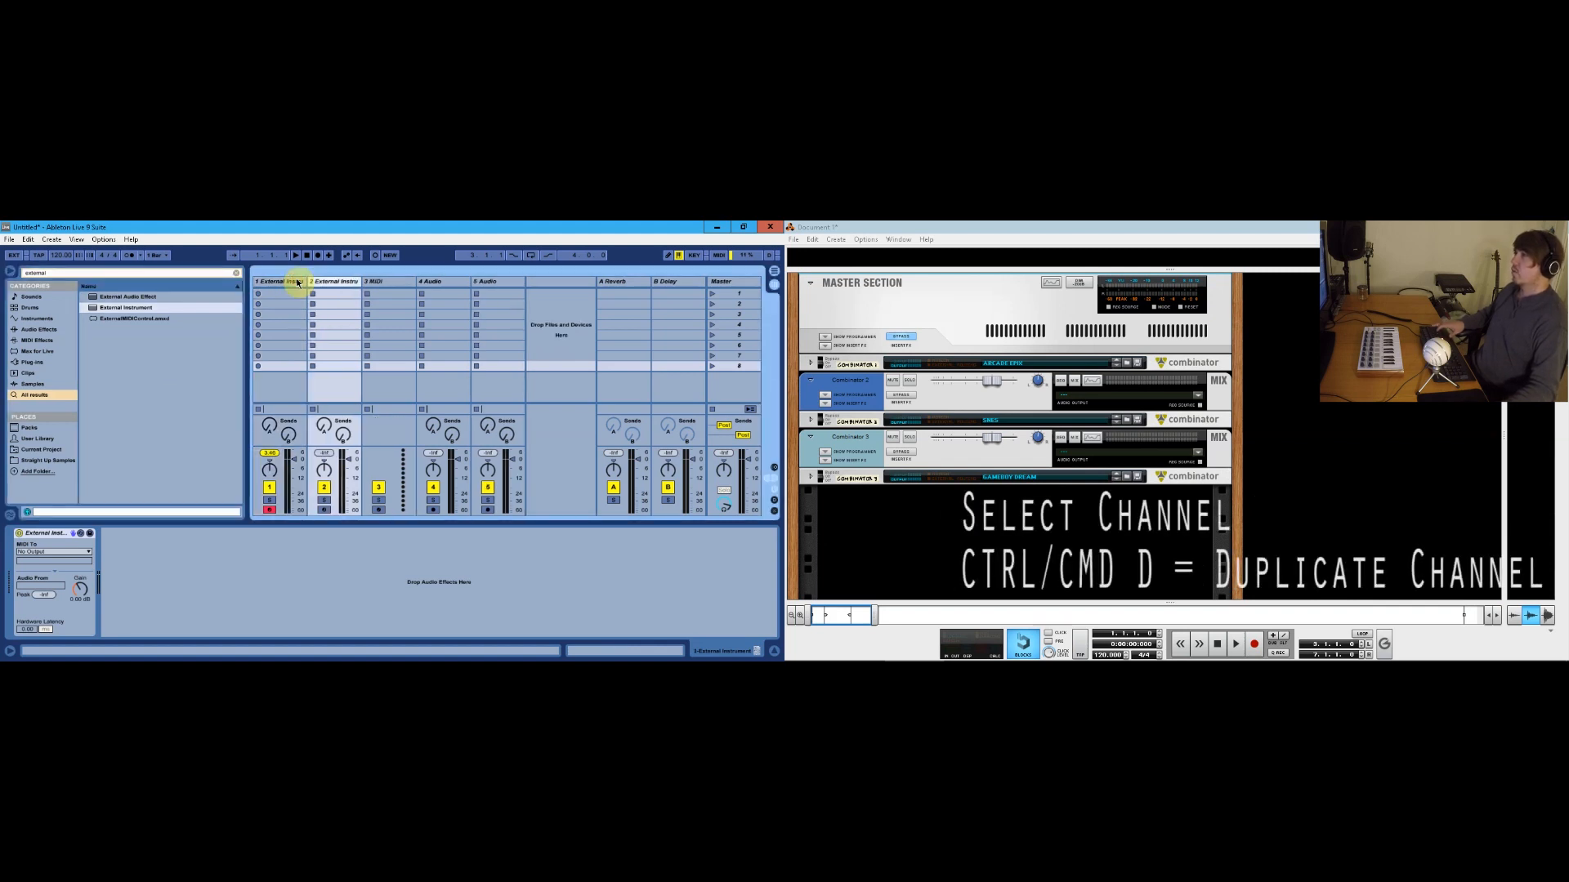
pyautogui.hotkey('ctrl', 'd')
# Step: Delete the leftover empty MIDI track and both audio tracks, keeping only the External Instrument tracks
pyautogui.click(430, 282)
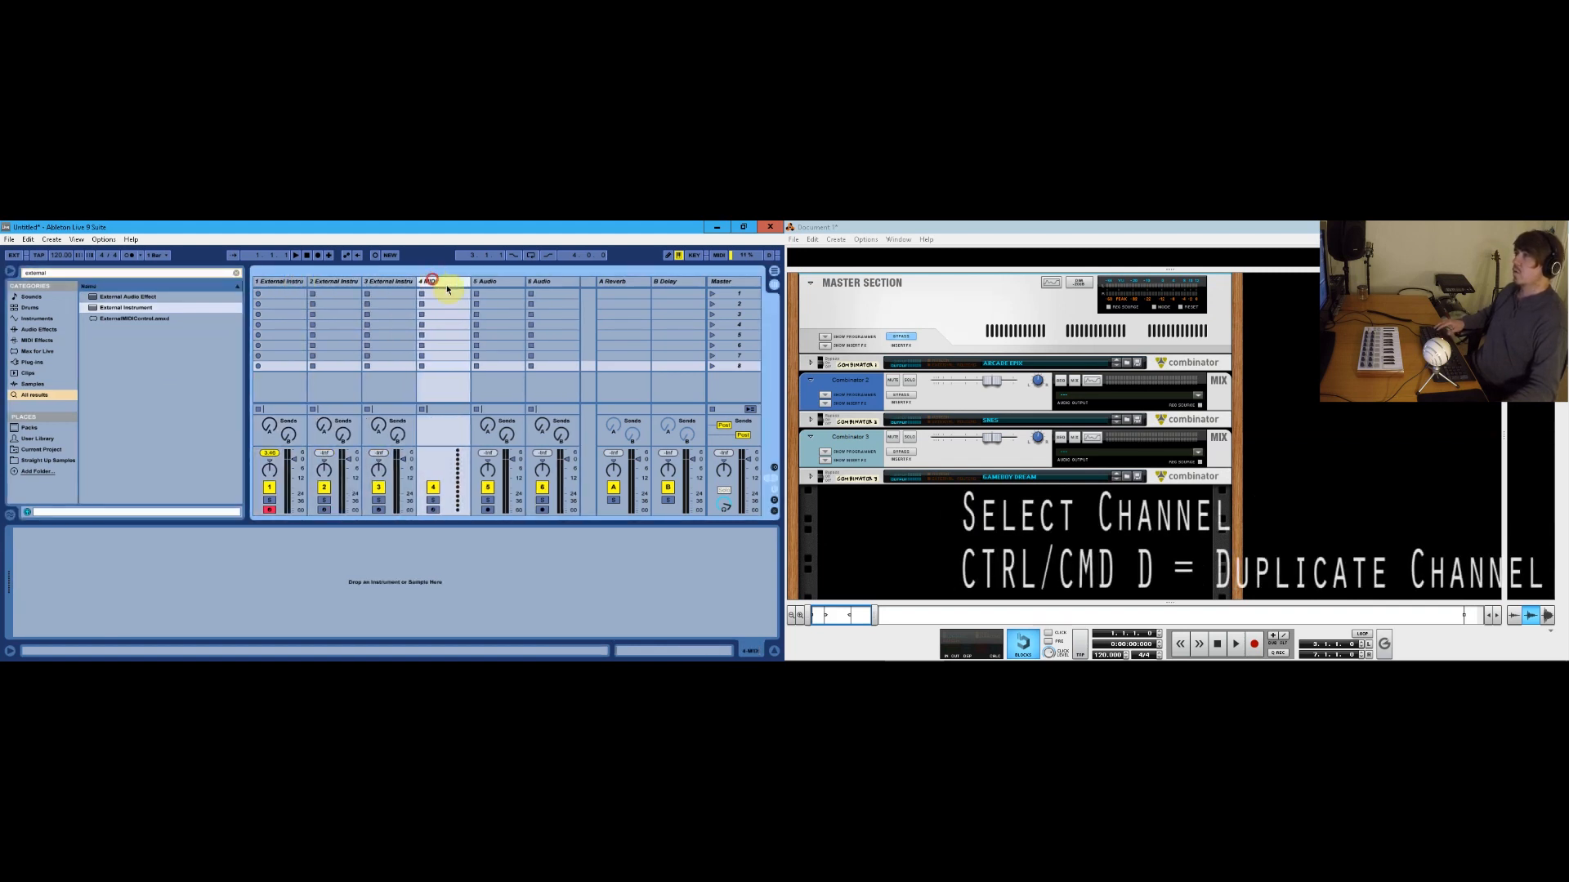
pyautogui.click(547, 285)
pyautogui.press('Delete')
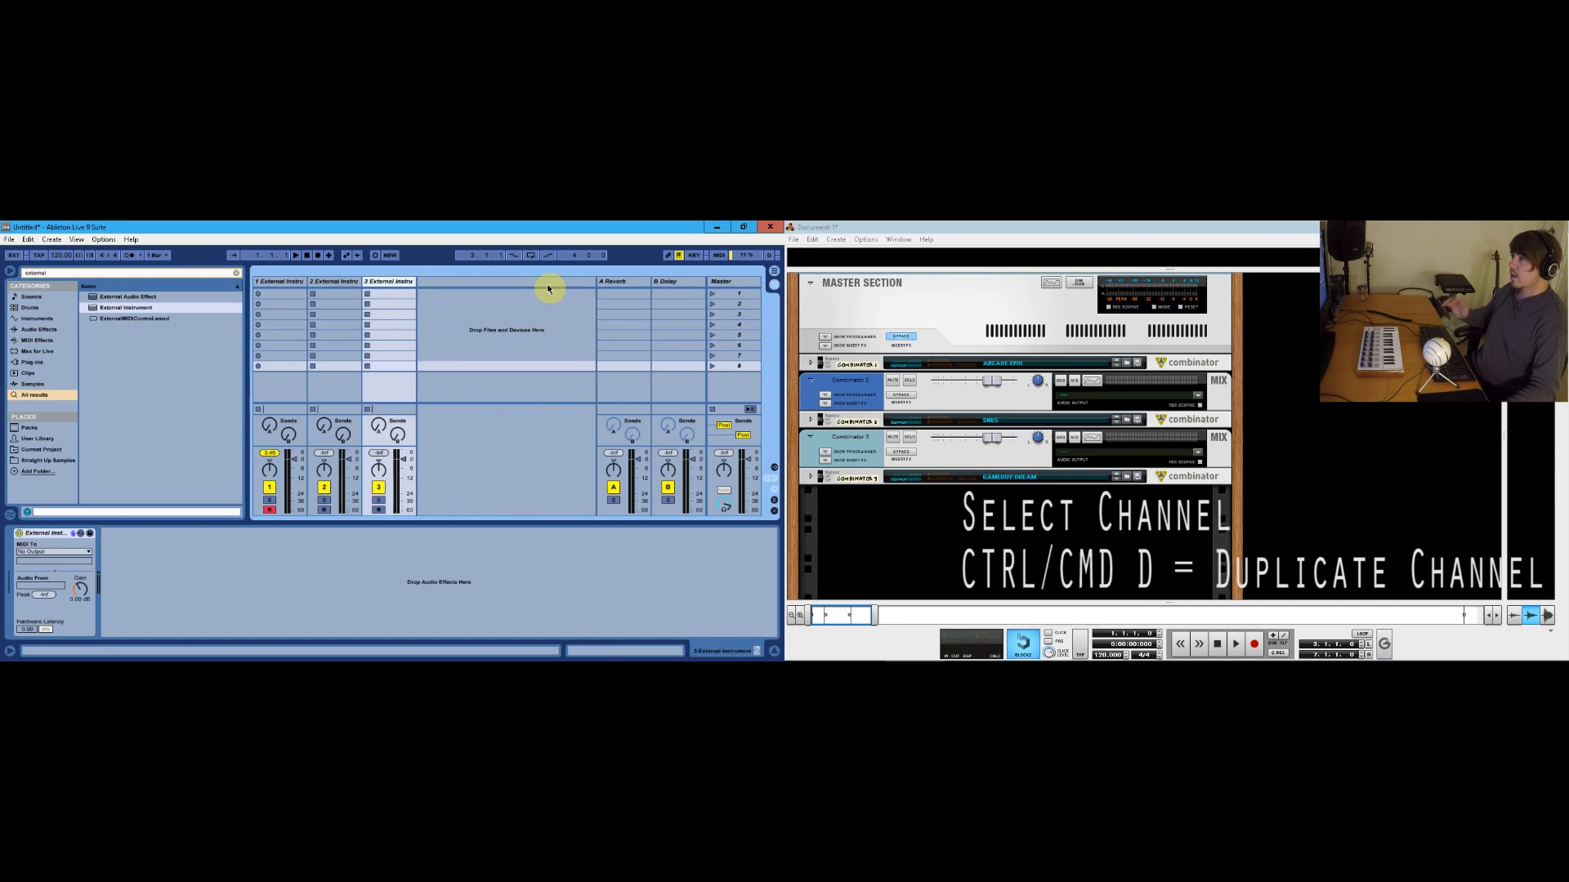
# Step: Route the first External Instrument track's MIDI to Reason's Combinator 1 and take its audio from 1/2 Mix L/Mix R
pyautogui.click(295, 284)
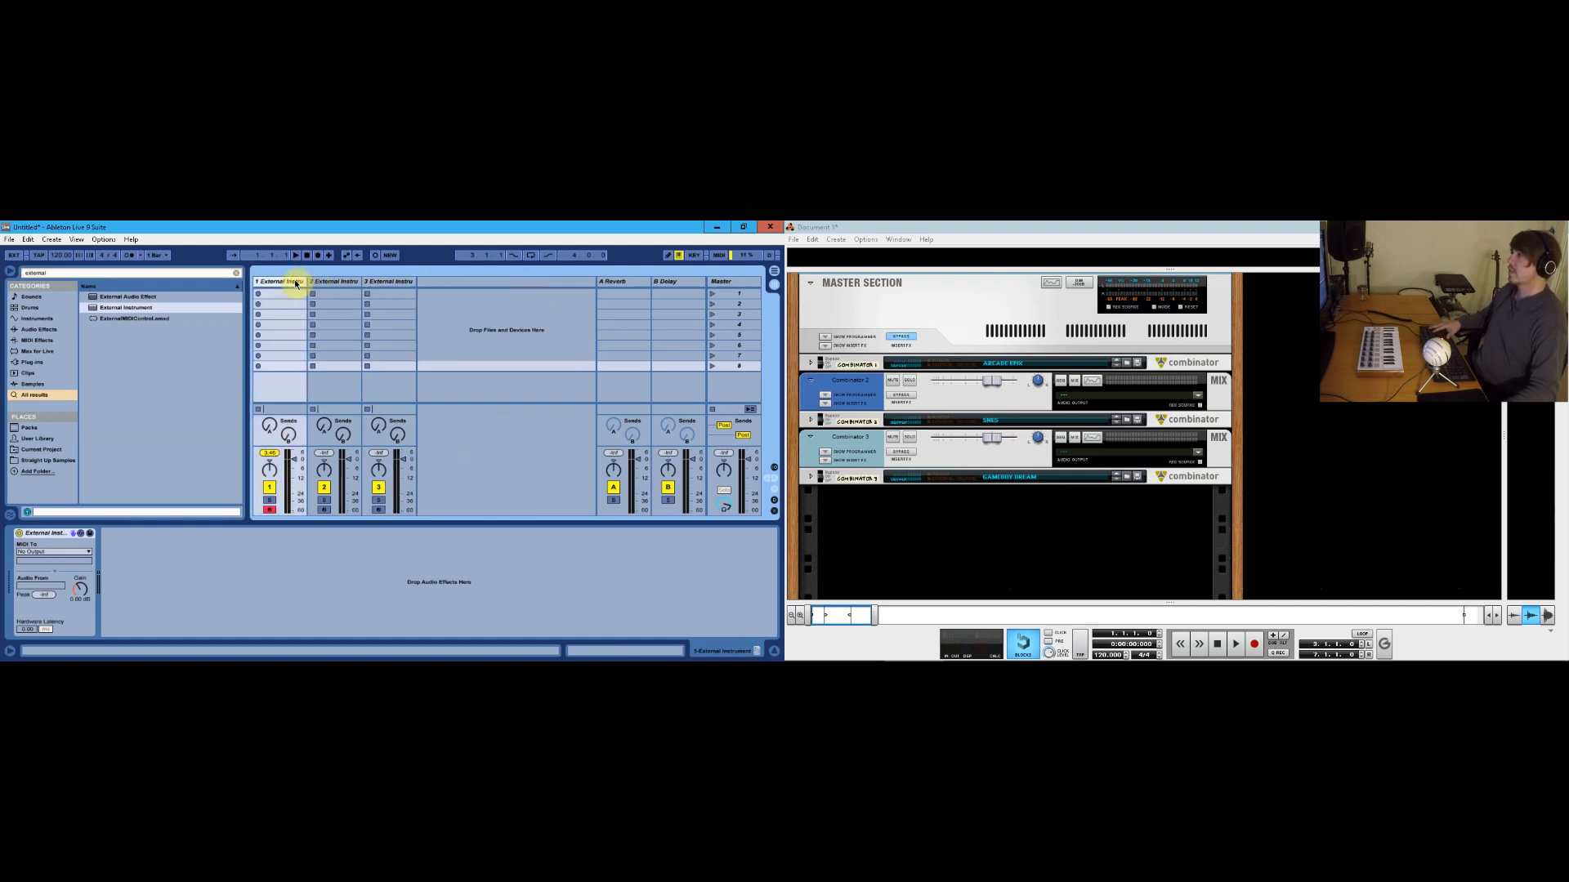
pyautogui.click(59, 553)
pyautogui.click(59, 569)
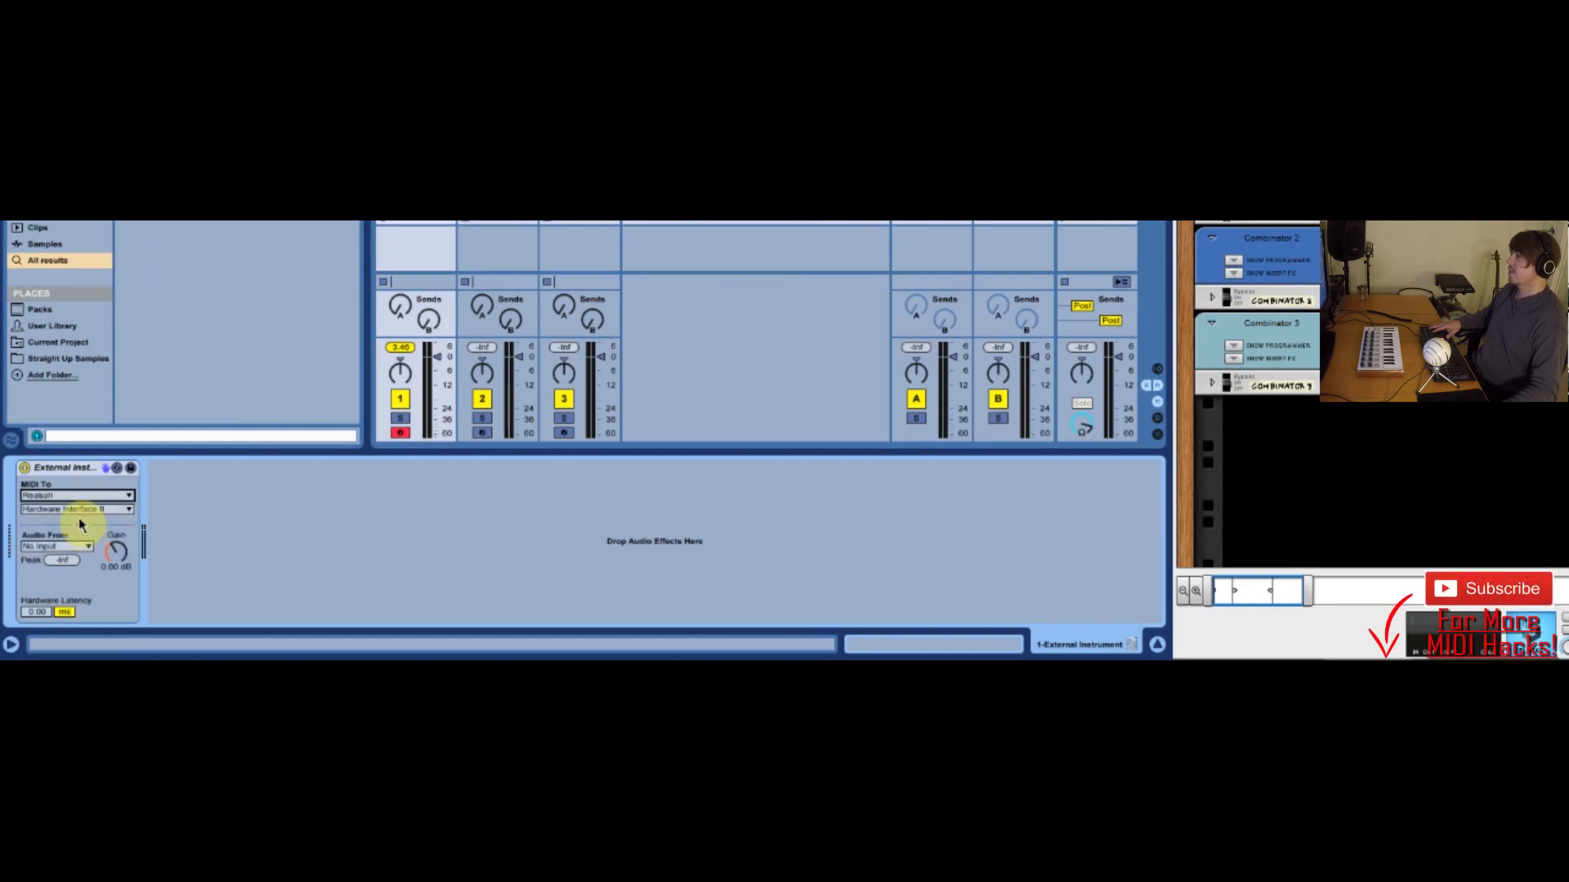
pyautogui.click(75, 509)
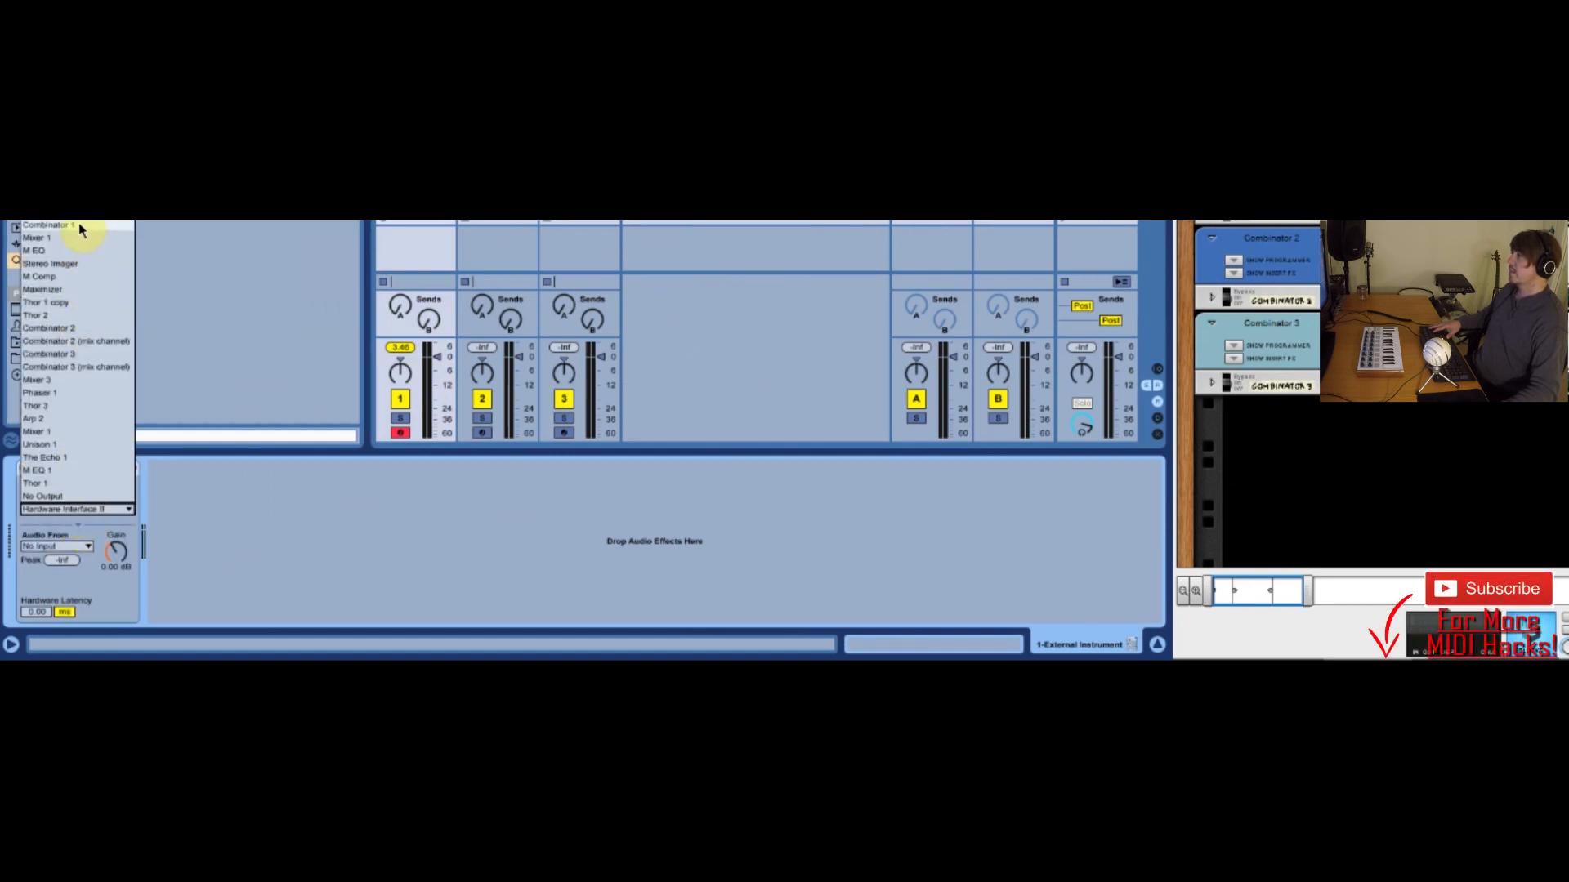
pyautogui.click(79, 230)
pyautogui.click(84, 547)
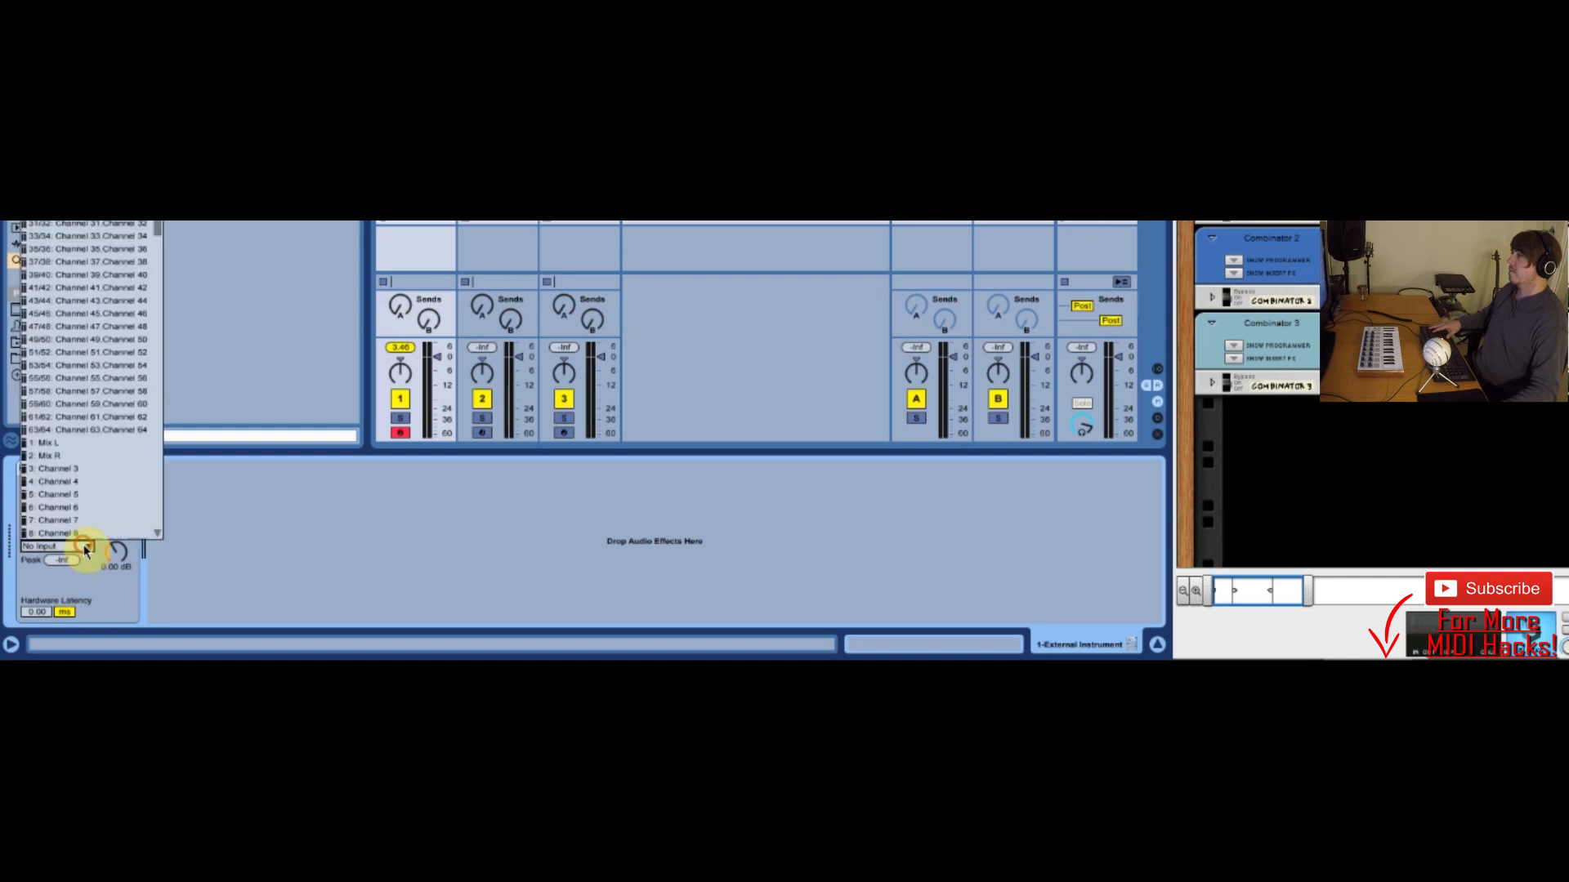
pyautogui.click(88, 224)
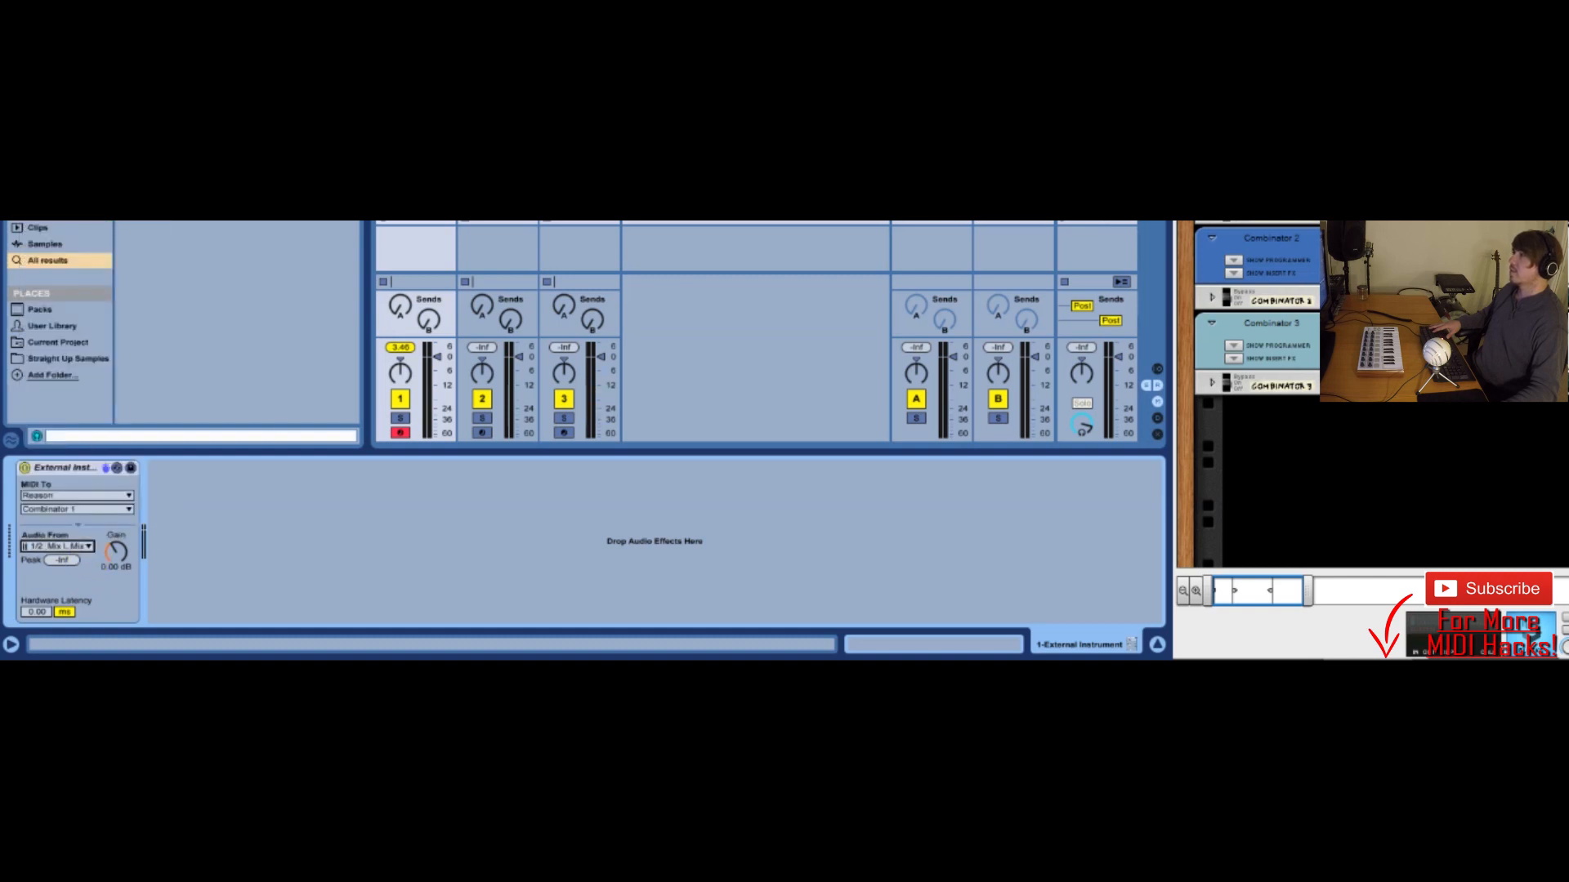
# Step: Route the second External Instrument track's MIDI to Reason's Combinator 2 and take its audio from channels 3/4
pyautogui.click(497, 224)
pyautogui.click(103, 496)
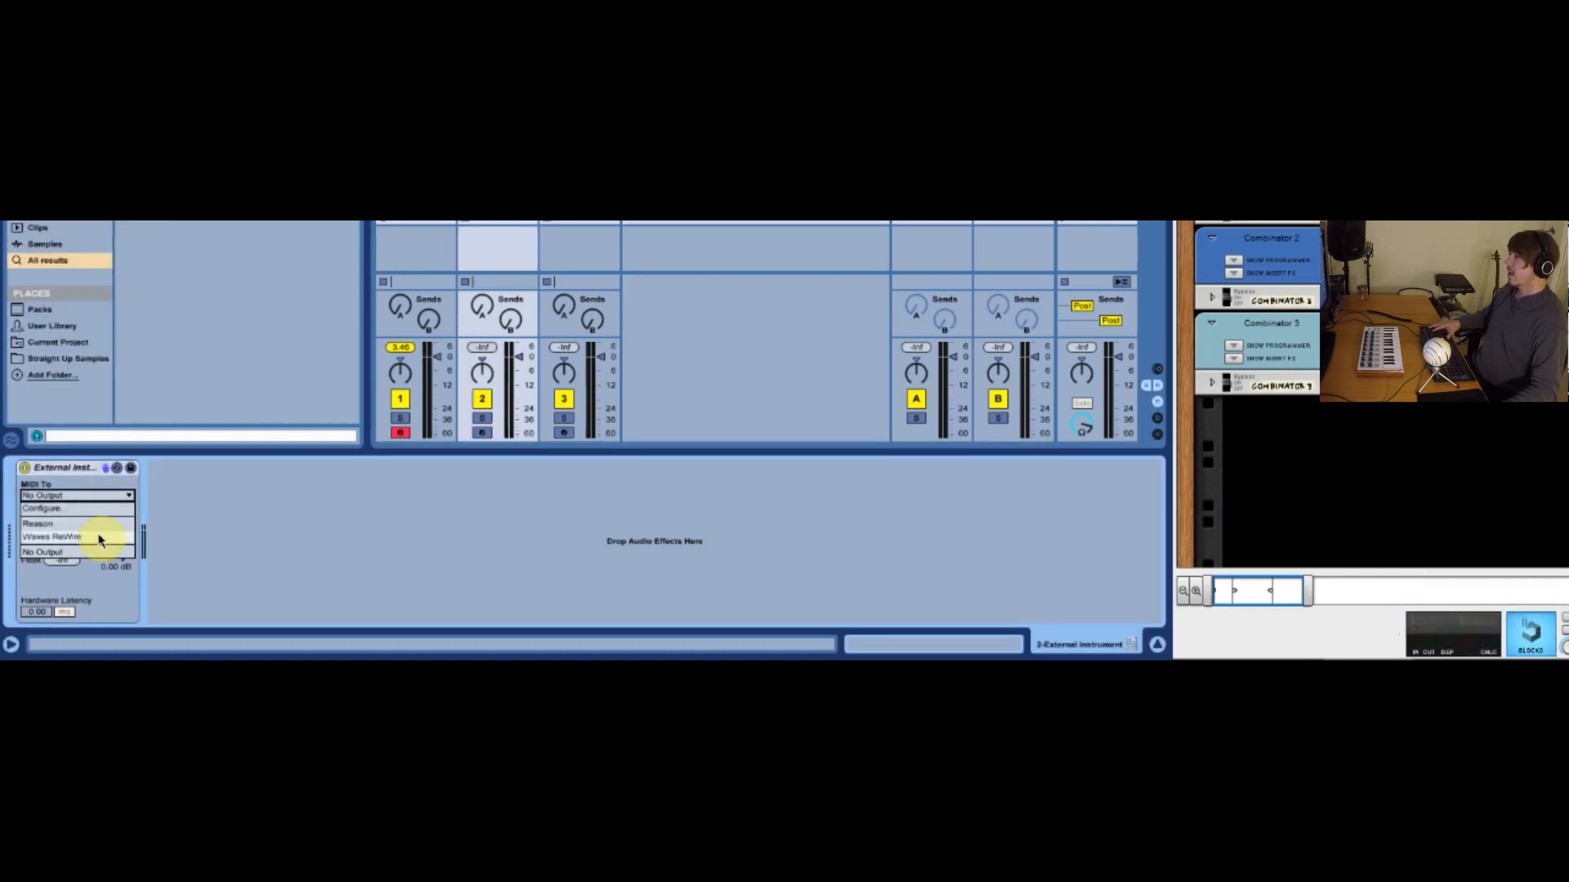
pyautogui.click(67, 522)
pyautogui.click(55, 510)
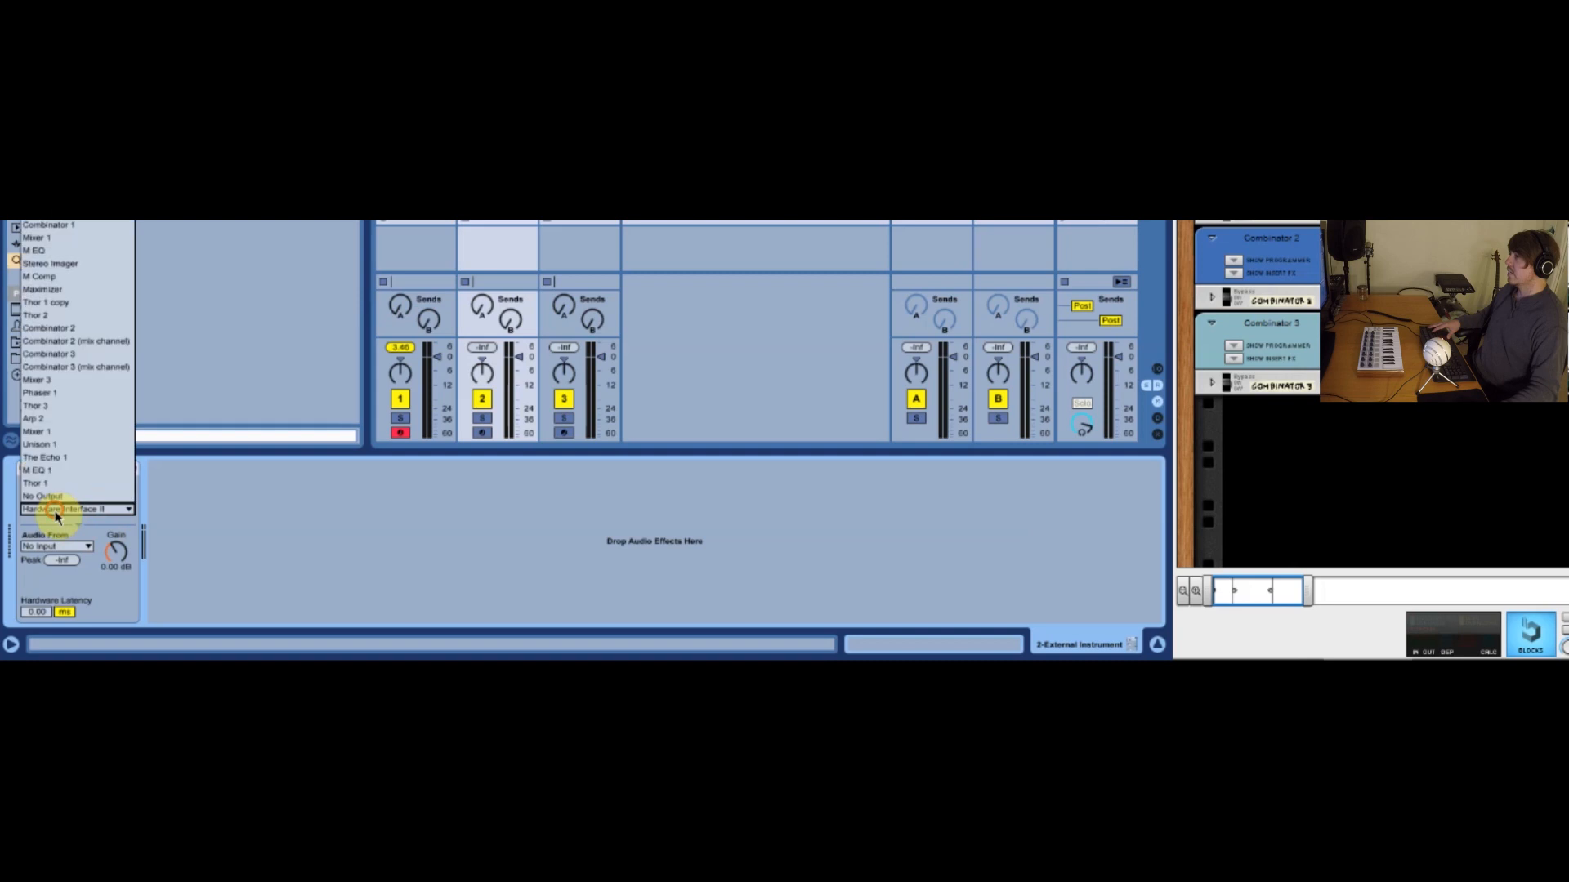
pyautogui.click(59, 327)
pyautogui.click(88, 549)
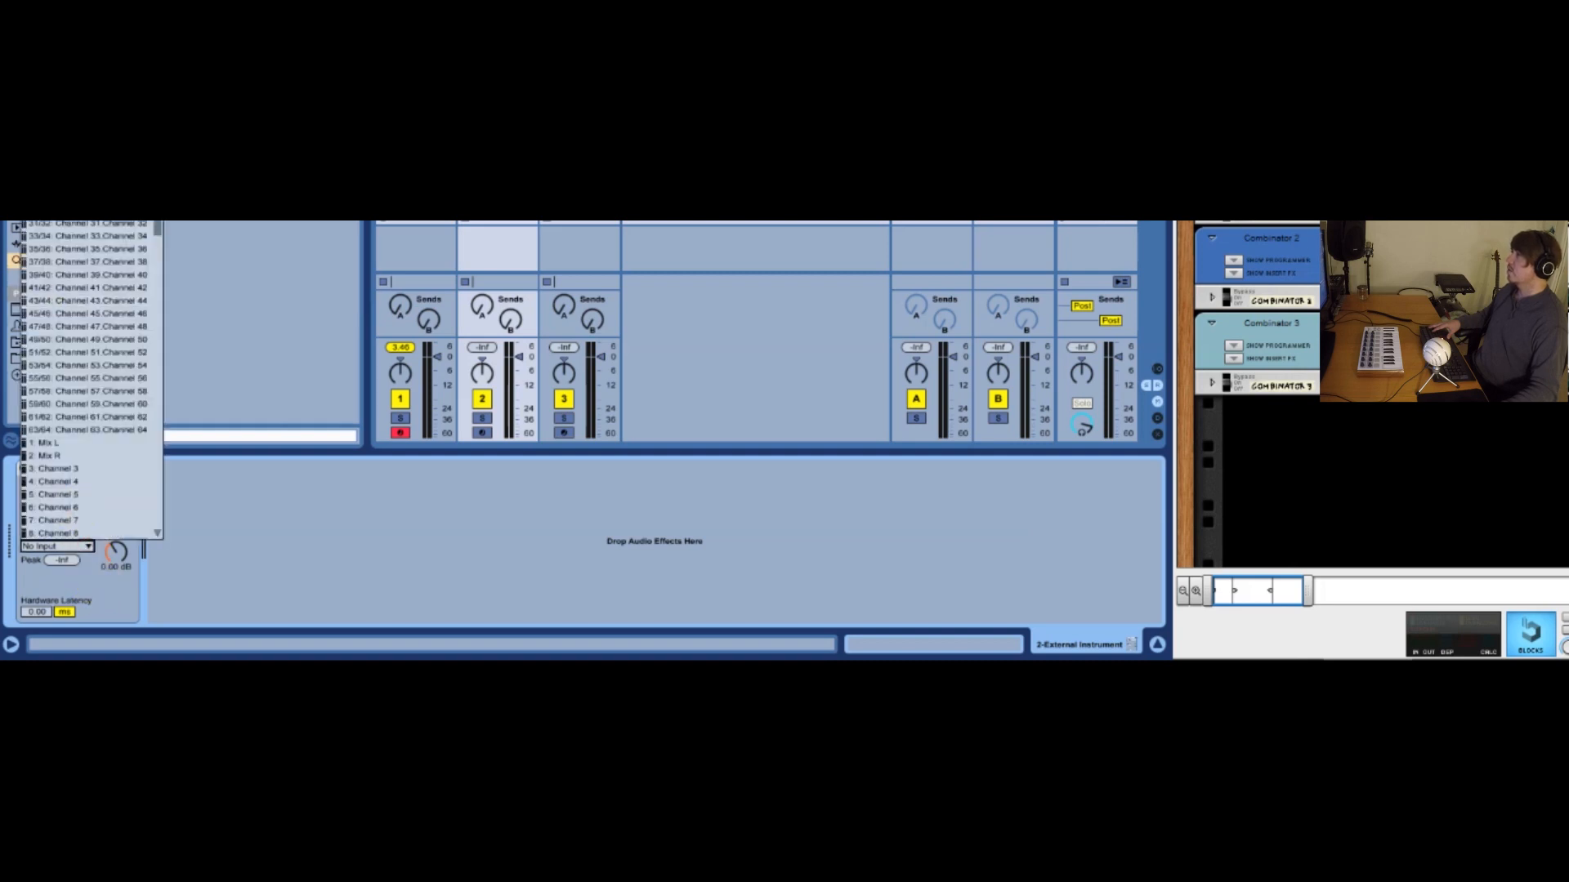
pyautogui.click(82, 43)
# Step: Route the third External Instrument track's MIDI to Reason's Combinator 3 and take its audio from channels 5/6
pyautogui.click(579, 247)
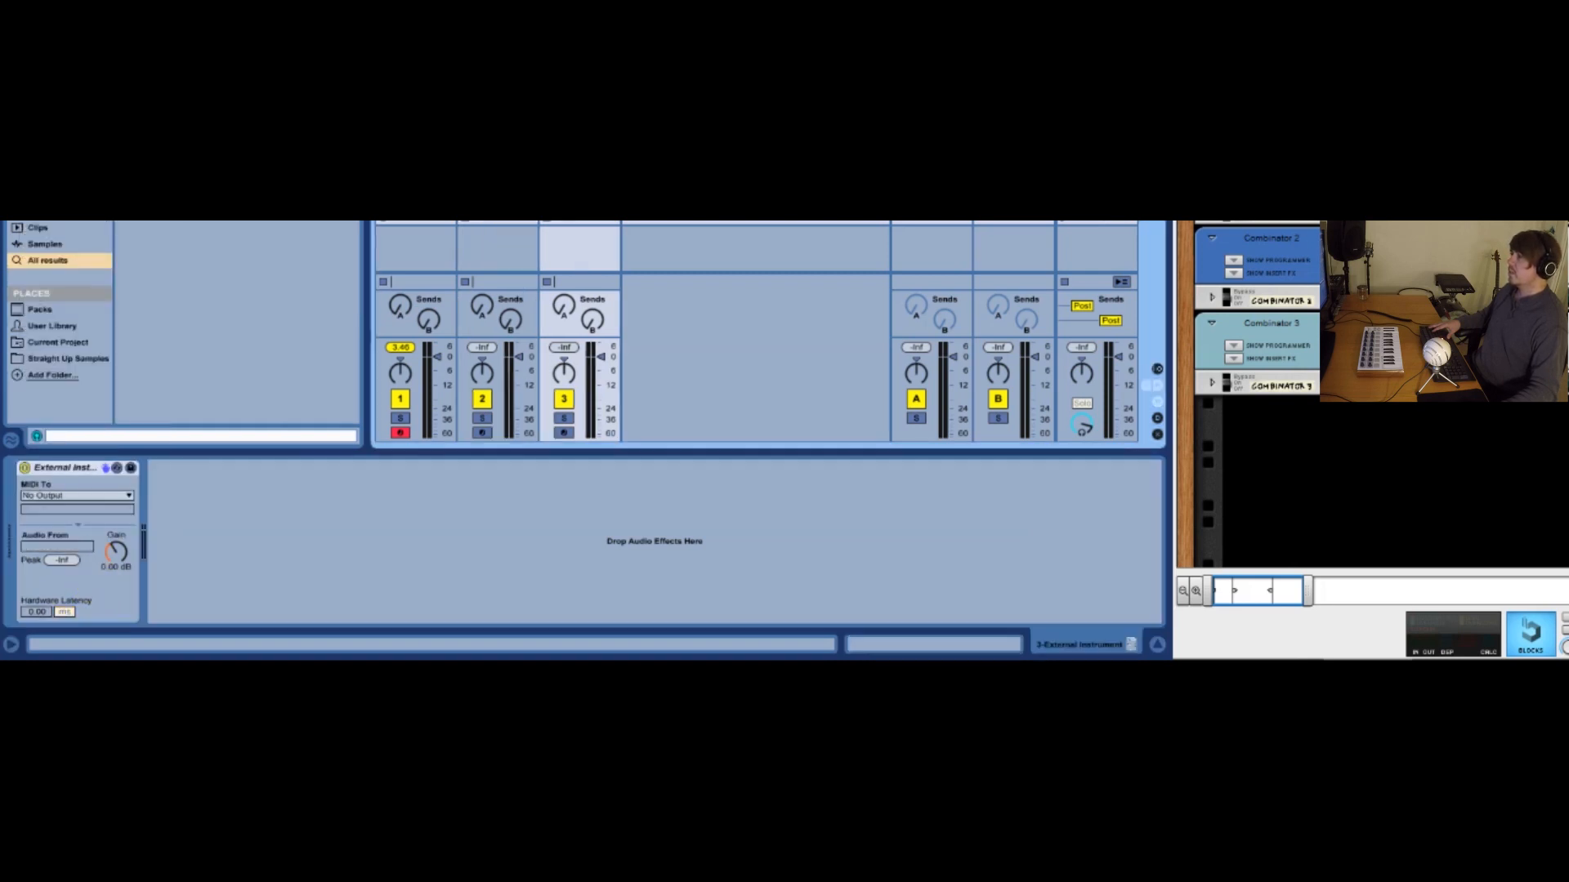
pyautogui.click(72, 497)
pyautogui.click(72, 523)
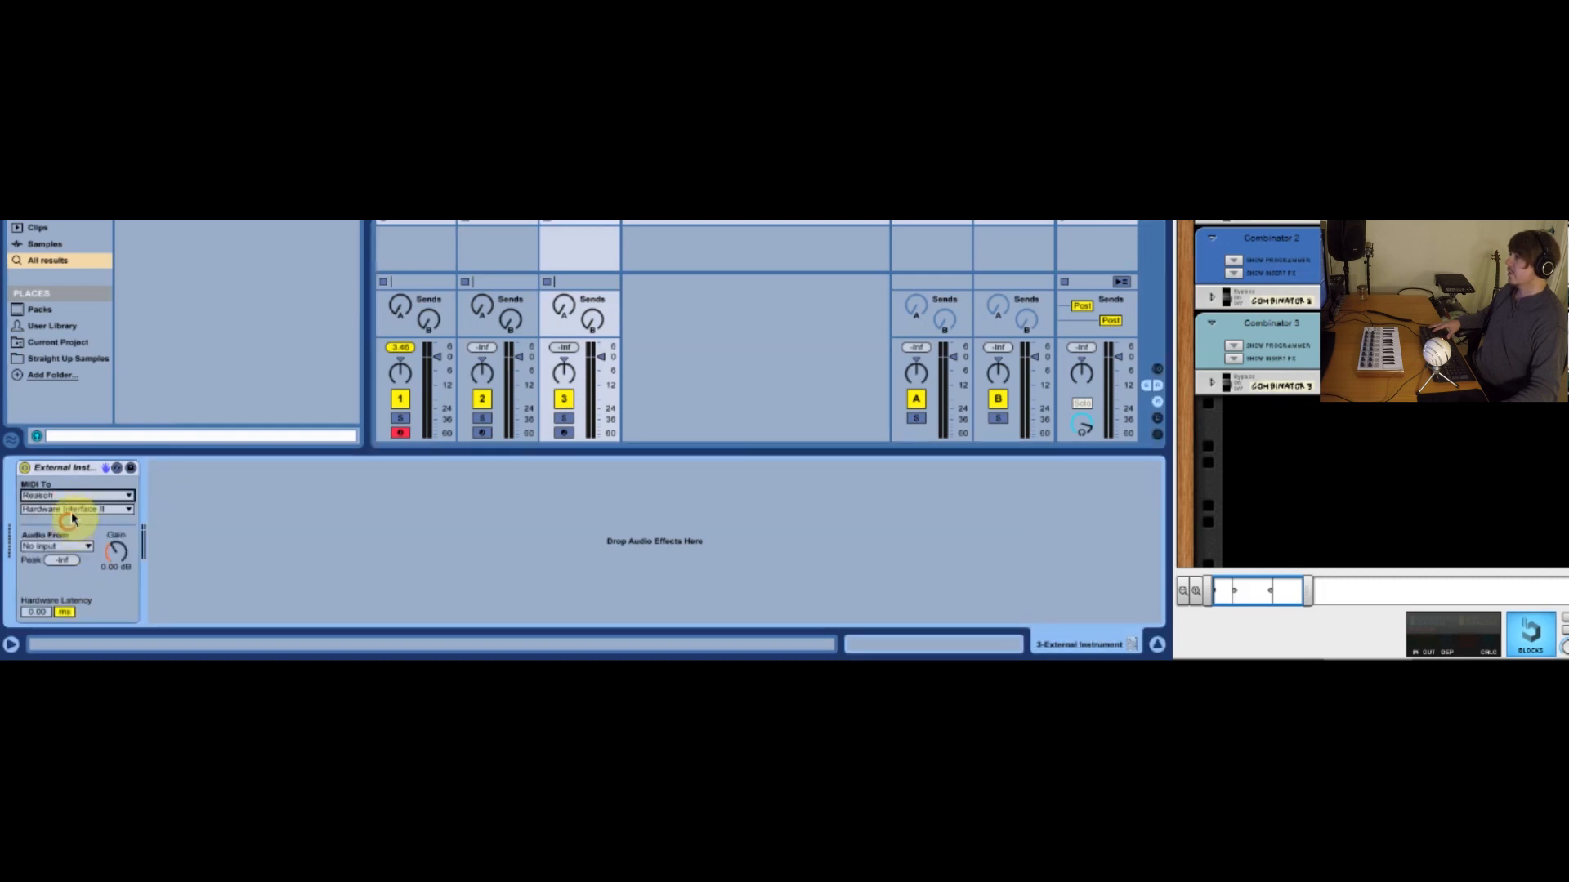
pyautogui.click(68, 507)
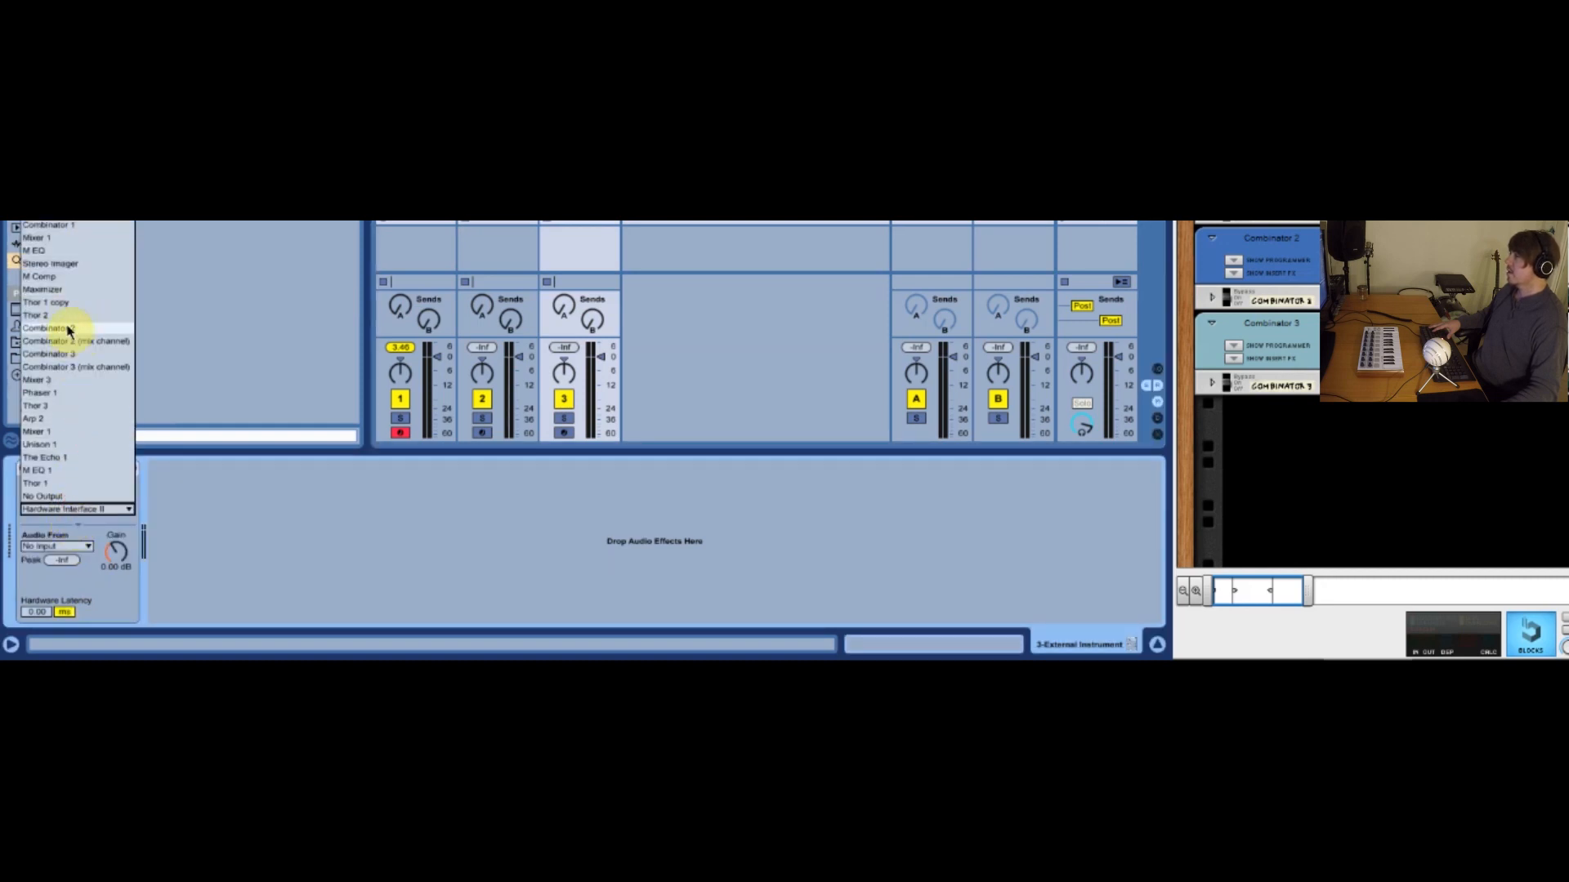
pyautogui.click(84, 361)
pyautogui.click(67, 547)
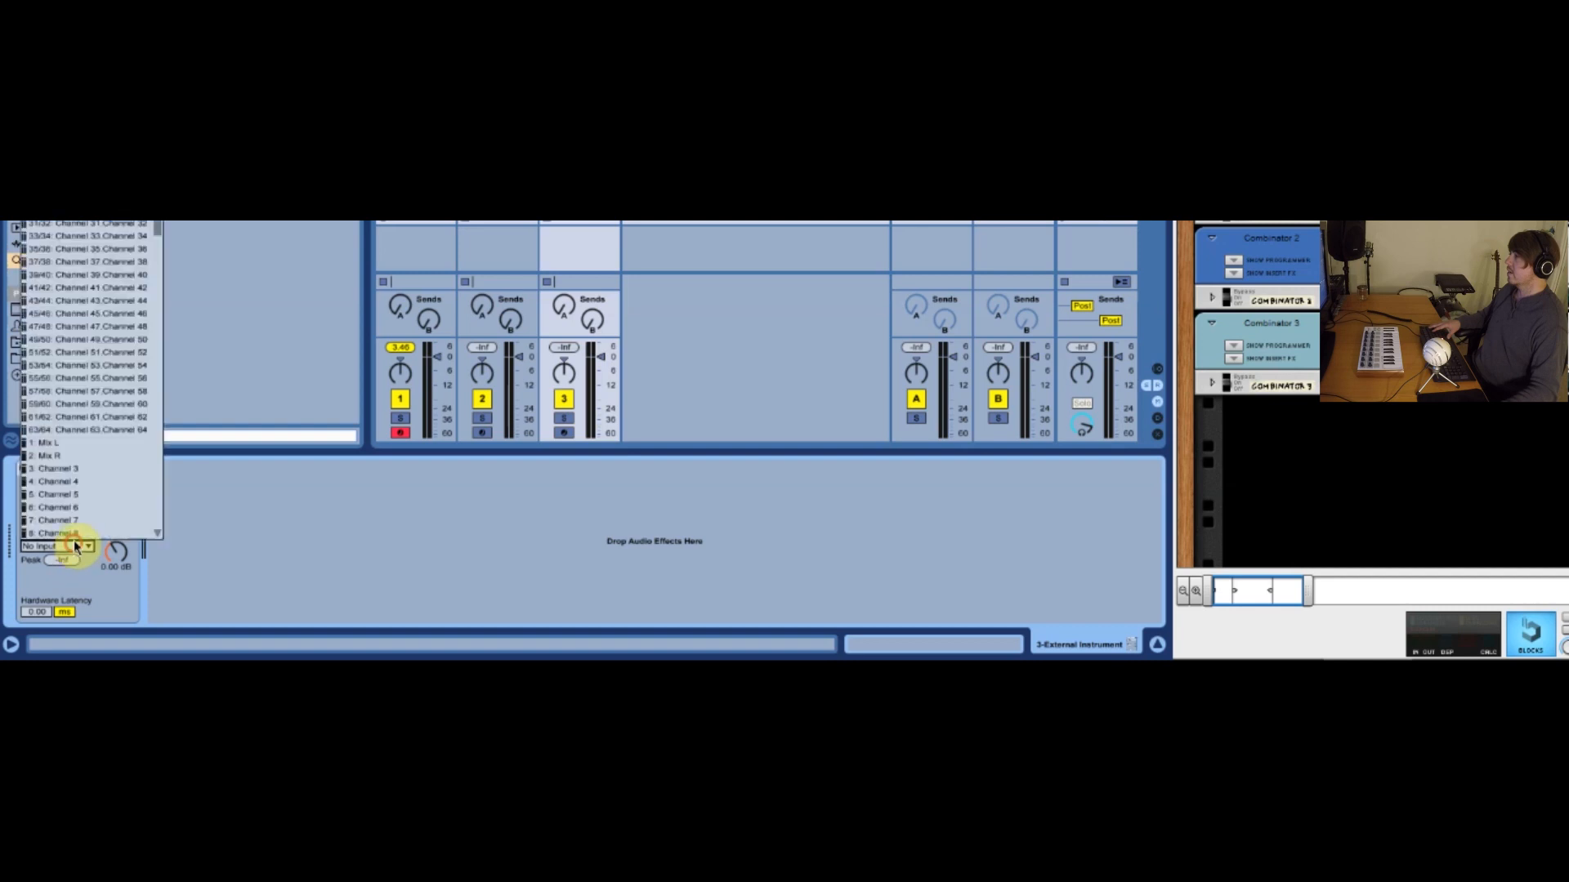
pyautogui.click(82, 55)
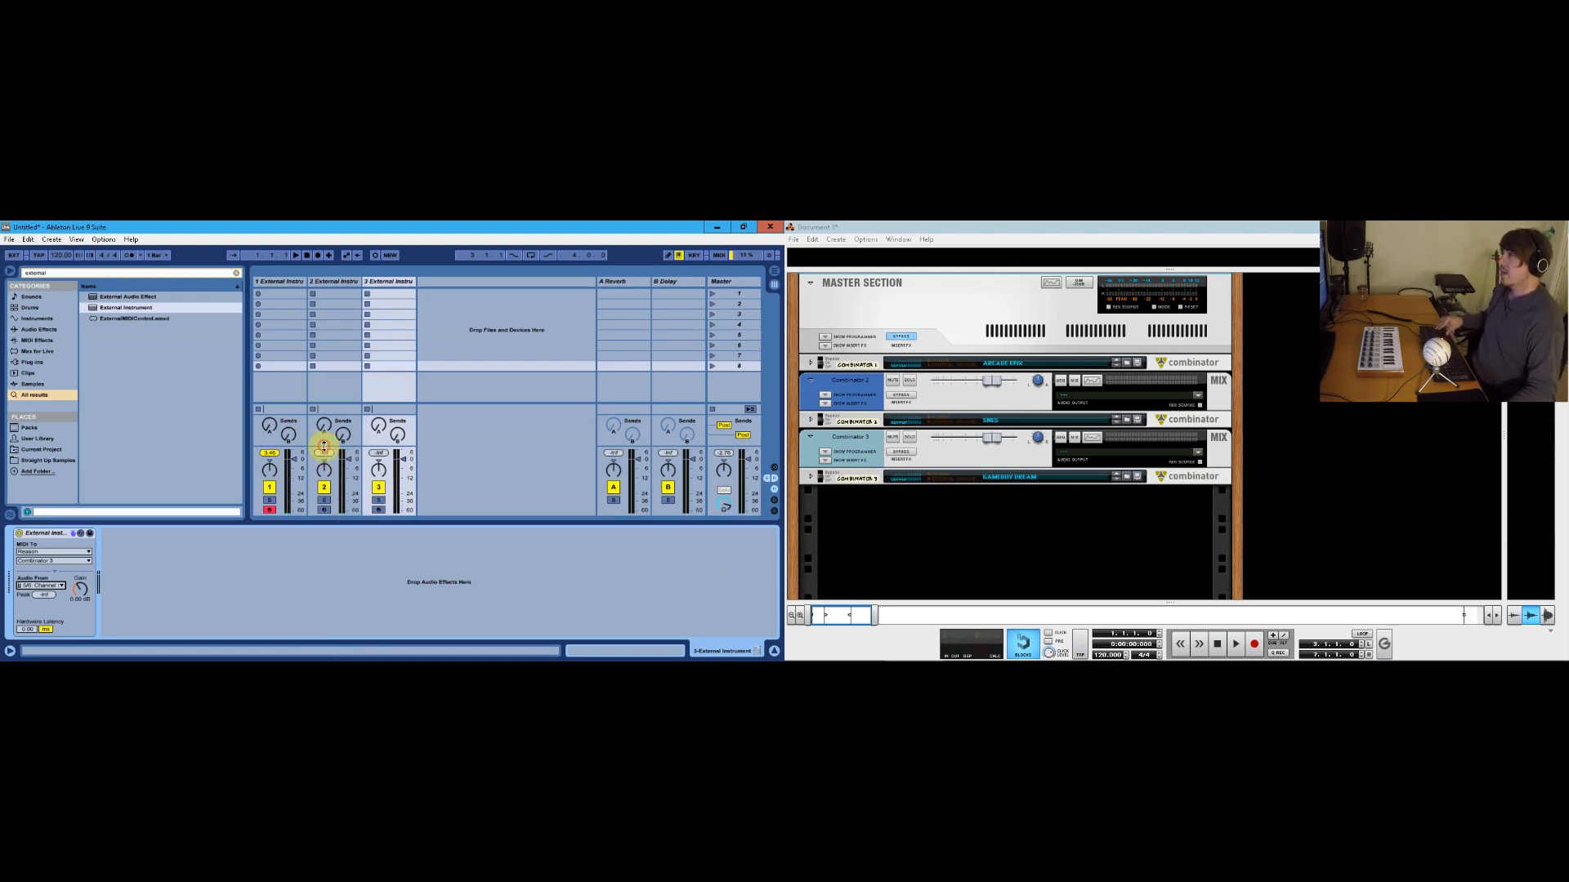
# Step: Enlarge the track mixer and lower the gain of the External Instrument device on each of the three tracks
pyautogui.moveTo(323, 405); pyautogui.dragTo(323, 305)
pyautogui.click(281, 285)
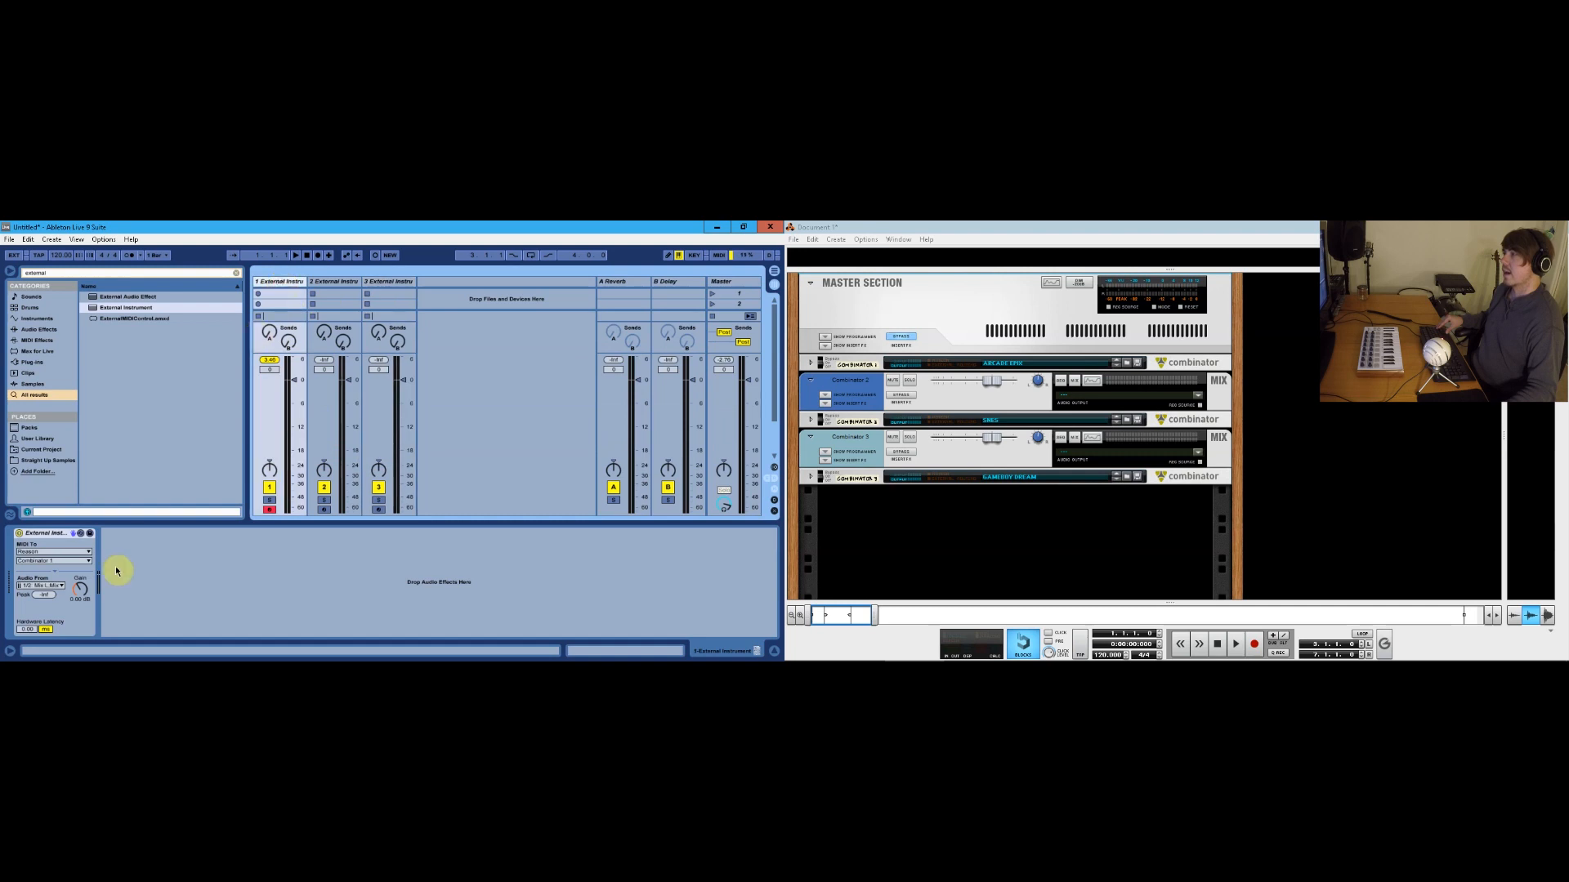
pyautogui.click(88, 602)
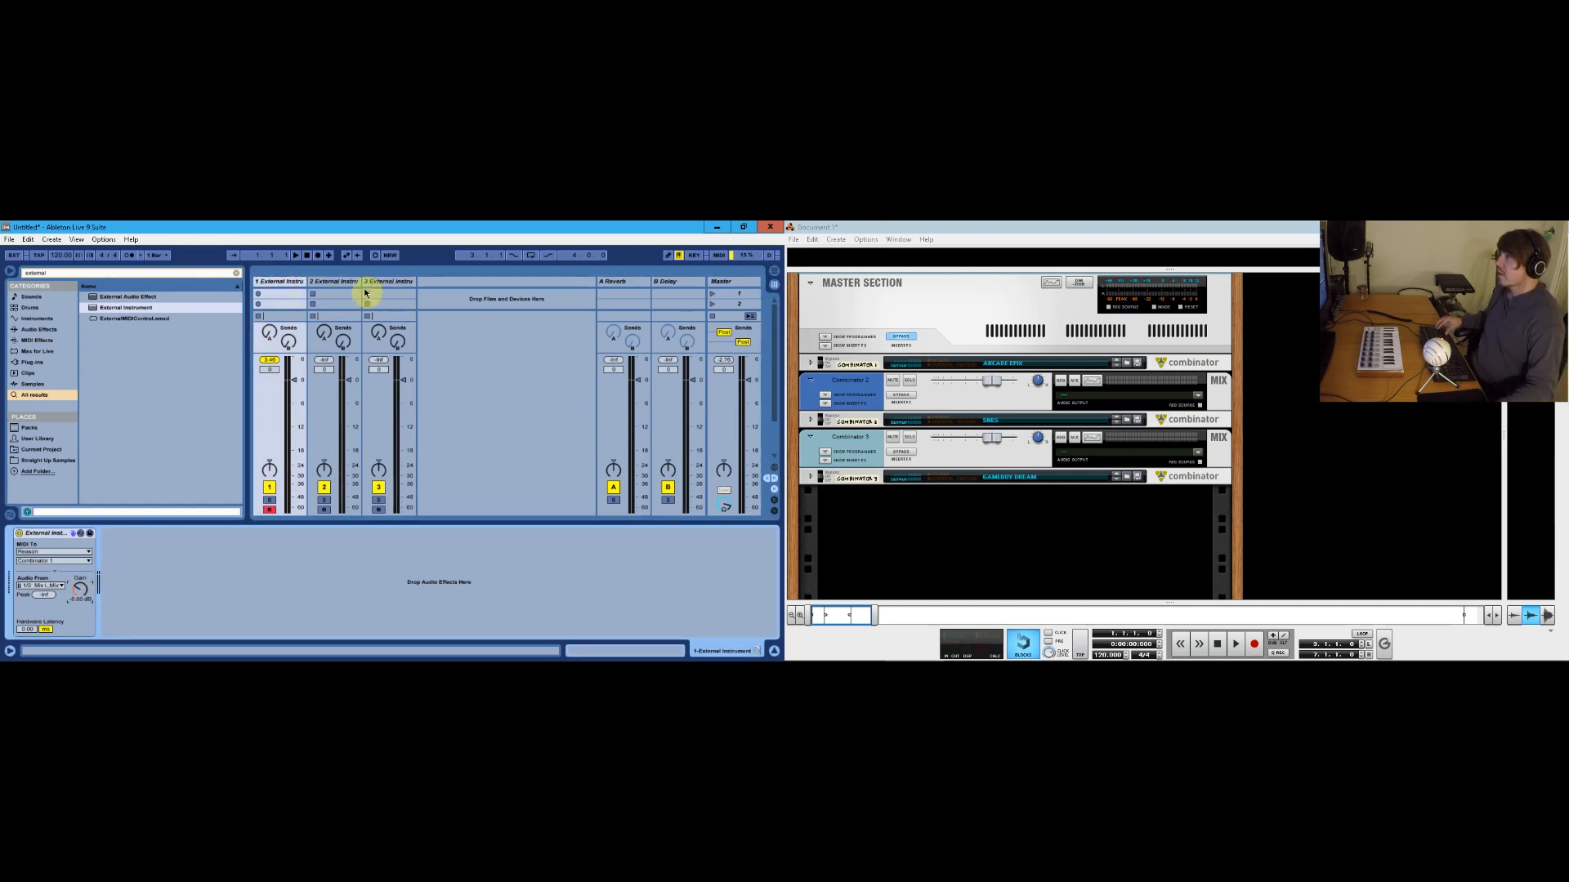
pyautogui.click(339, 282)
pyautogui.click(77, 600)
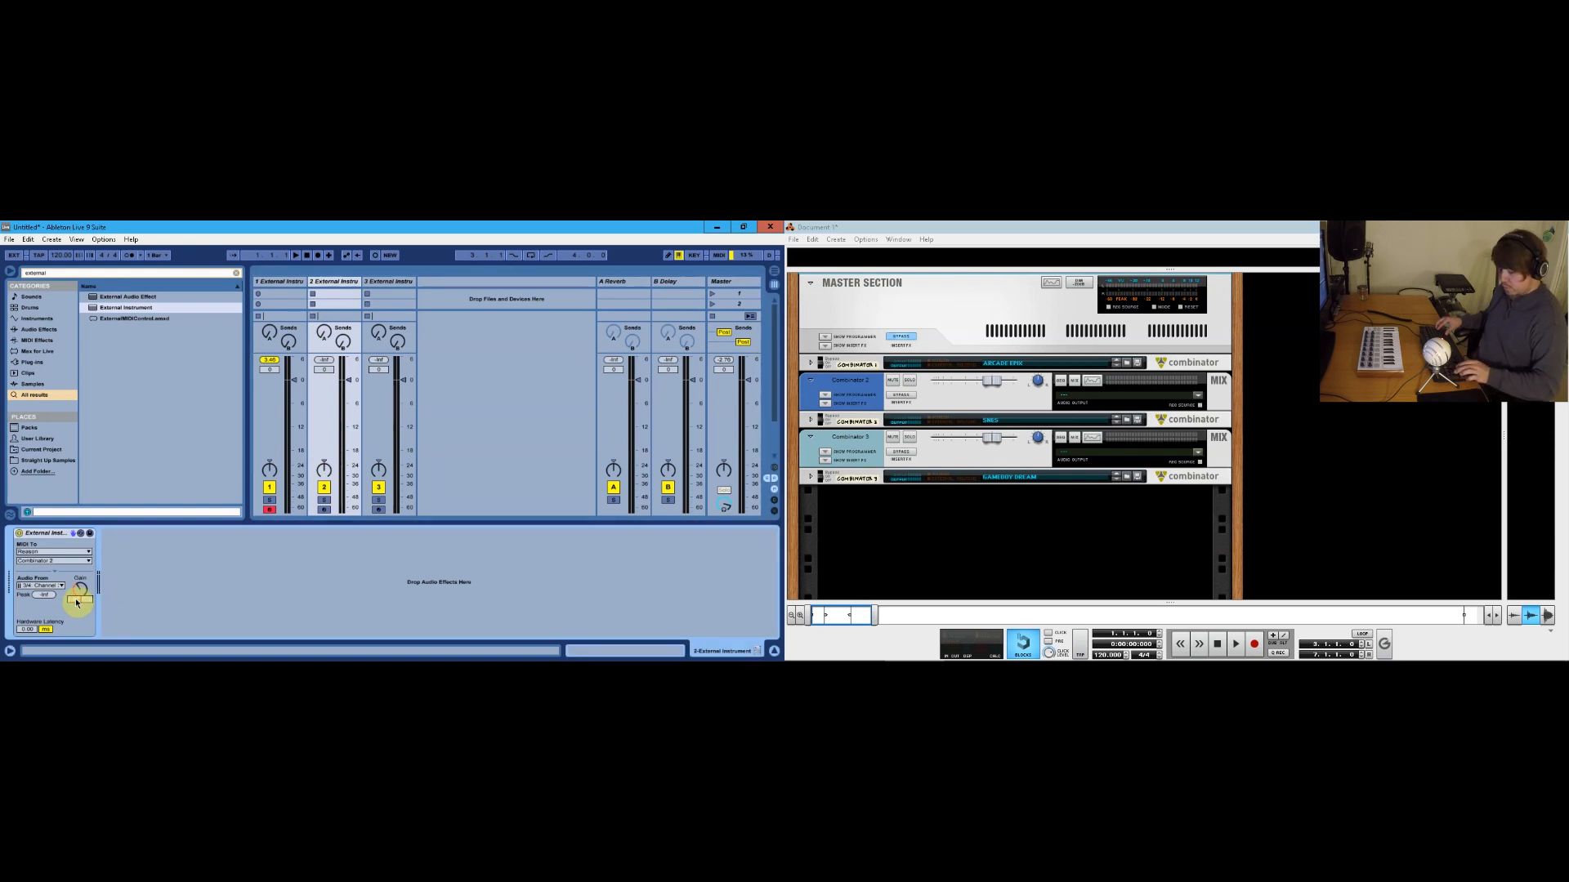
pyautogui.click(378, 282)
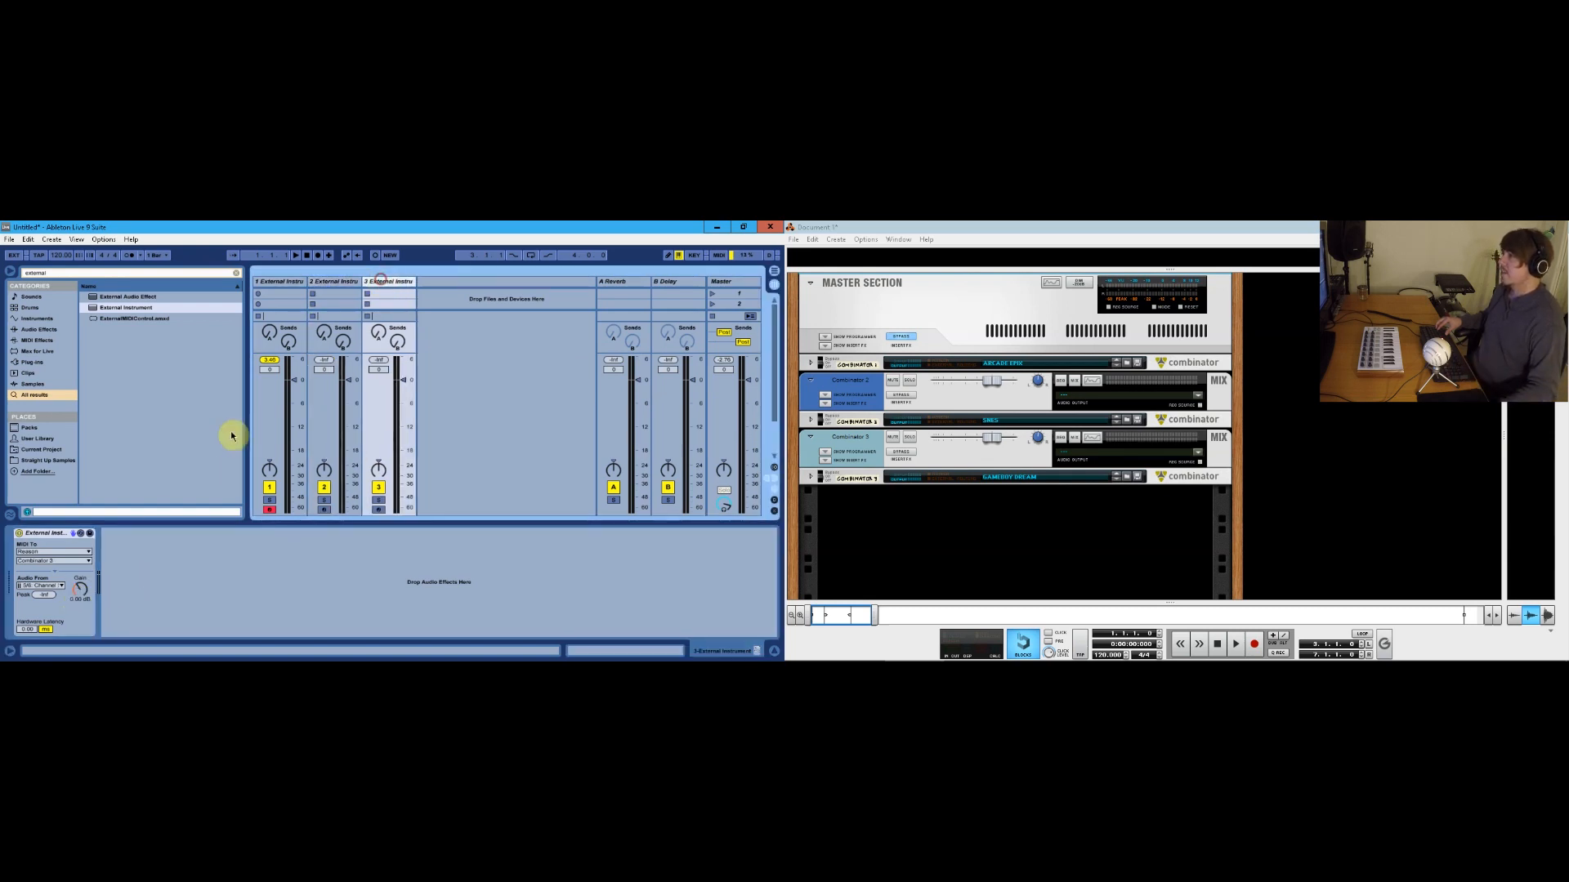
pyautogui.click(79, 603)
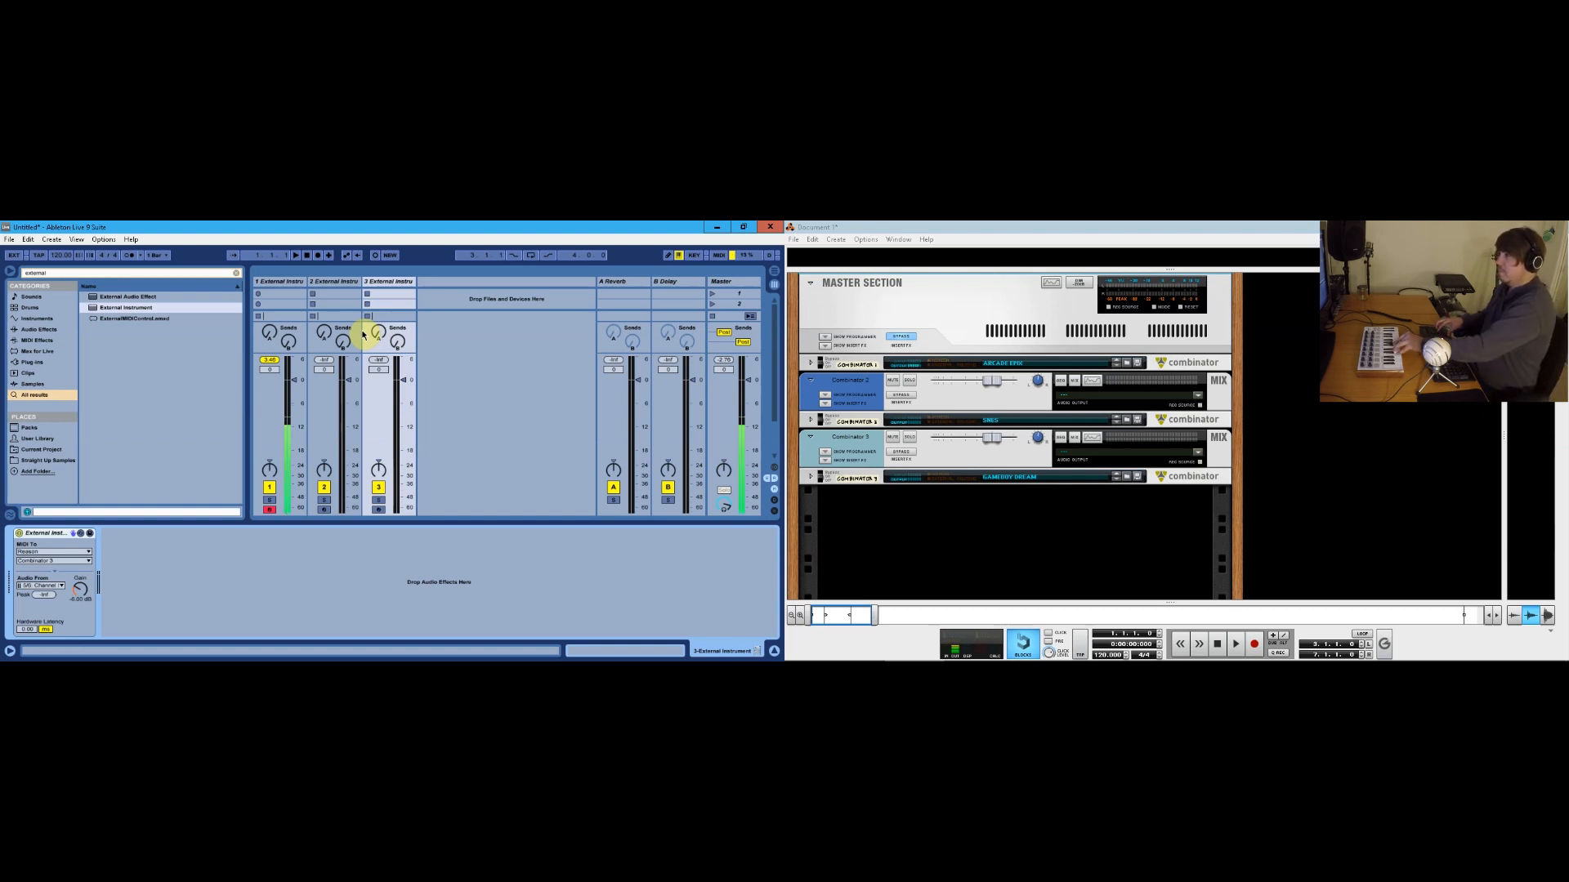
pyautogui.click(270, 360)
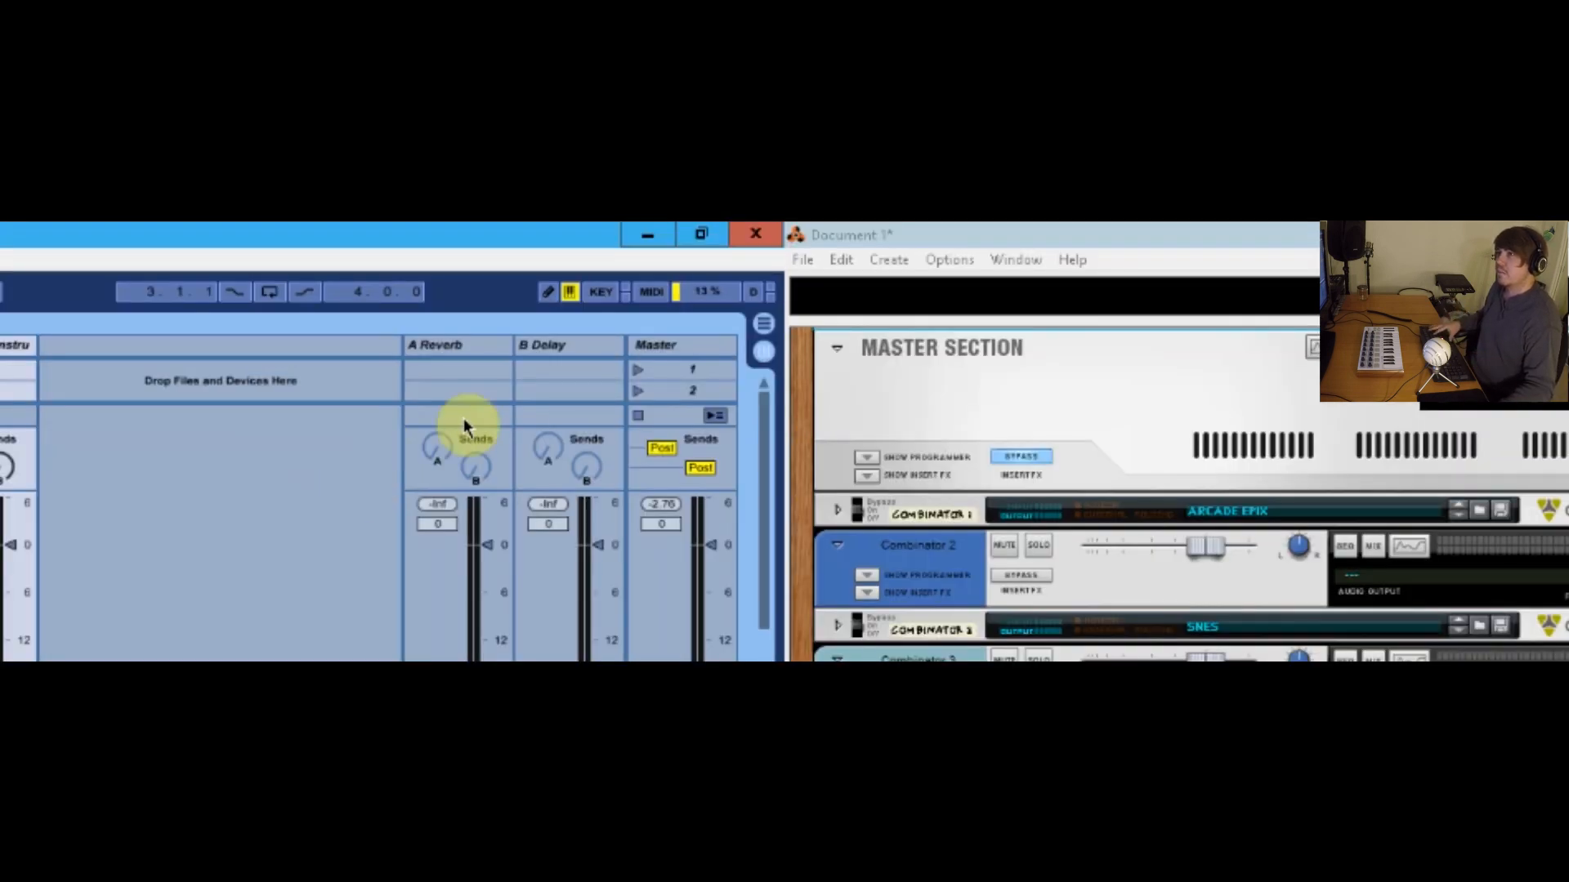
# Step: Map the activators of the three External Instrument tracks to MIDI notes C1, C#1 and D1
pyautogui.click(714, 255)
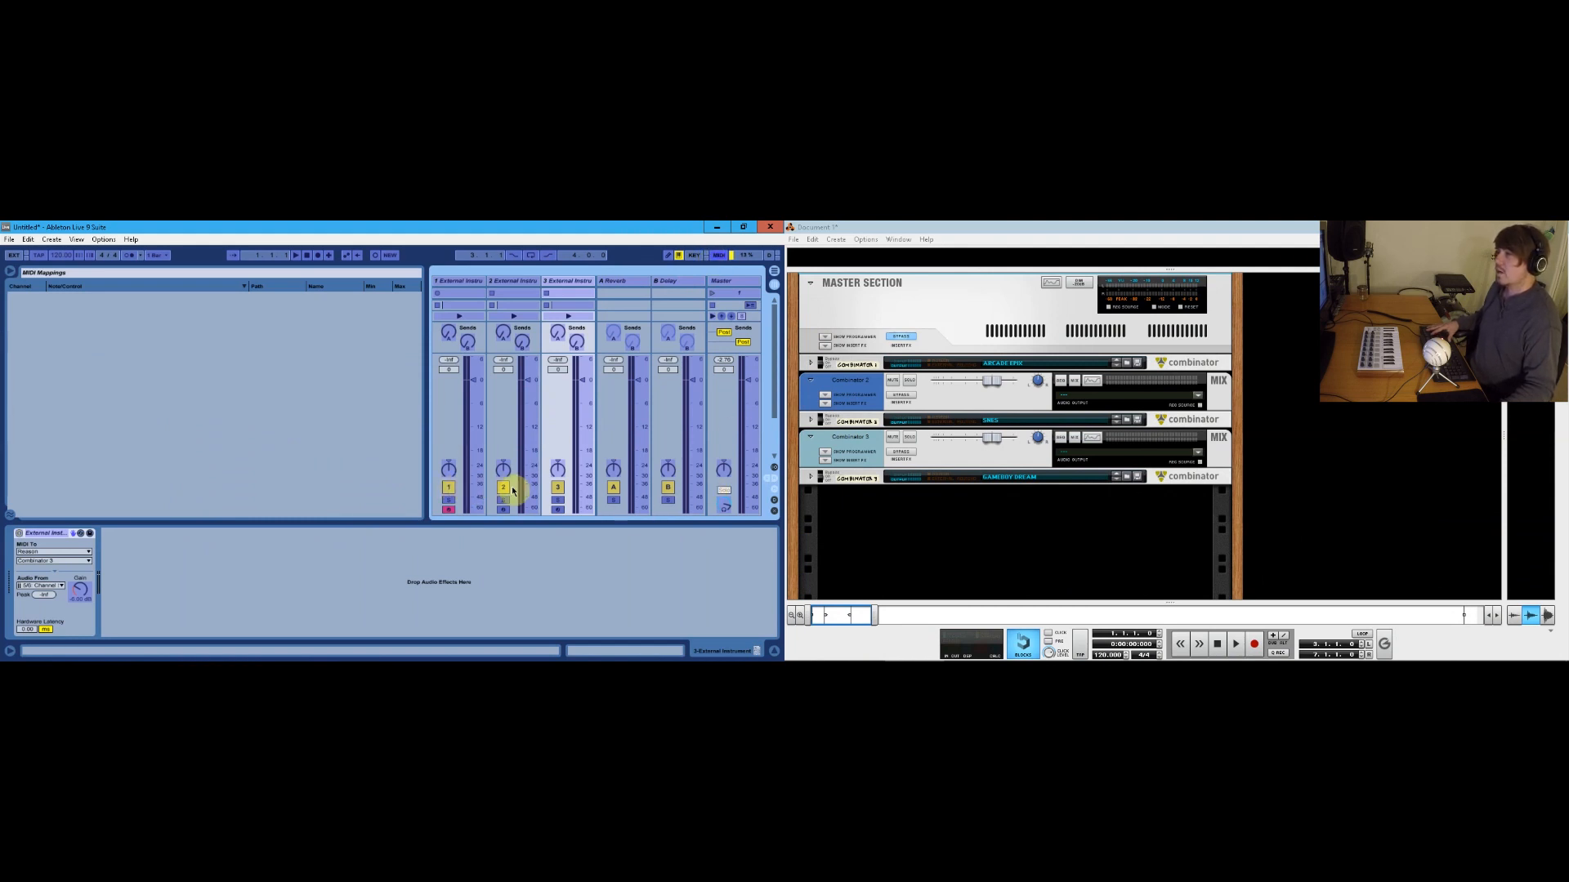
pyautogui.click(448, 491)
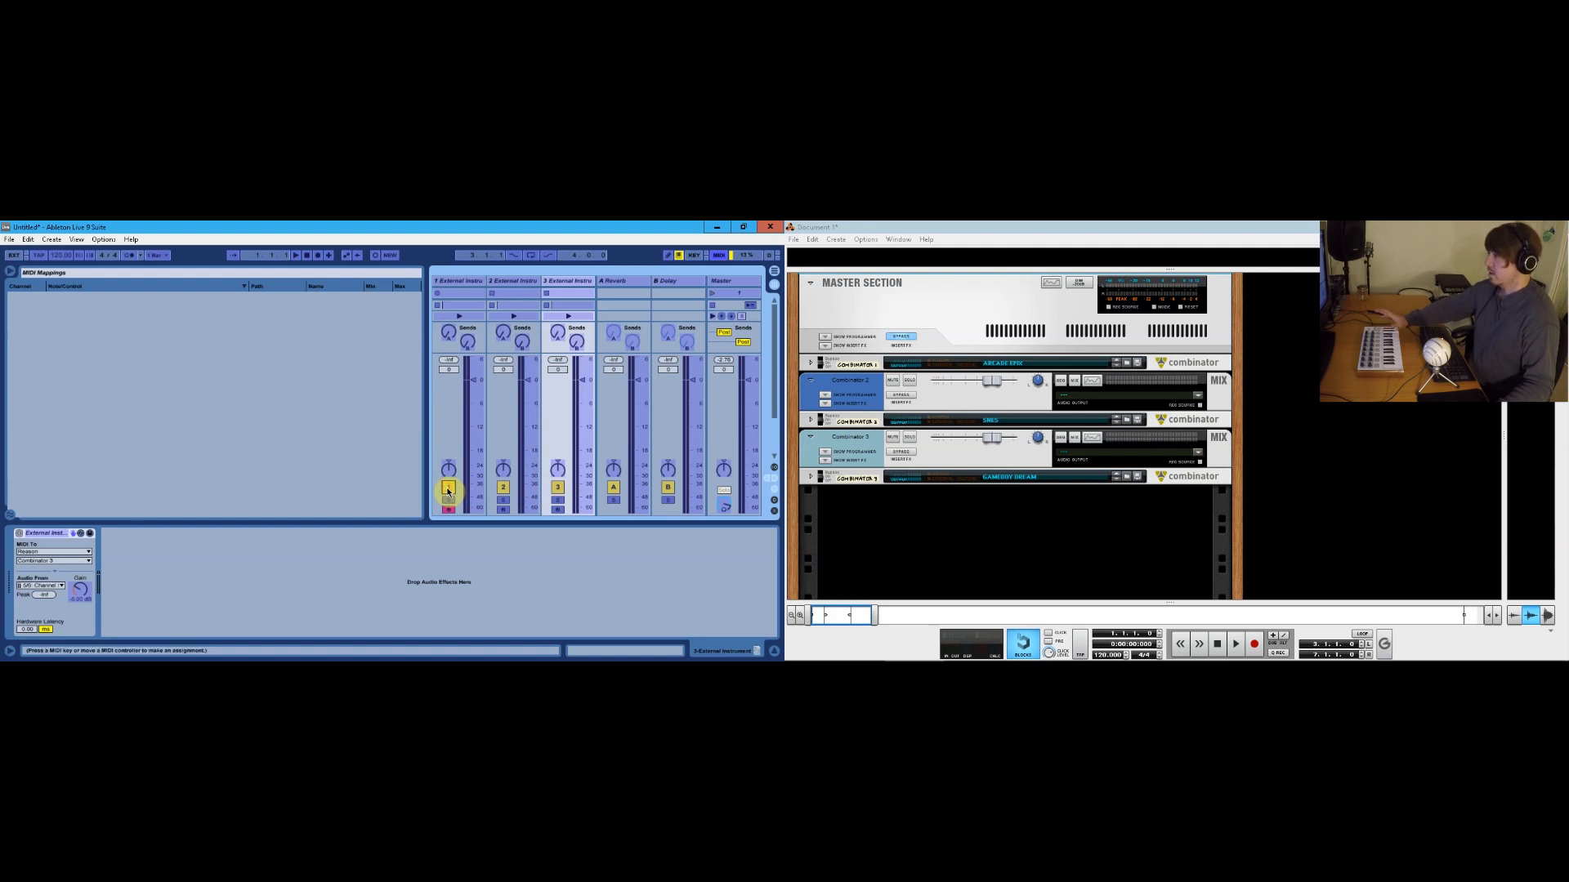
pyautogui.click(506, 489)
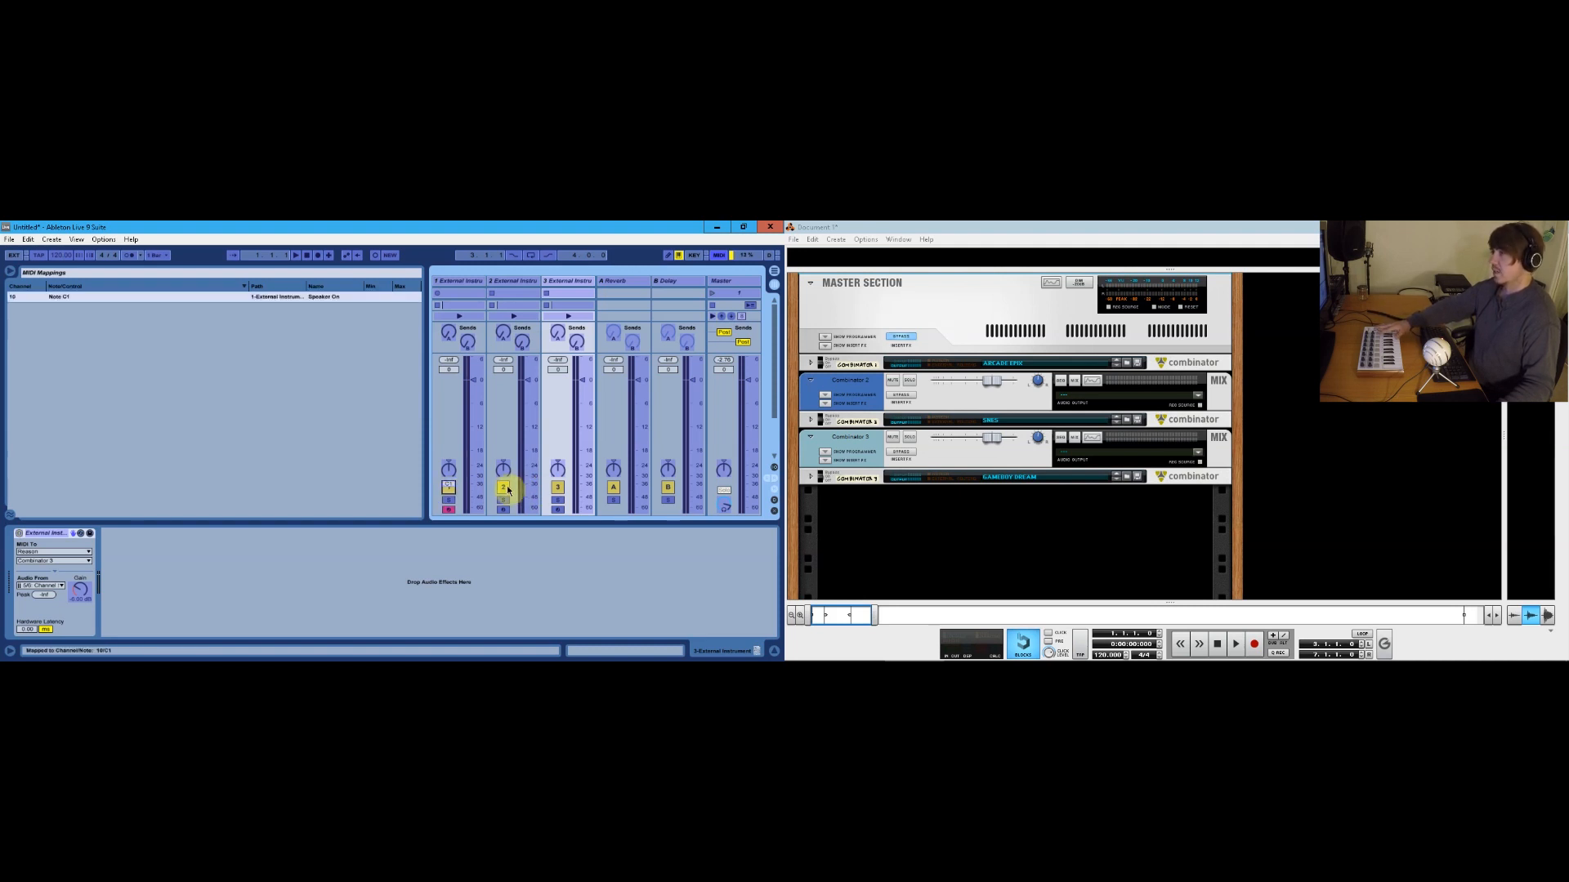
pyautogui.click(505, 490)
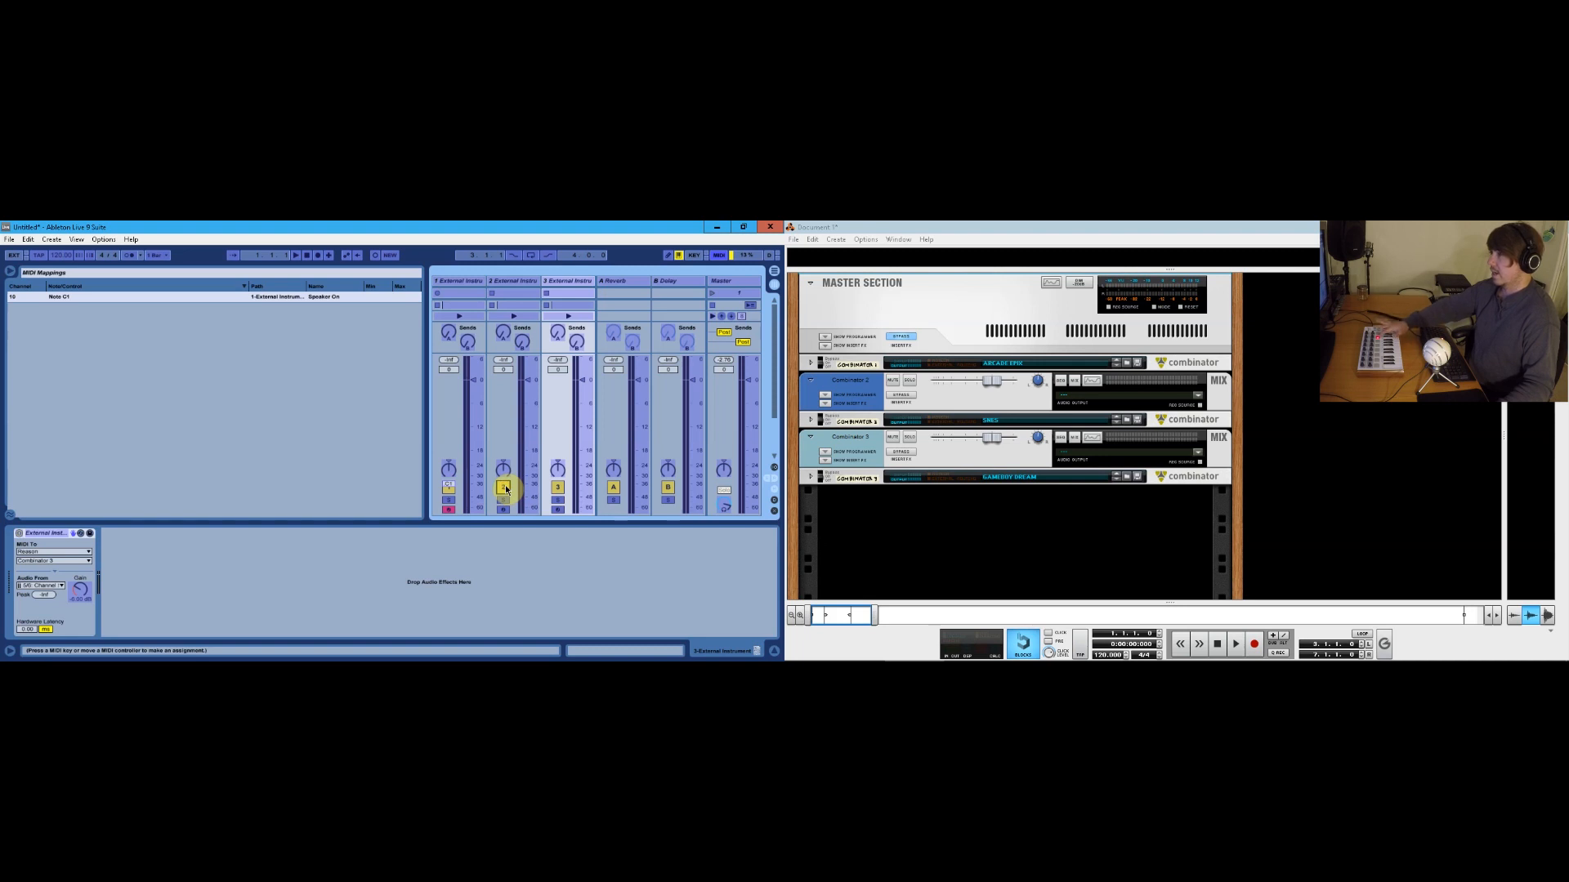
pyautogui.click(559, 490)
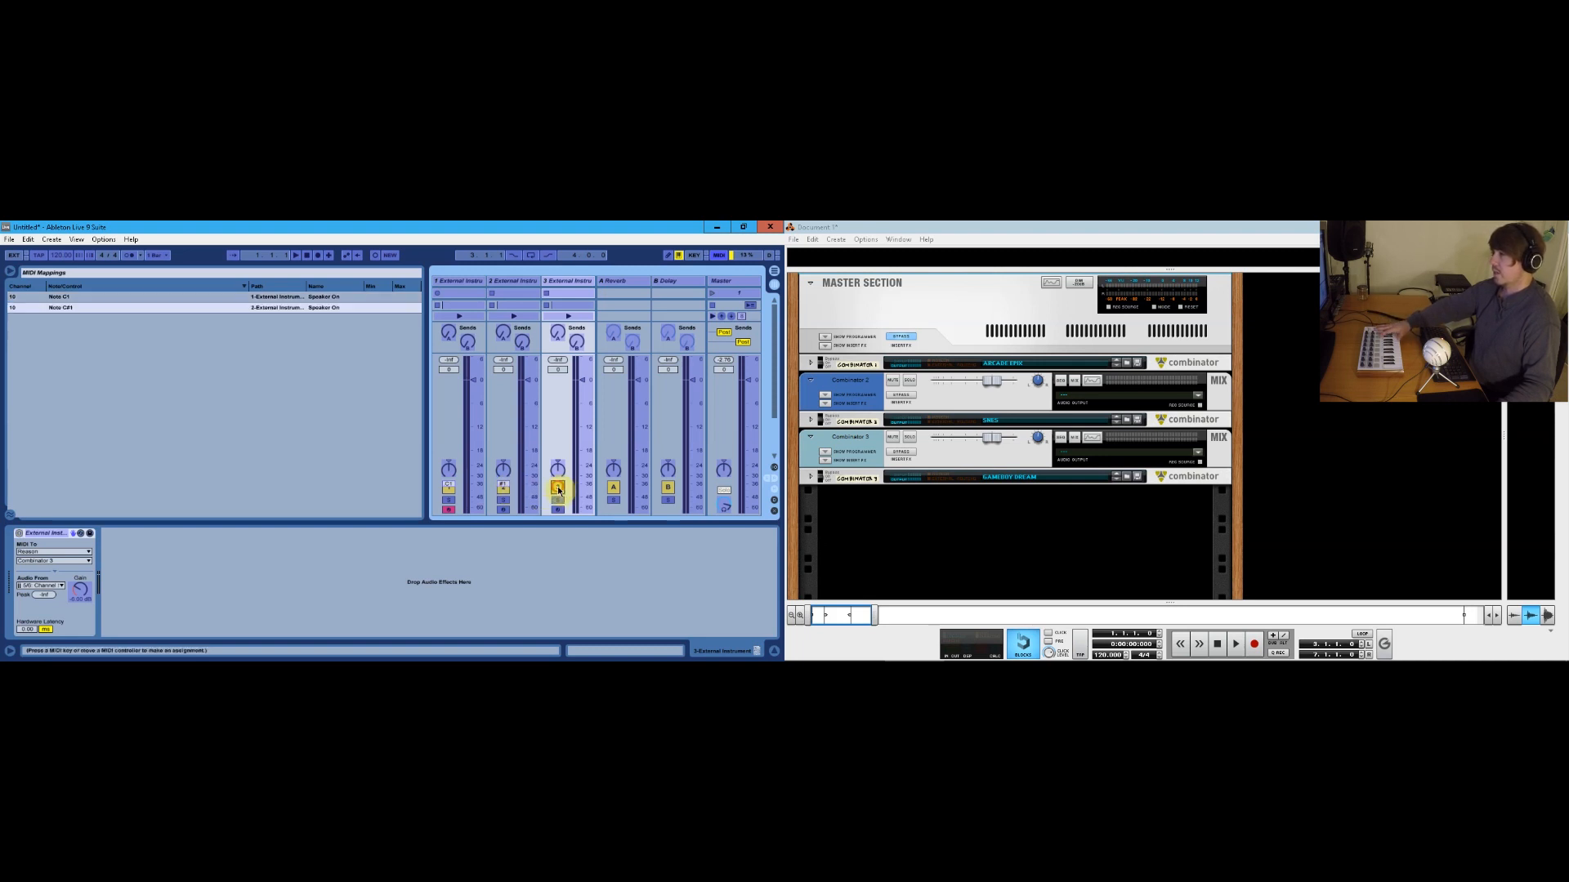
pyautogui.hotkey('ctrl', 'm')
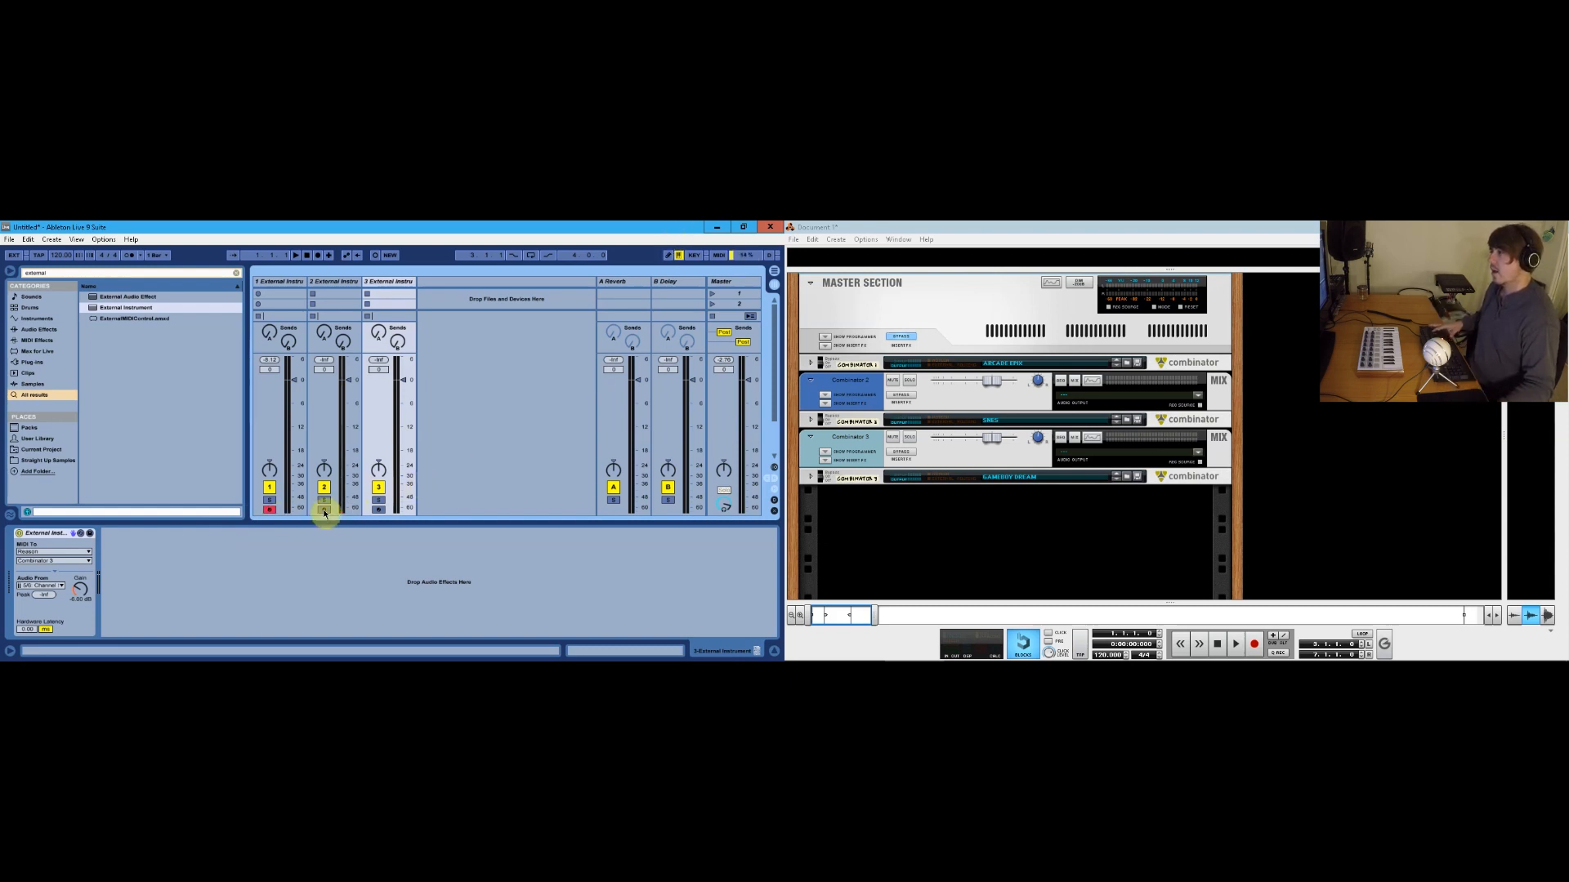
# Step: Arm all three External Instrument tracks together and balance their levels by lowering the track volumes
pyautogui.click(379, 511)
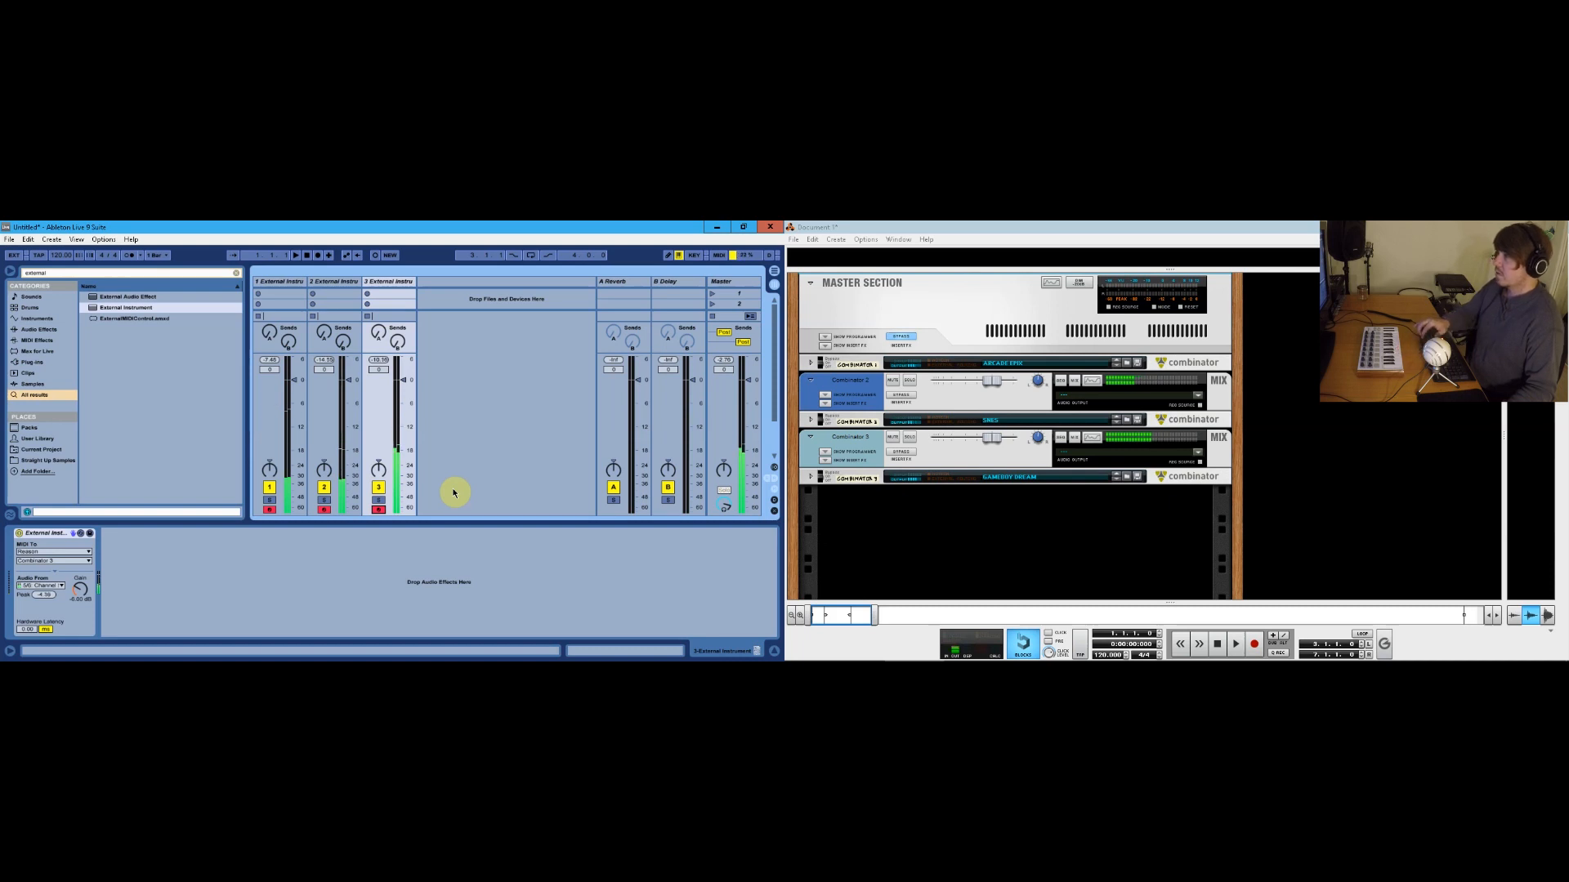
pyautogui.moveTo(307, 367); pyautogui.dragTo(296, 420)
pyautogui.moveTo(404, 382); pyautogui.dragTo(350, 389)
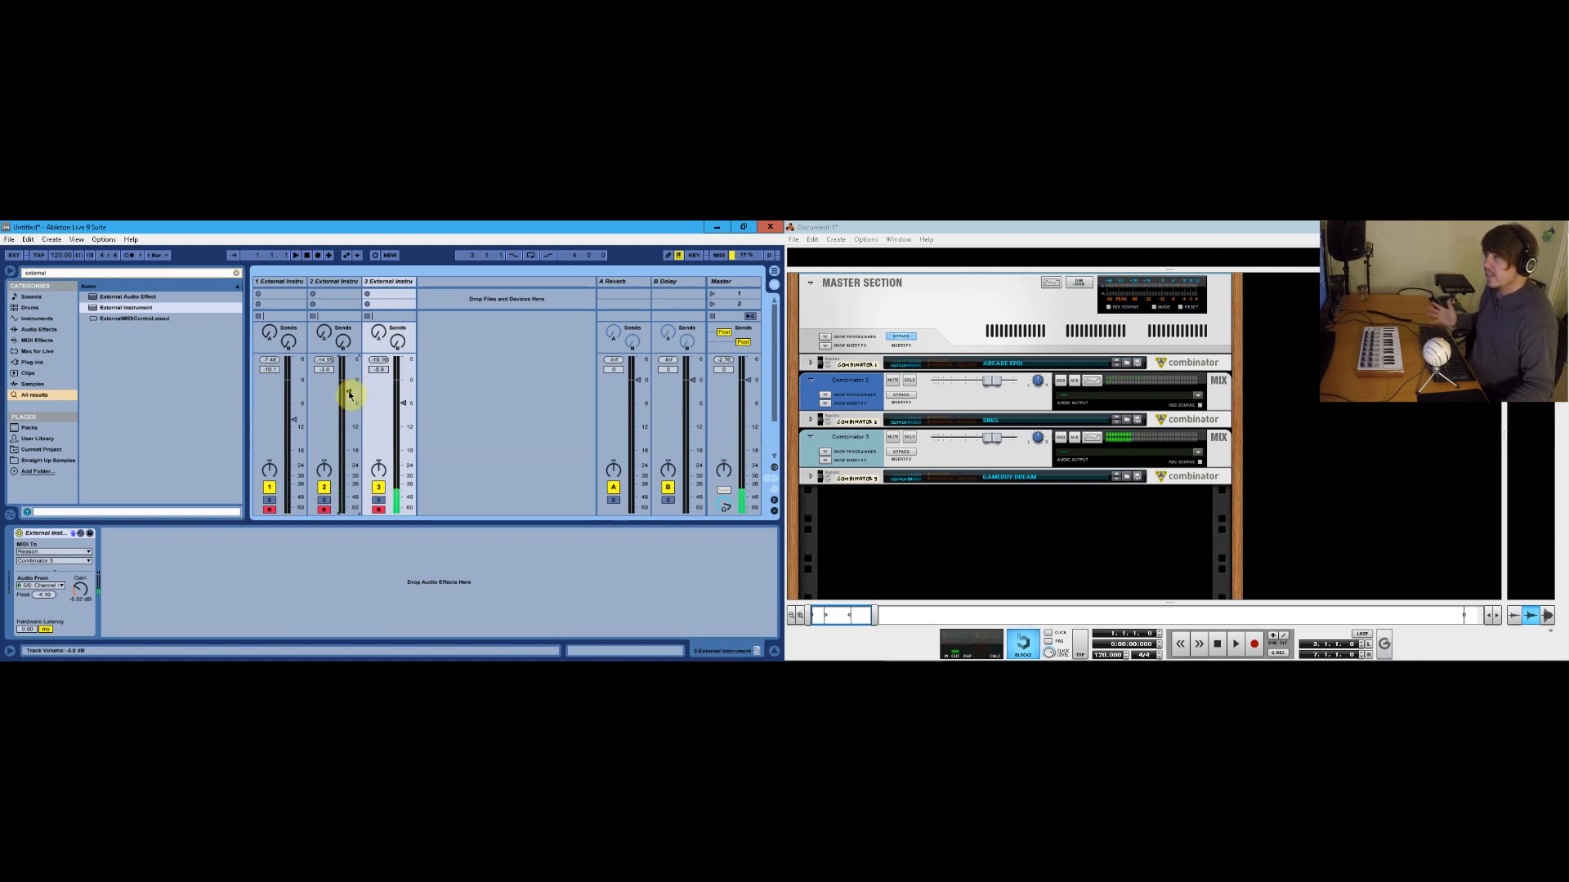
# Step: Delete all existing MIDI mappings of the track activators
pyautogui.click(718, 255)
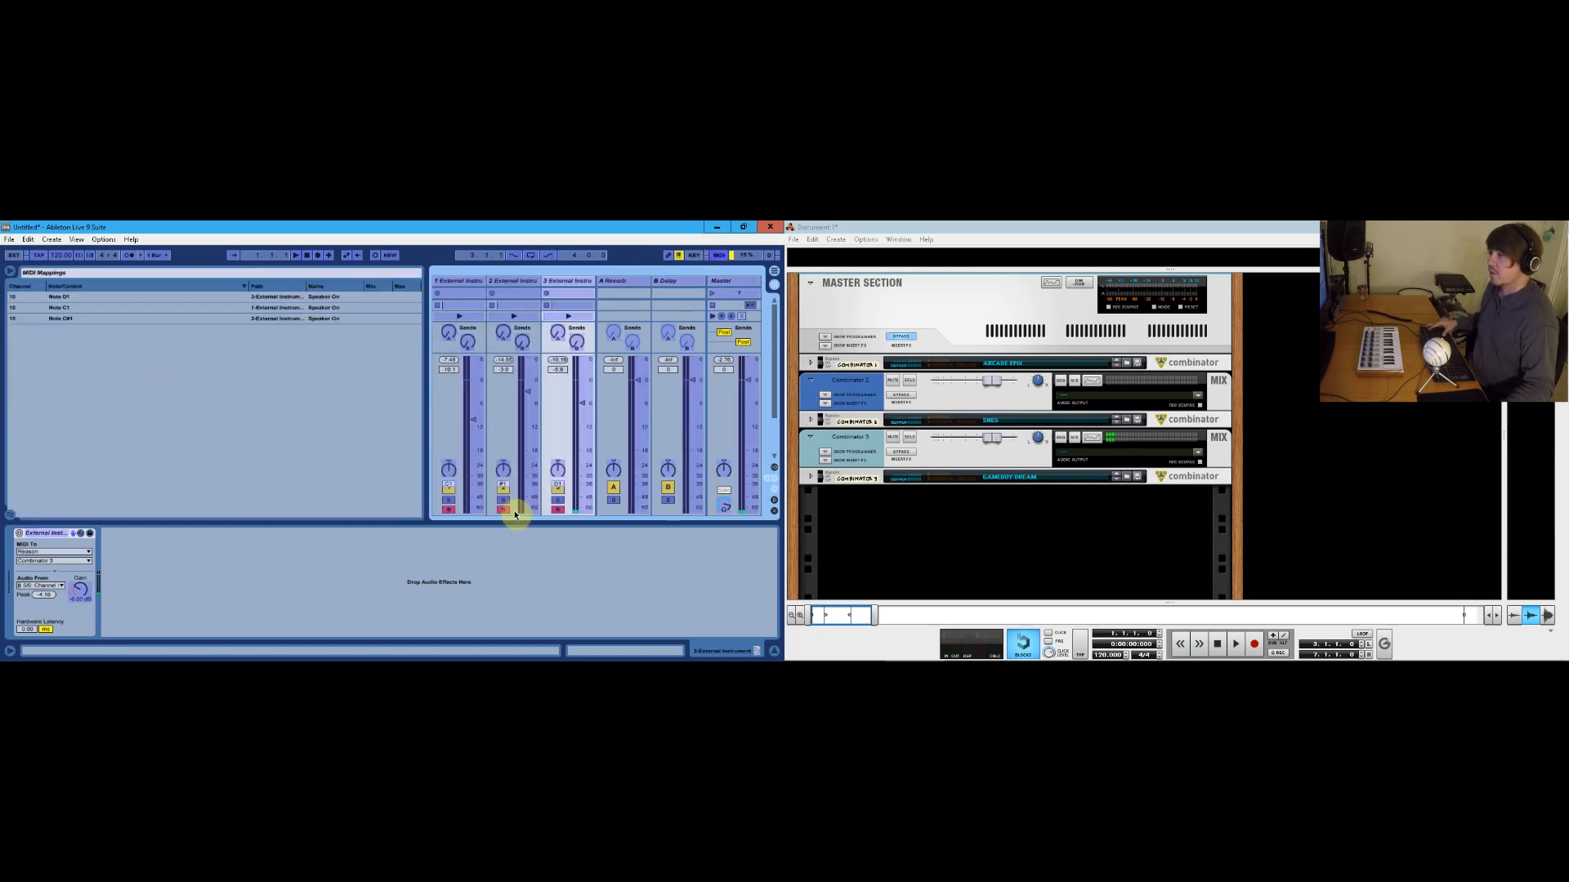
pyautogui.click(234, 319)
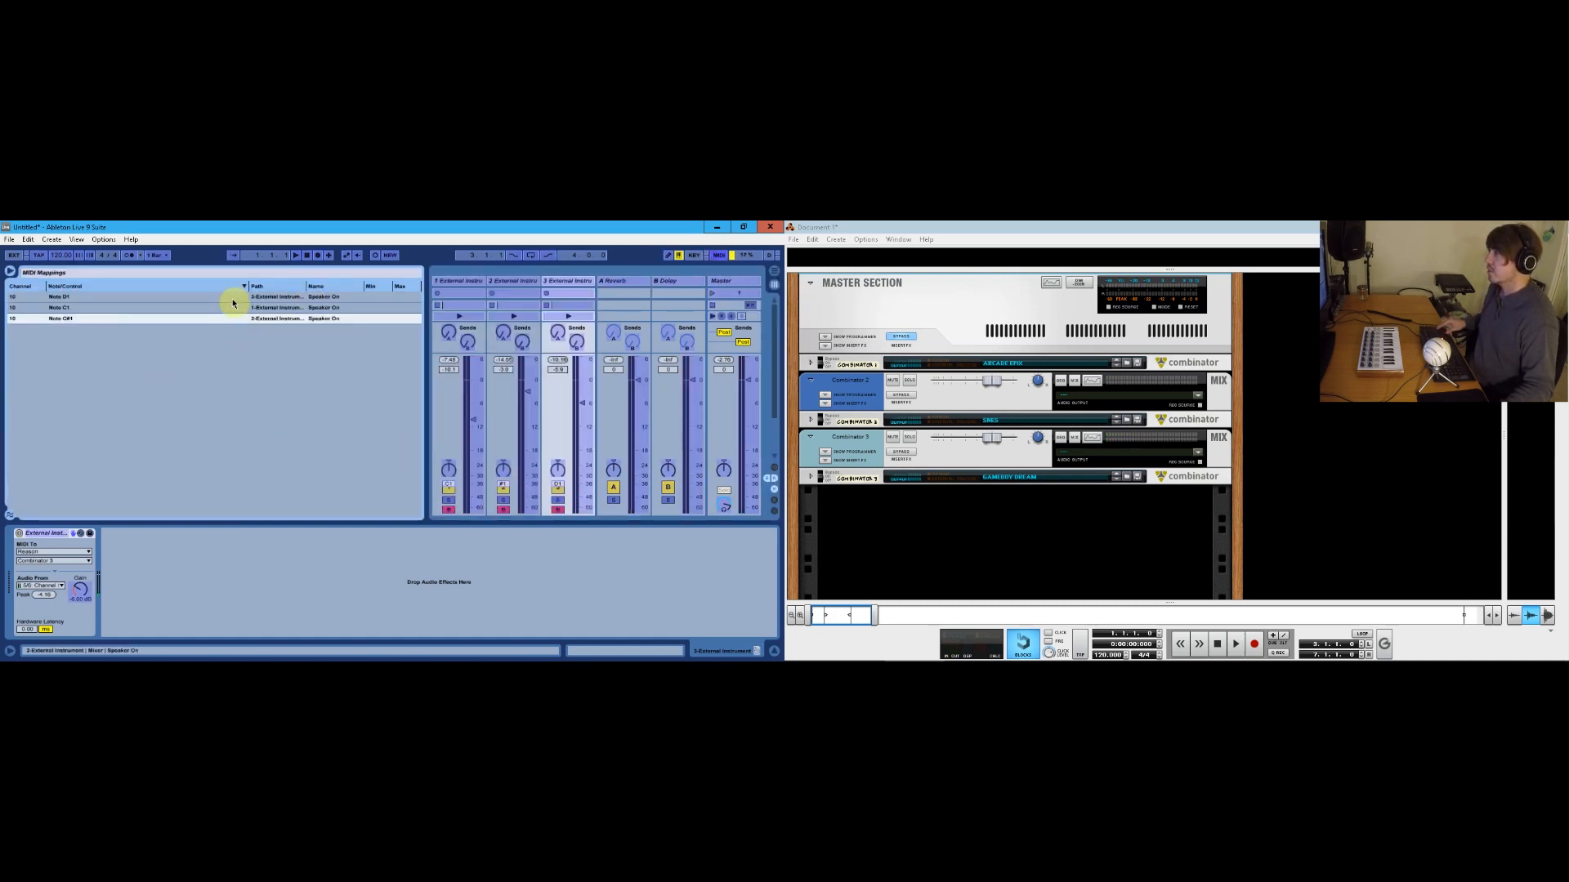
pyautogui.hotkey('ctrl', 'a')
pyautogui.press('Delete')
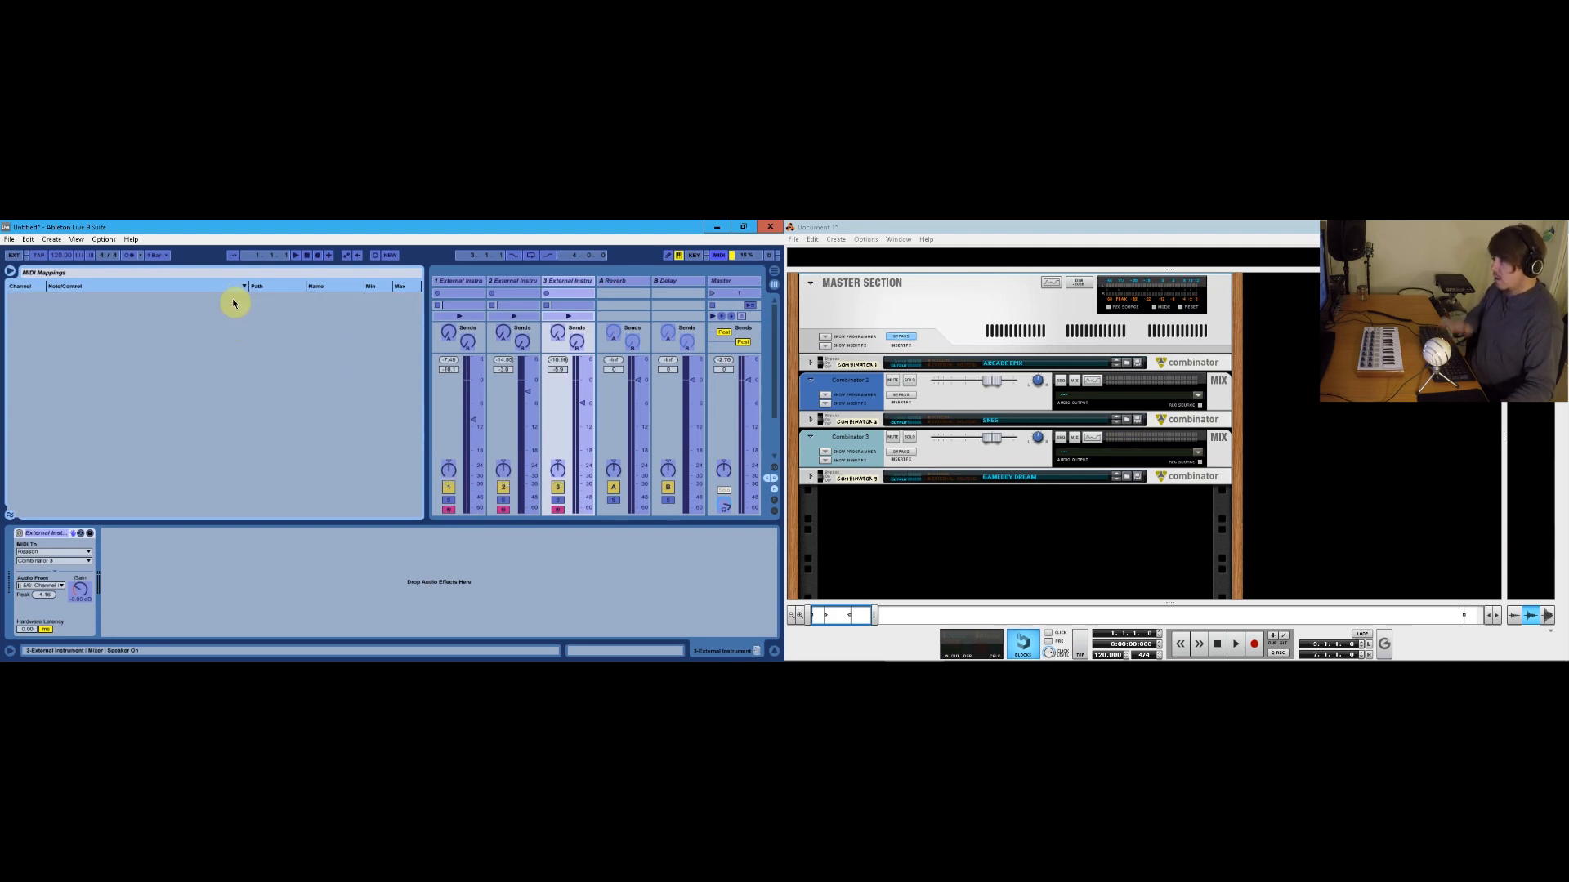
# Step: Map the arm switches of the three External Instrument tracks to MIDI notes C1, C#1 and D1
pyautogui.click(448, 510)
pyautogui.click(502, 509)
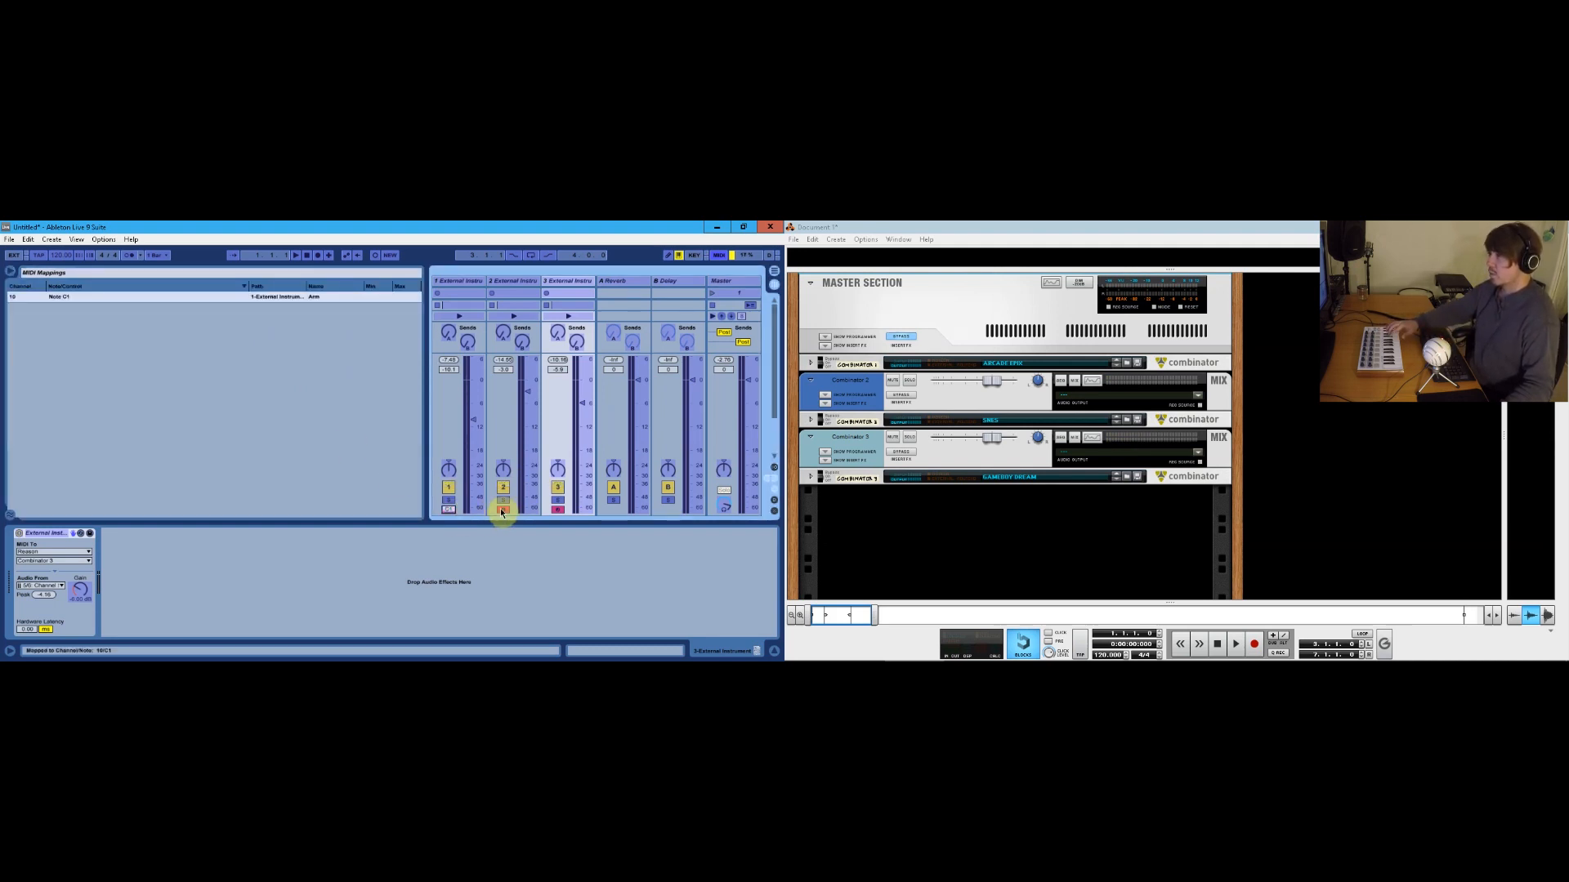
pyautogui.click(556, 510)
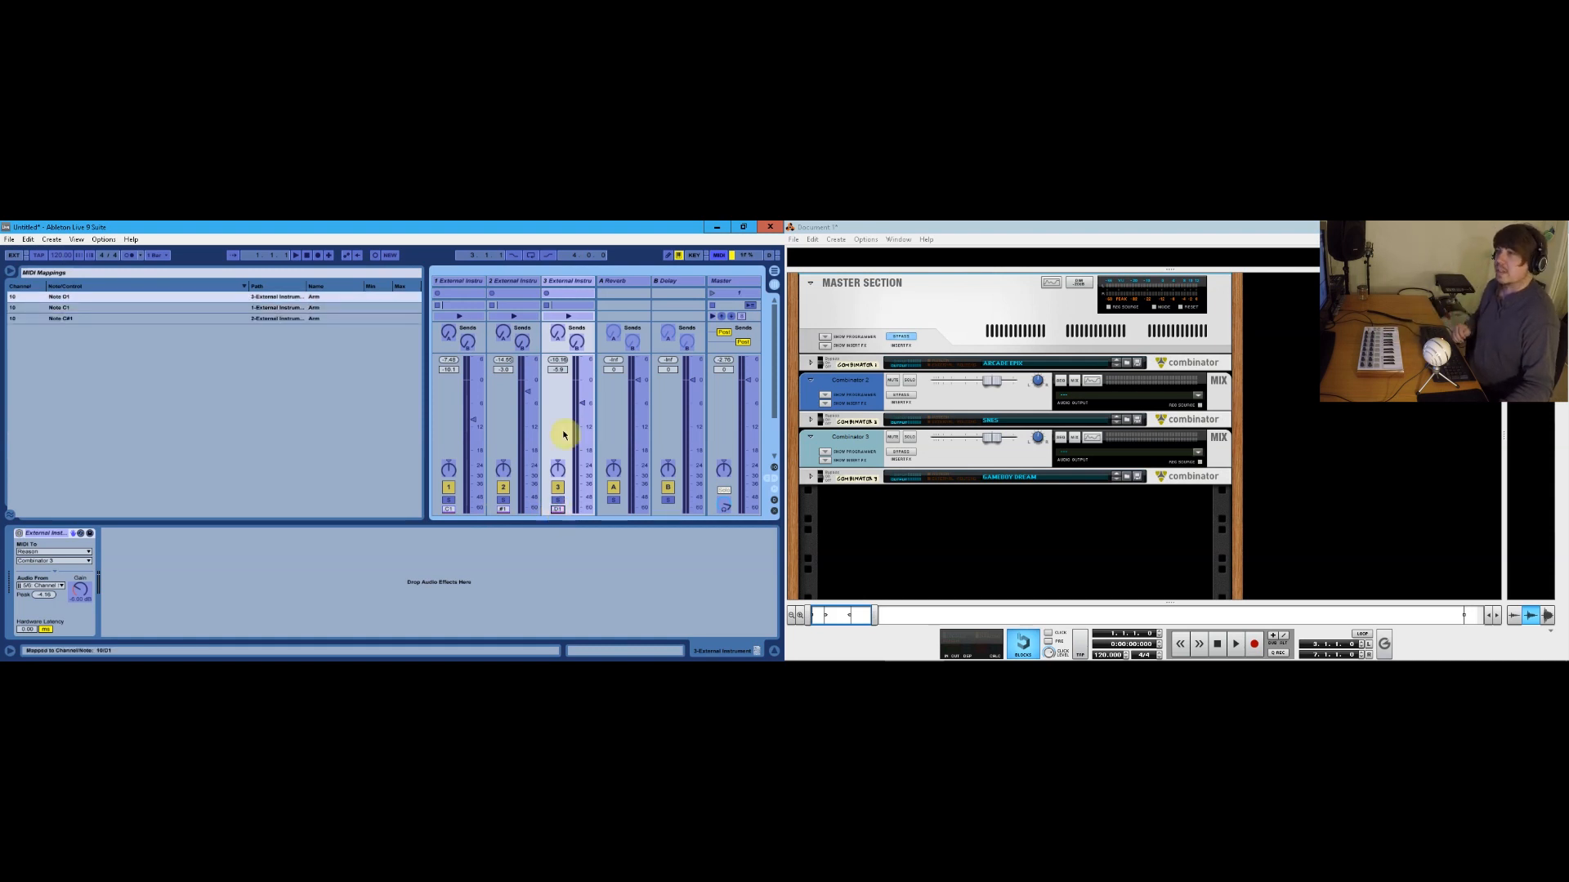
# Step: Map the three tracks' volumes to CC 114, 18 and 19 and their Reverb sends to CC 17, 91 and 79, and end MIDI mapping
pyautogui.click(475, 424)
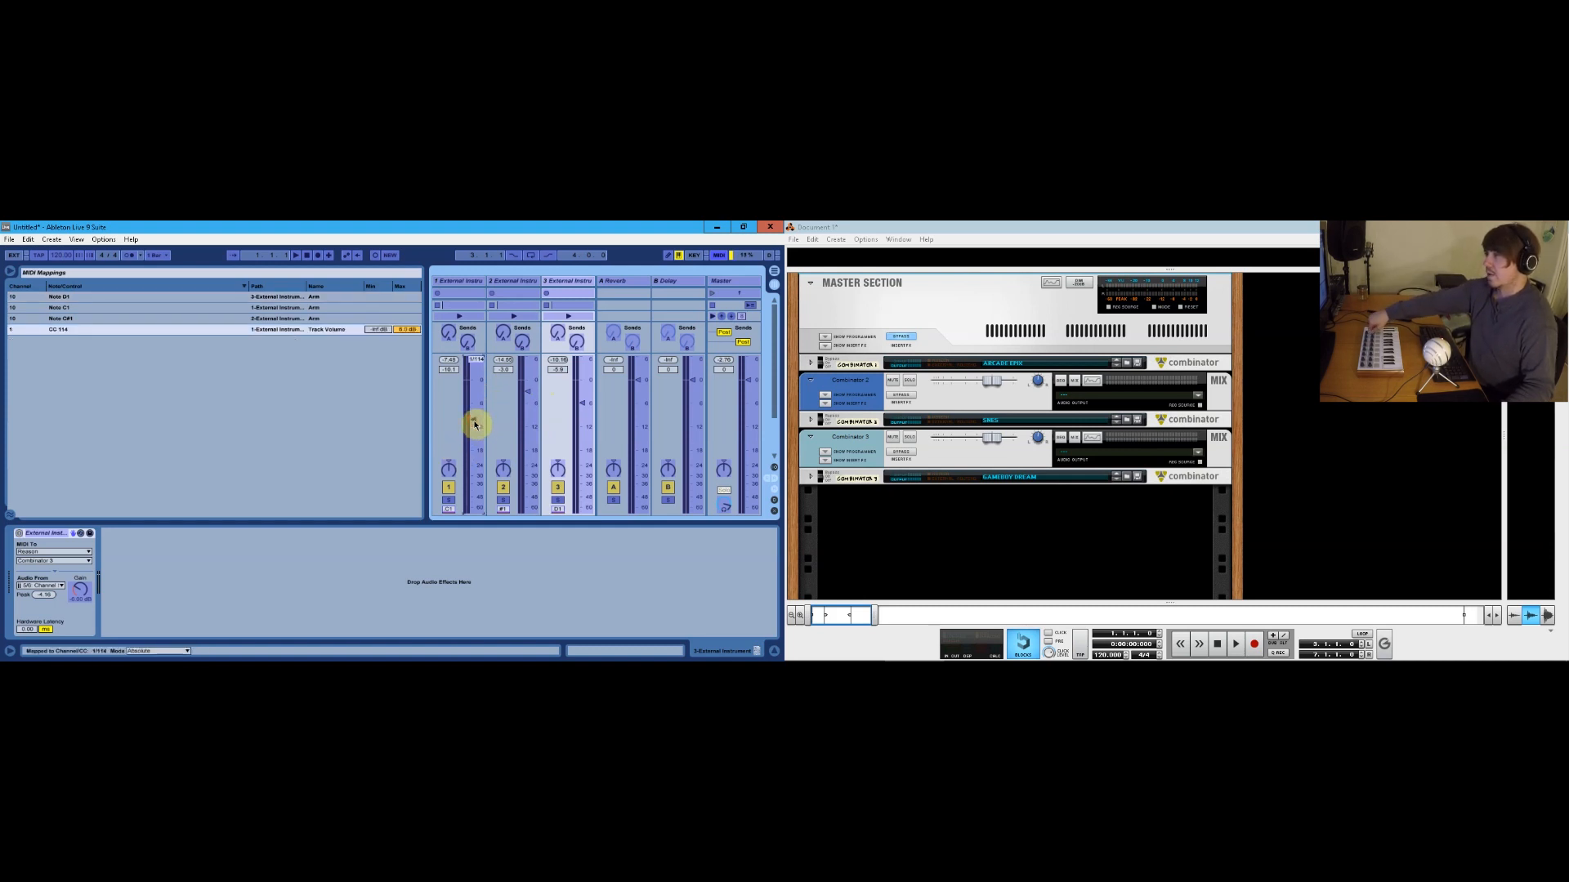
pyautogui.click(530, 396)
pyautogui.click(583, 404)
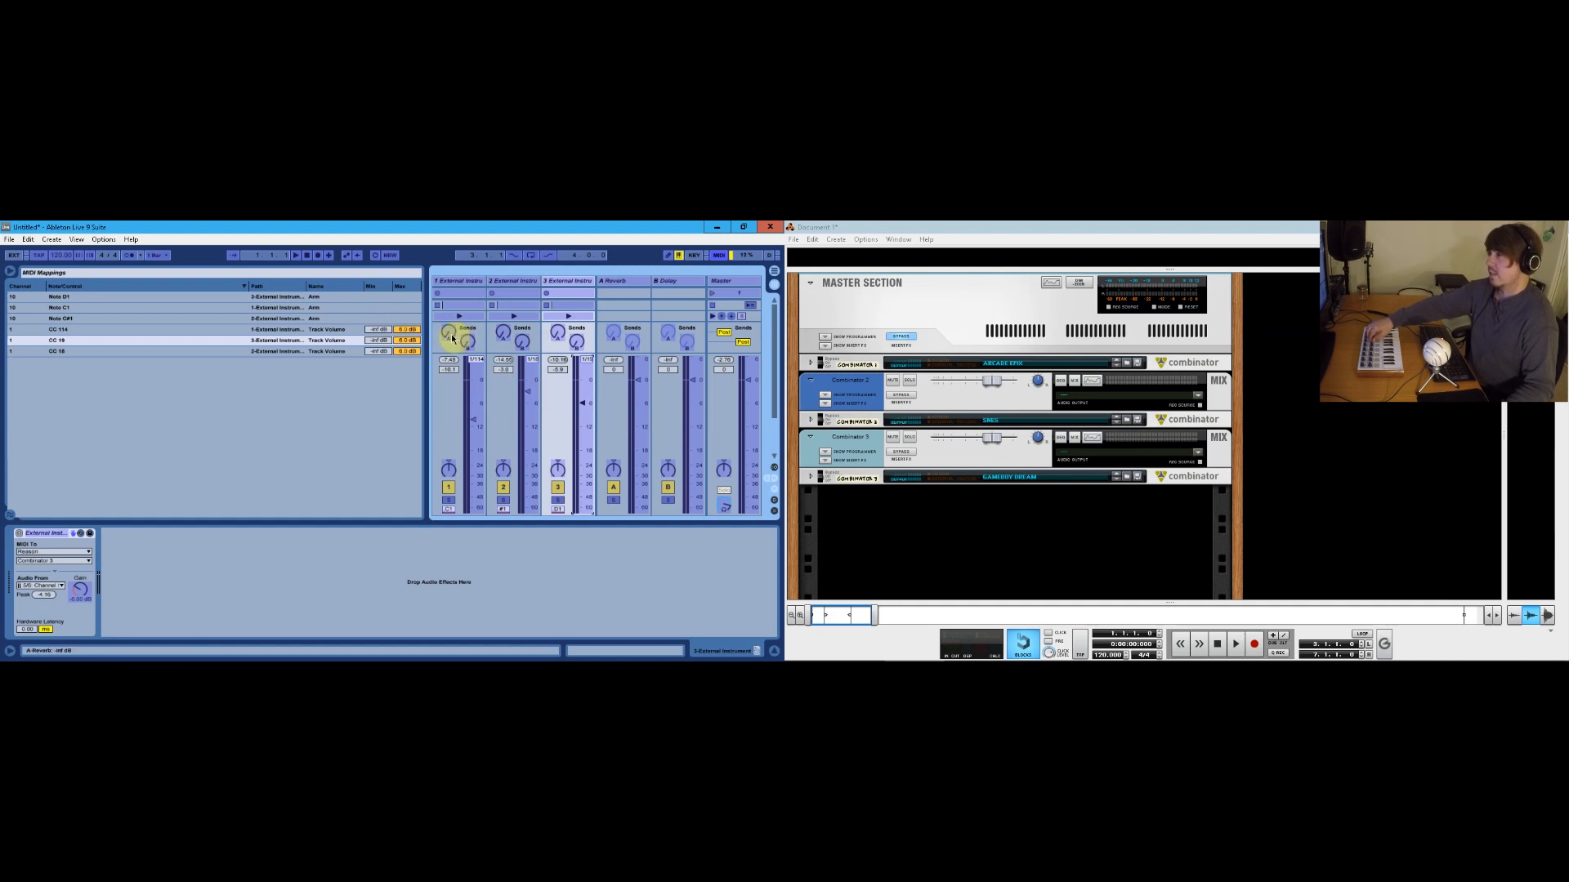
pyautogui.click(503, 332)
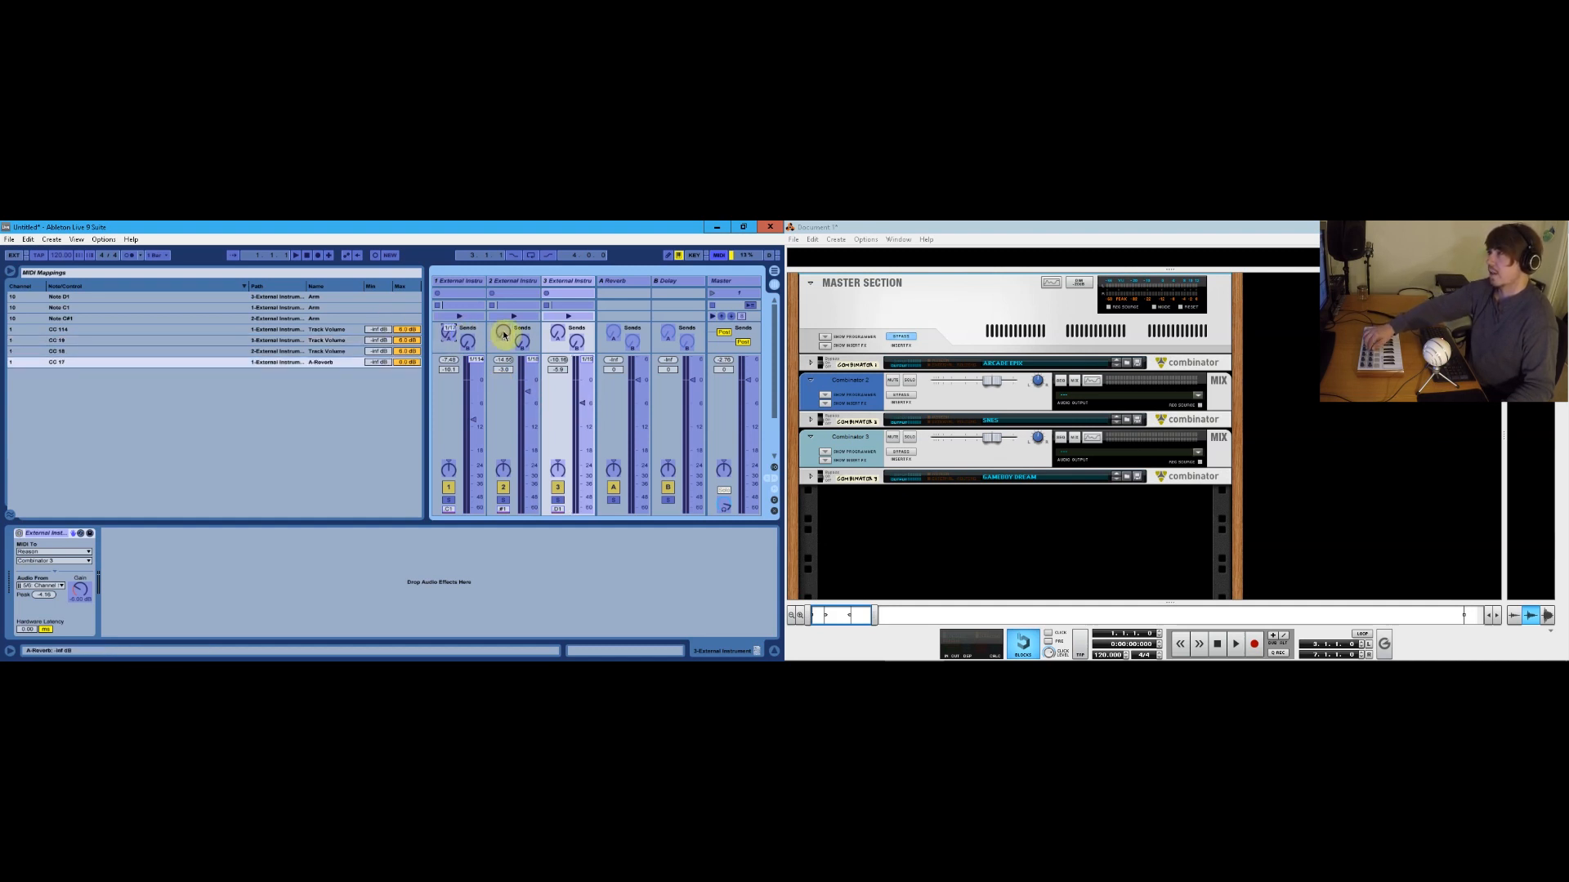
pyautogui.click(557, 333)
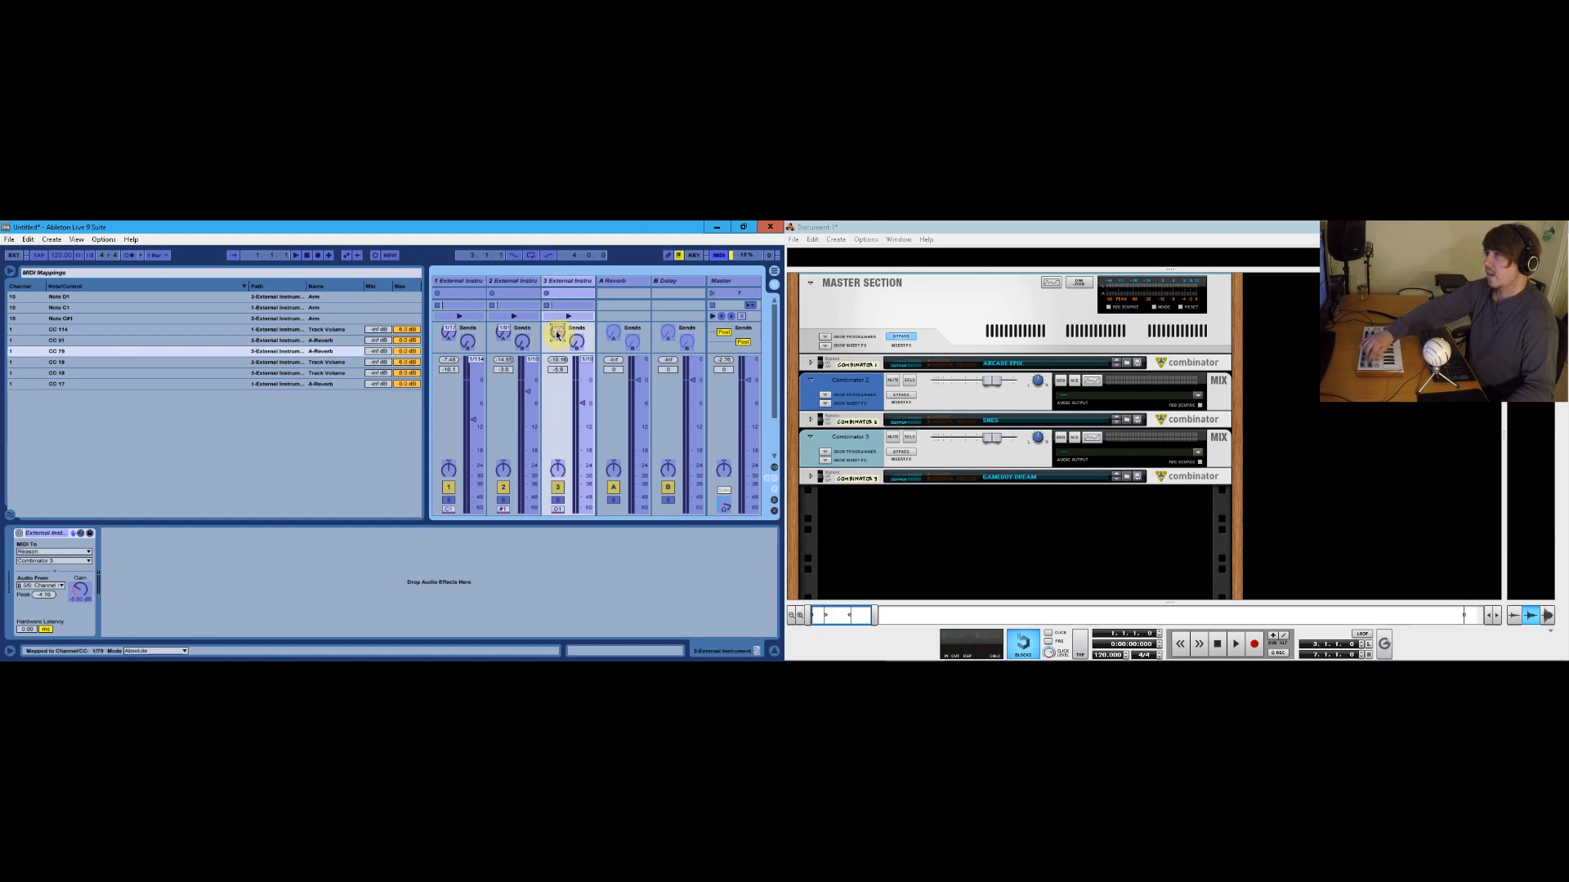
pyautogui.click(719, 255)
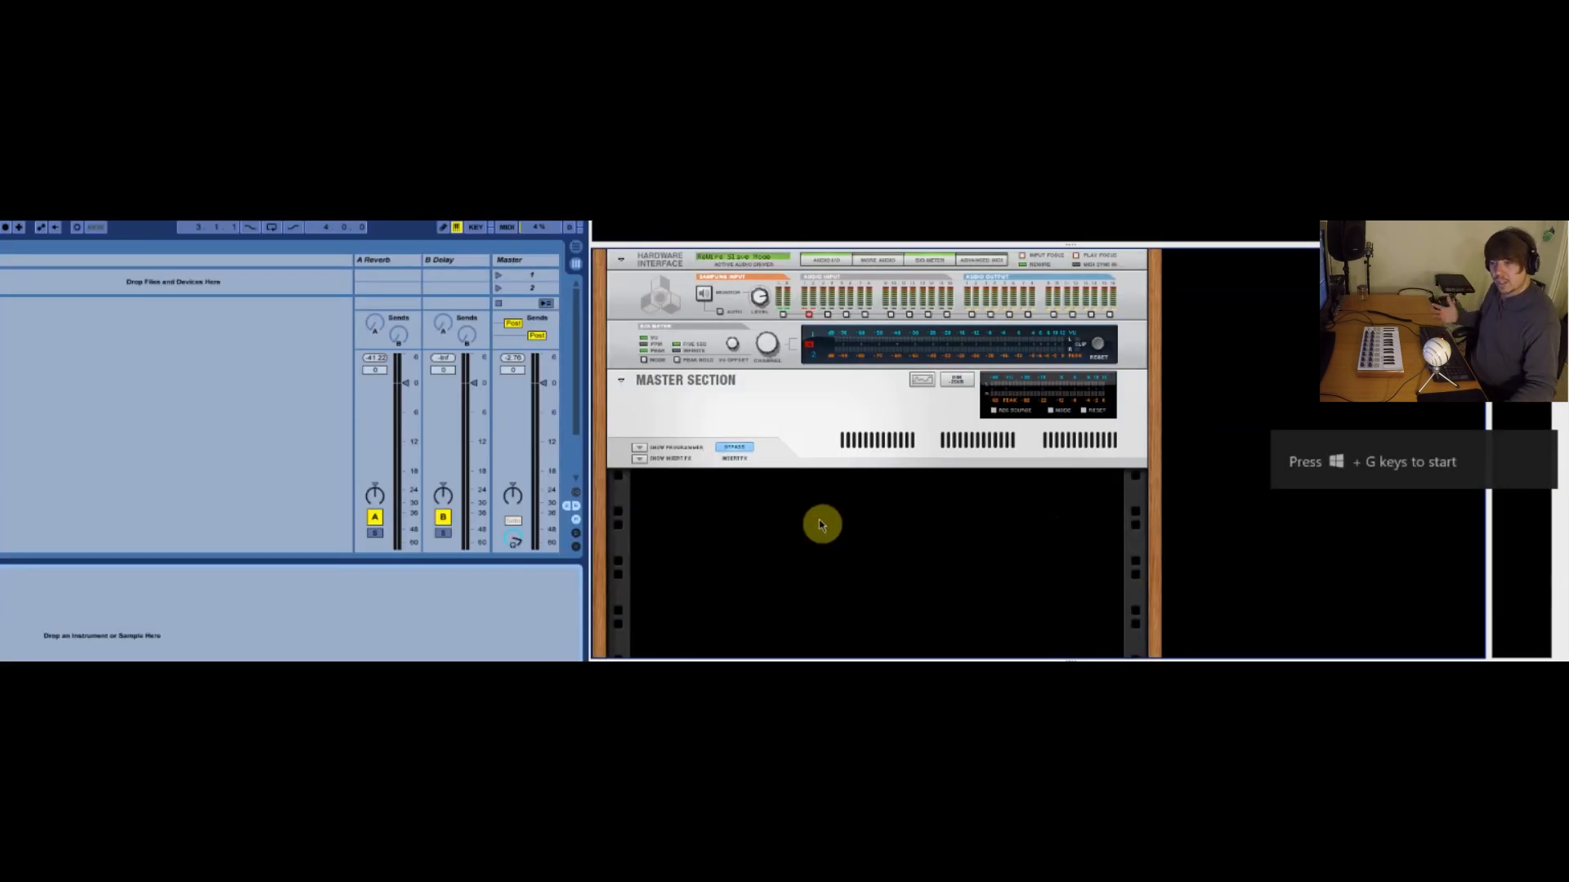
# Step: Create a Combinator in Reason's empty rack and add a Mixer 14:2 inside it
pyautogui.rightClick(817, 520)
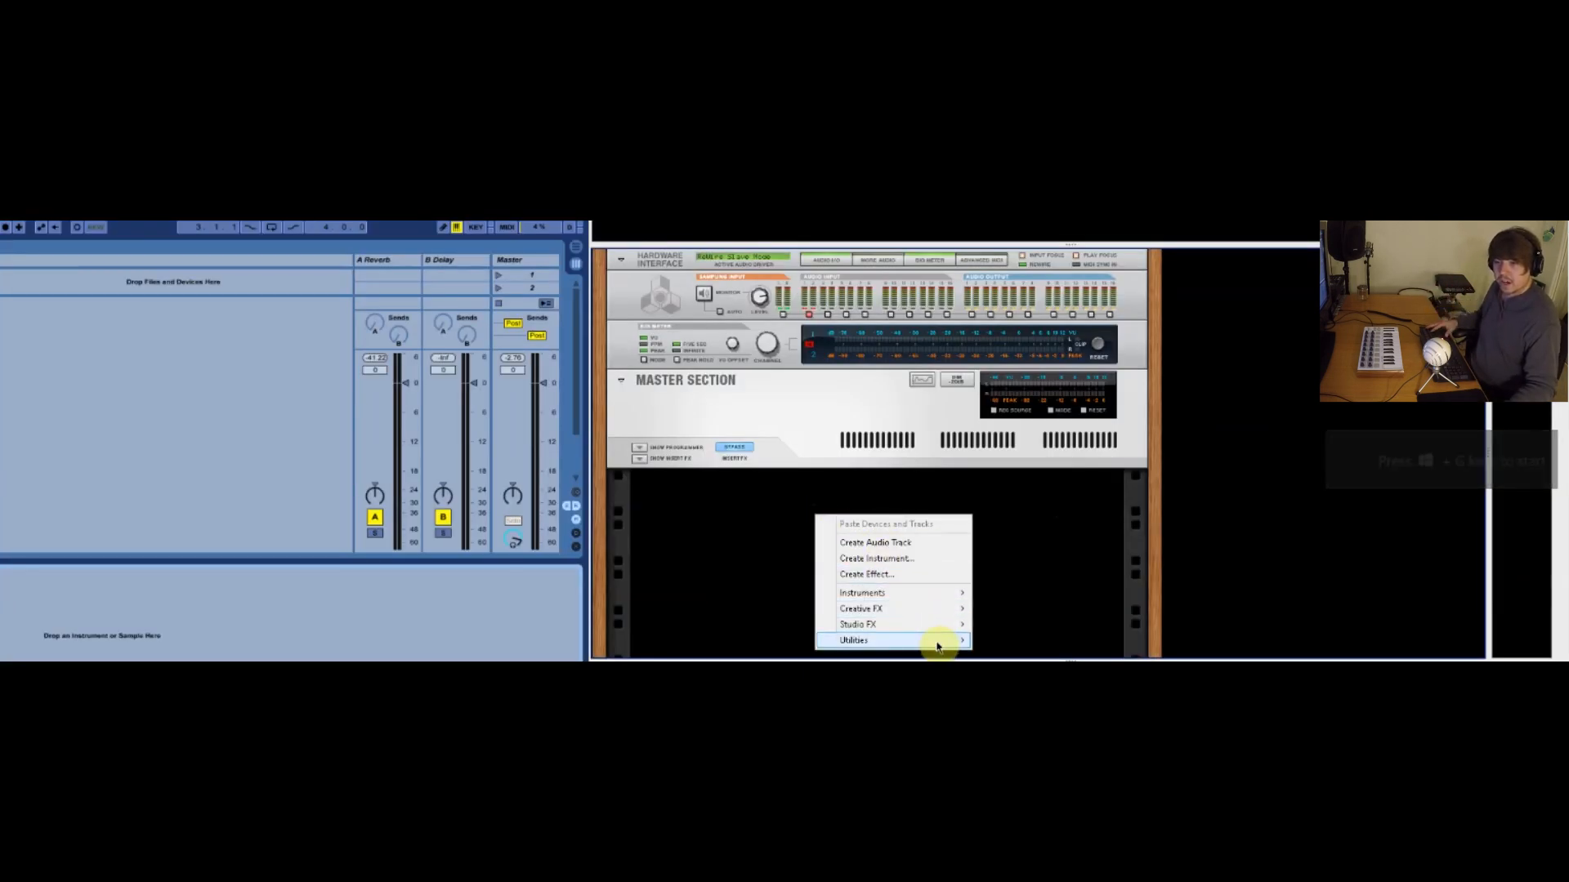
pyautogui.moveTo(937, 646)
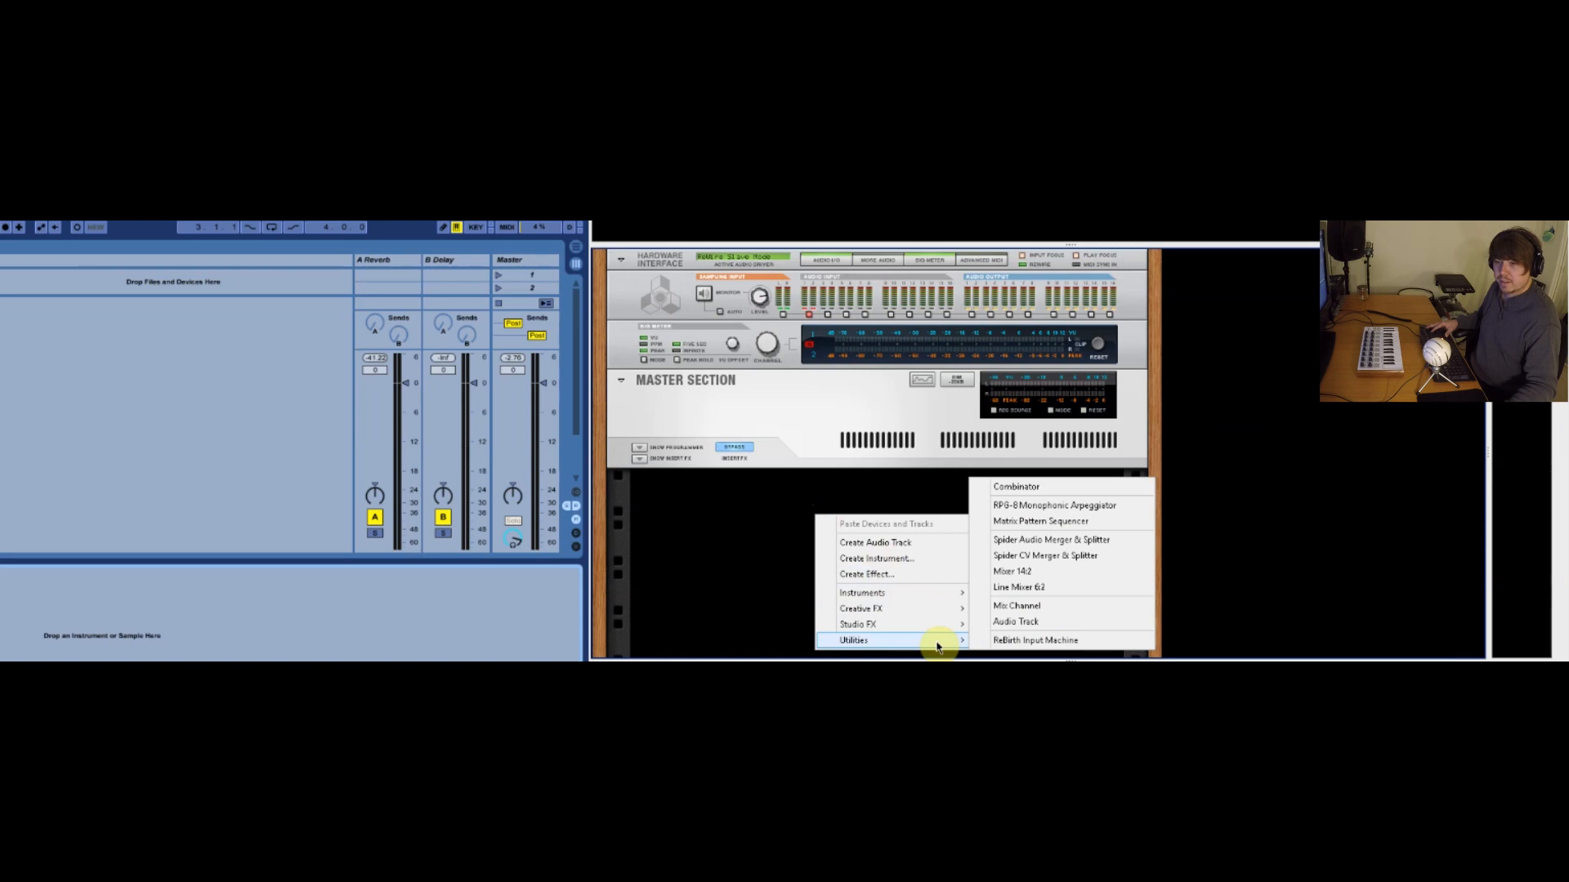
pyautogui.click(1026, 494)
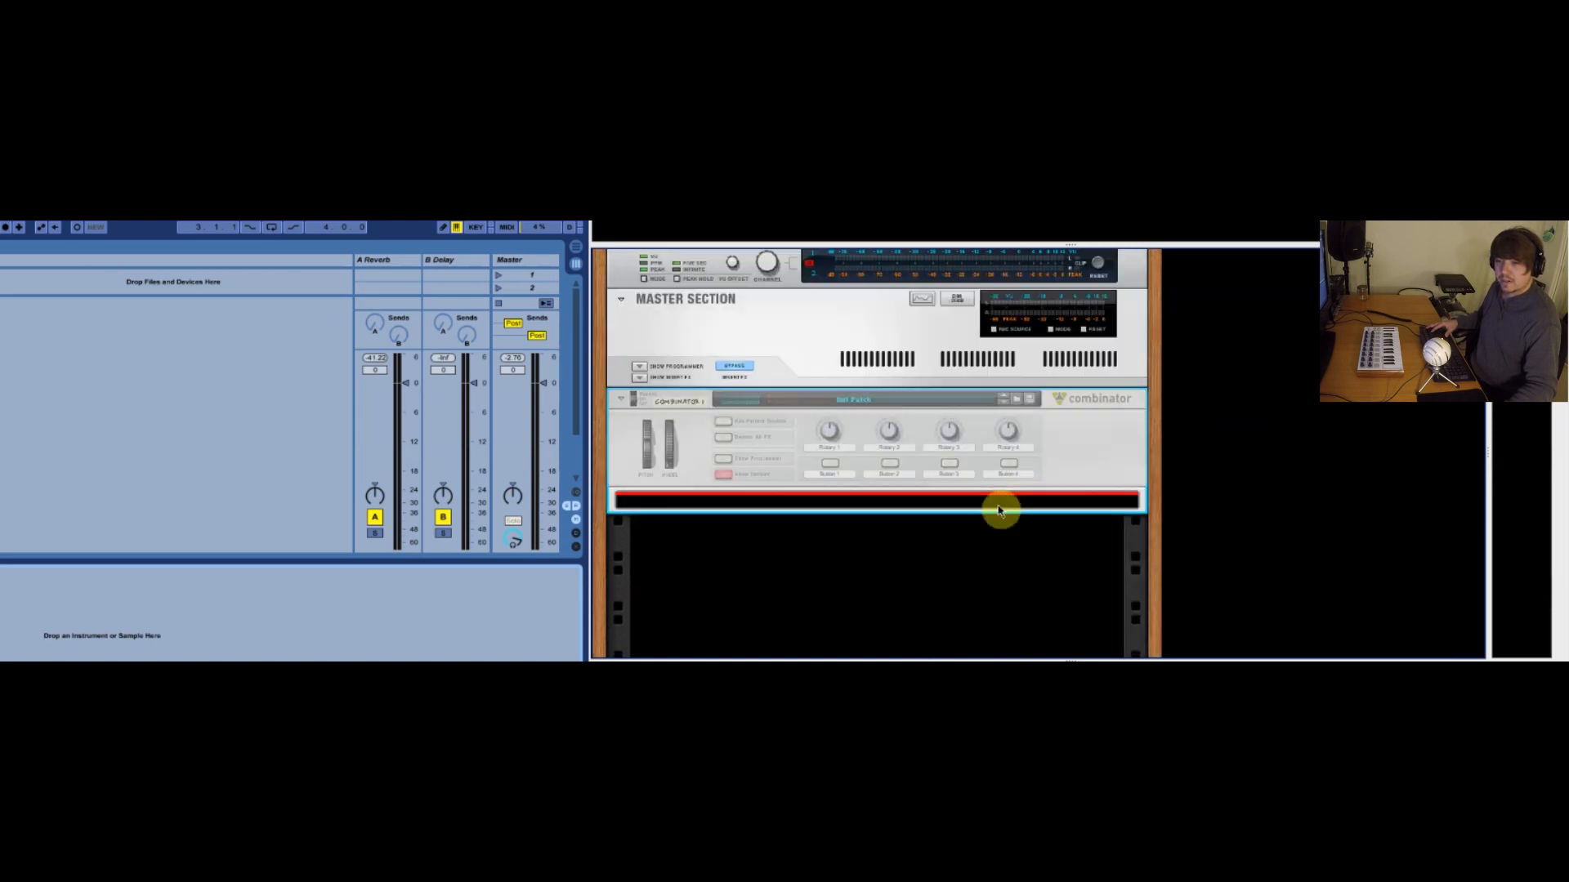
pyautogui.rightClick(938, 510)
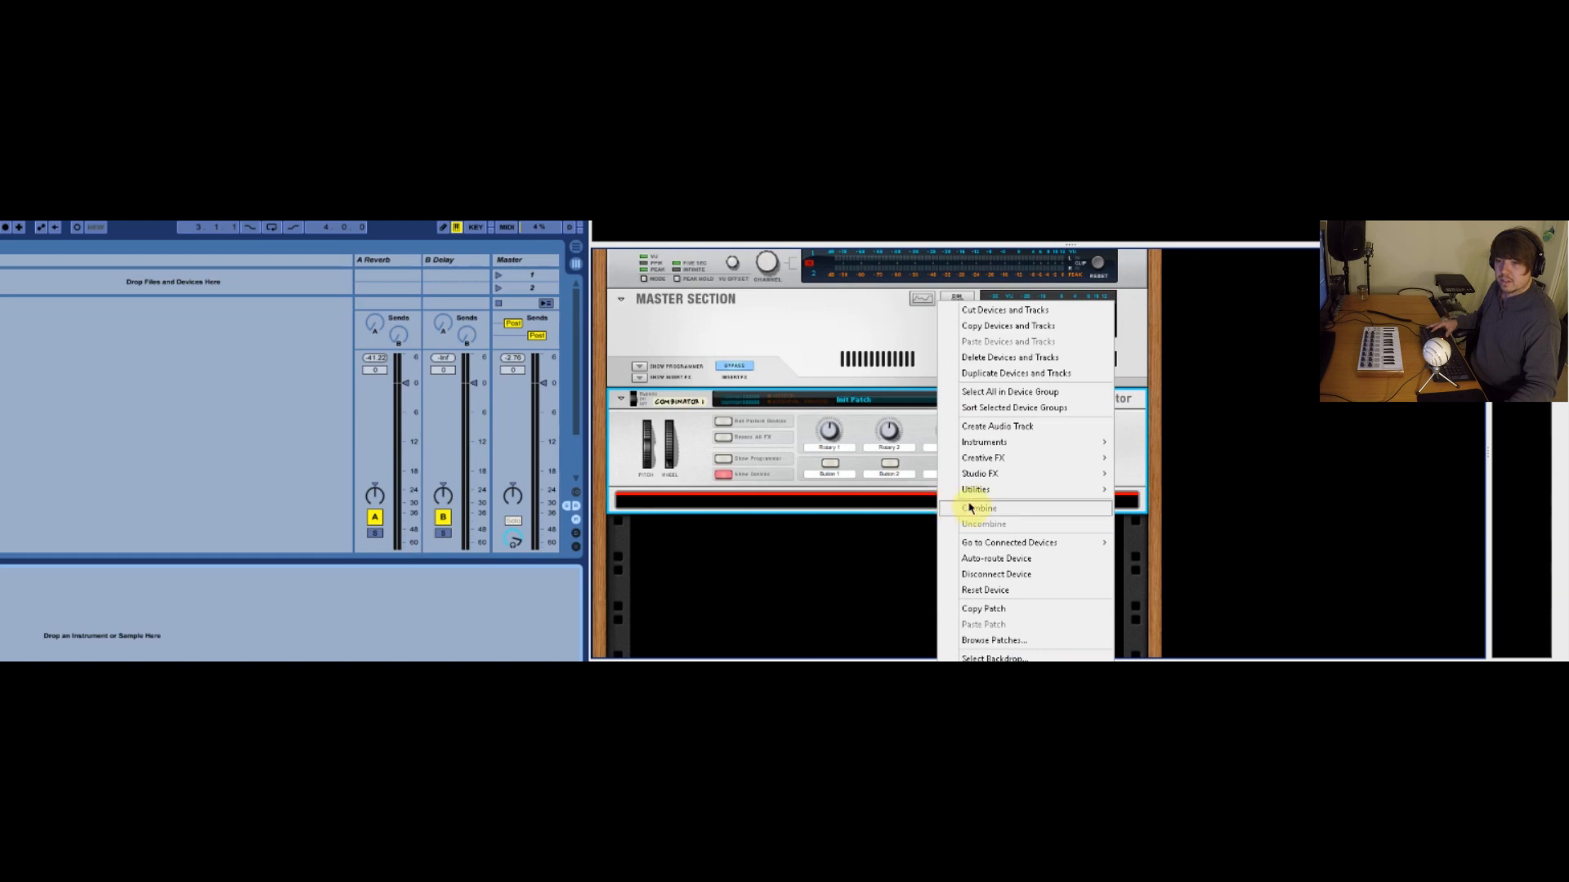
pyautogui.moveTo(1050, 489)
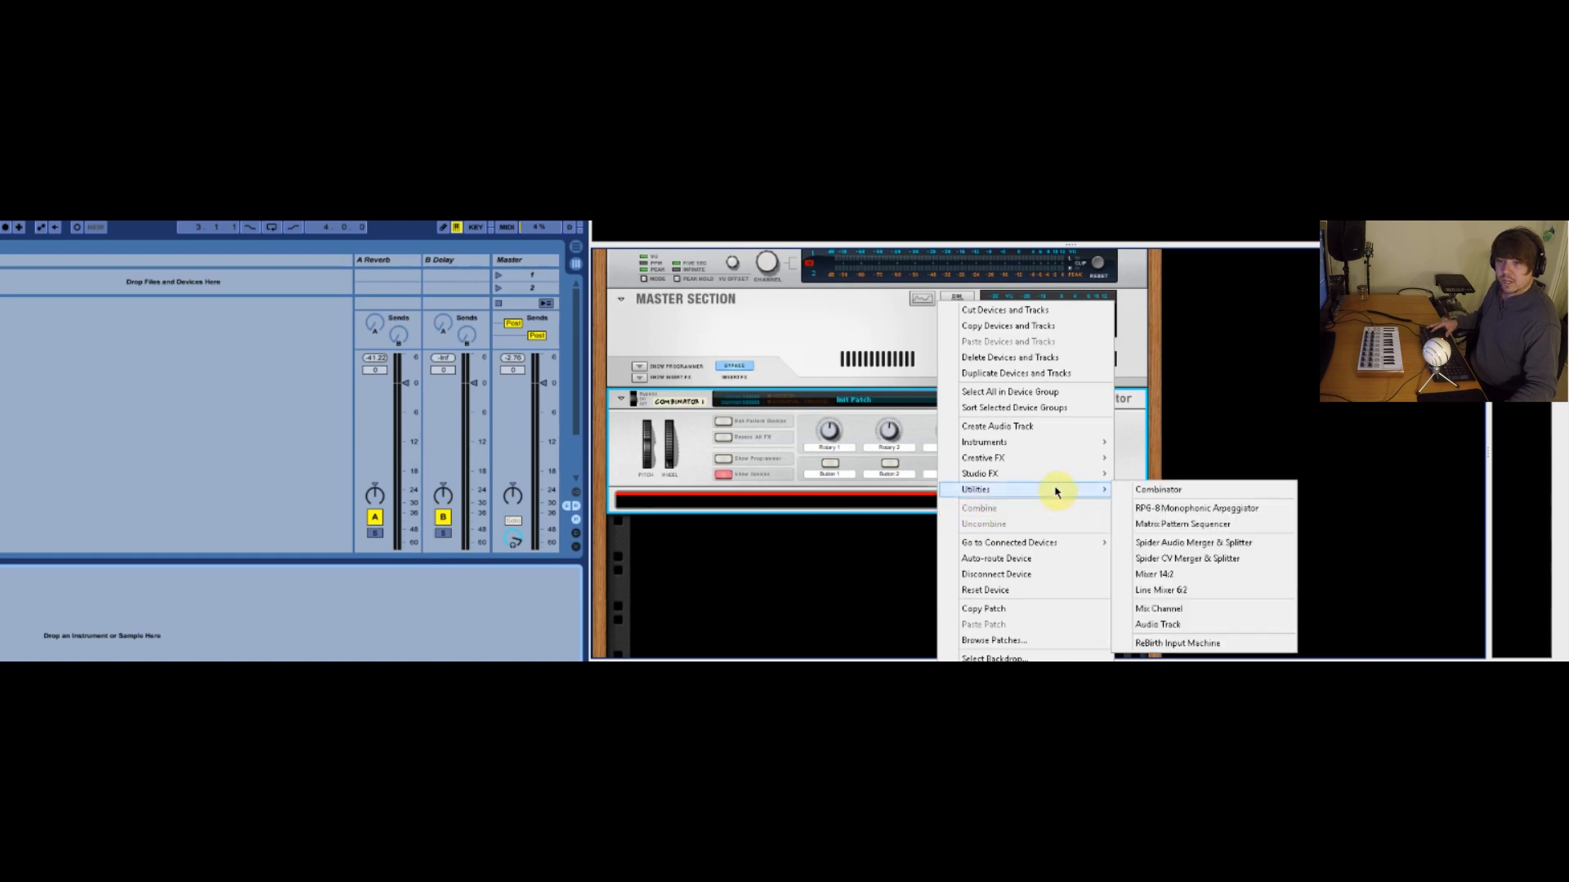
pyautogui.click(1190, 574)
# Step: Add two Thor Polysonic Synthesizers inside the Combinator, below the mixer
pyautogui.scroll(-2, 974, 567)
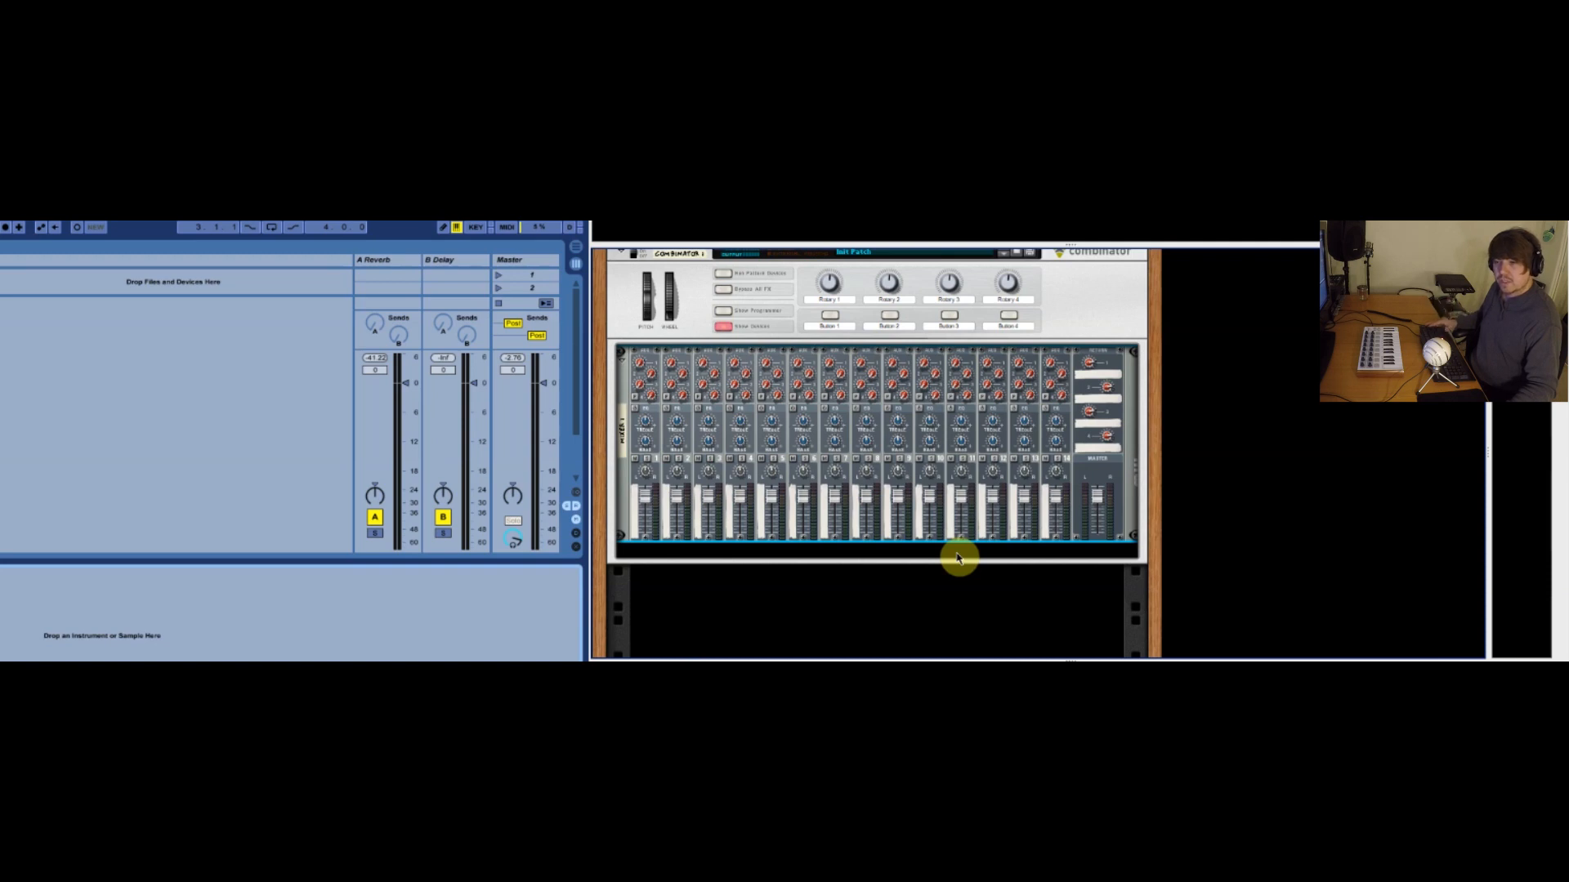
pyautogui.rightClick(959, 559)
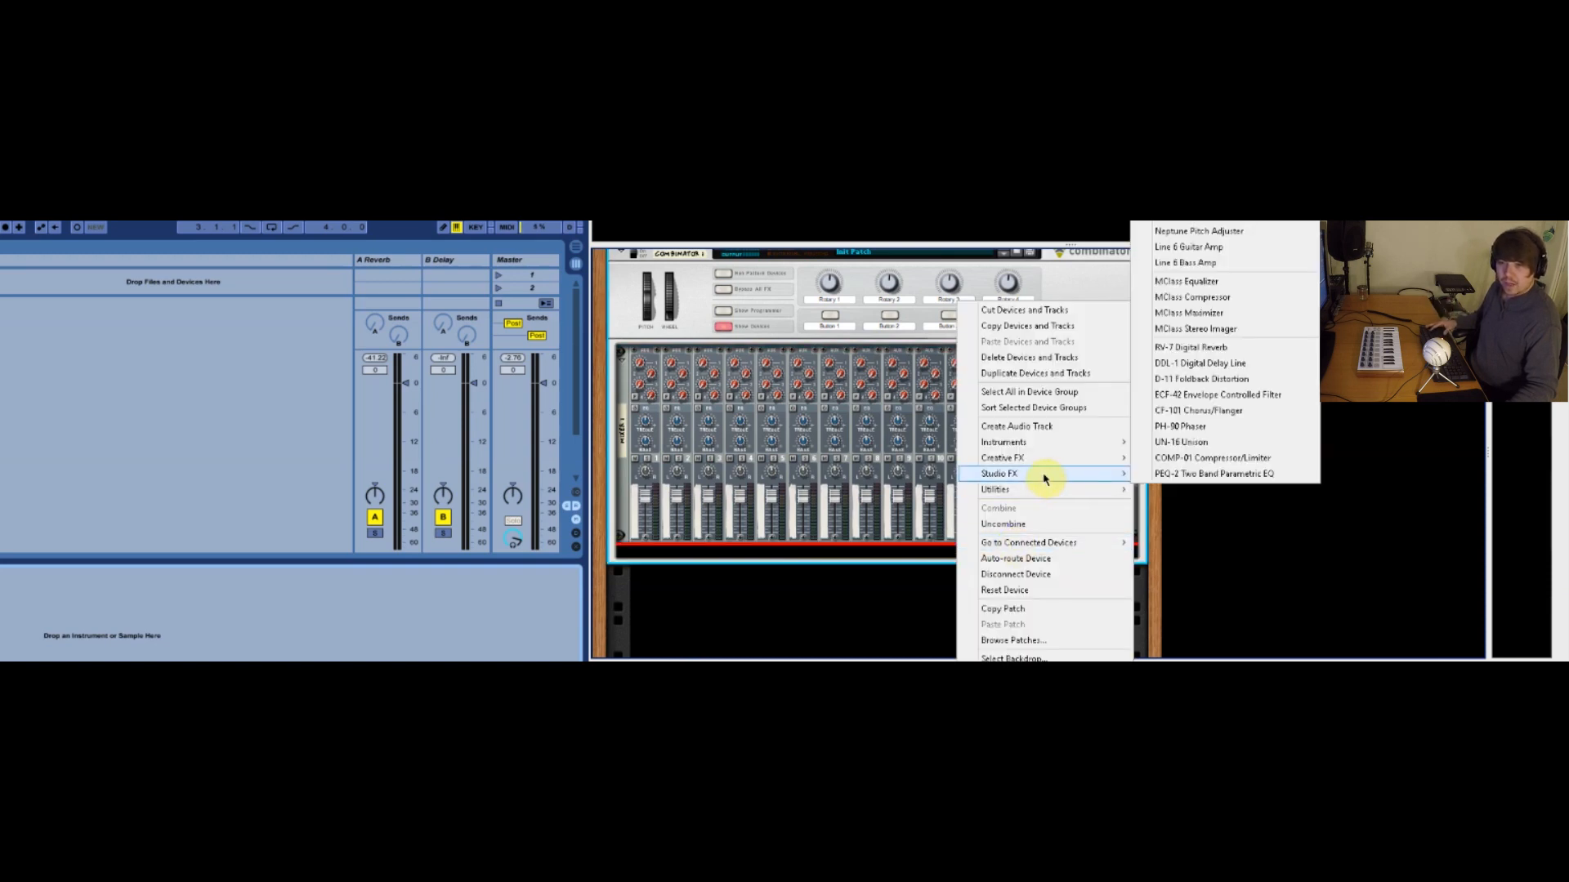
pyautogui.moveTo(1065, 448)
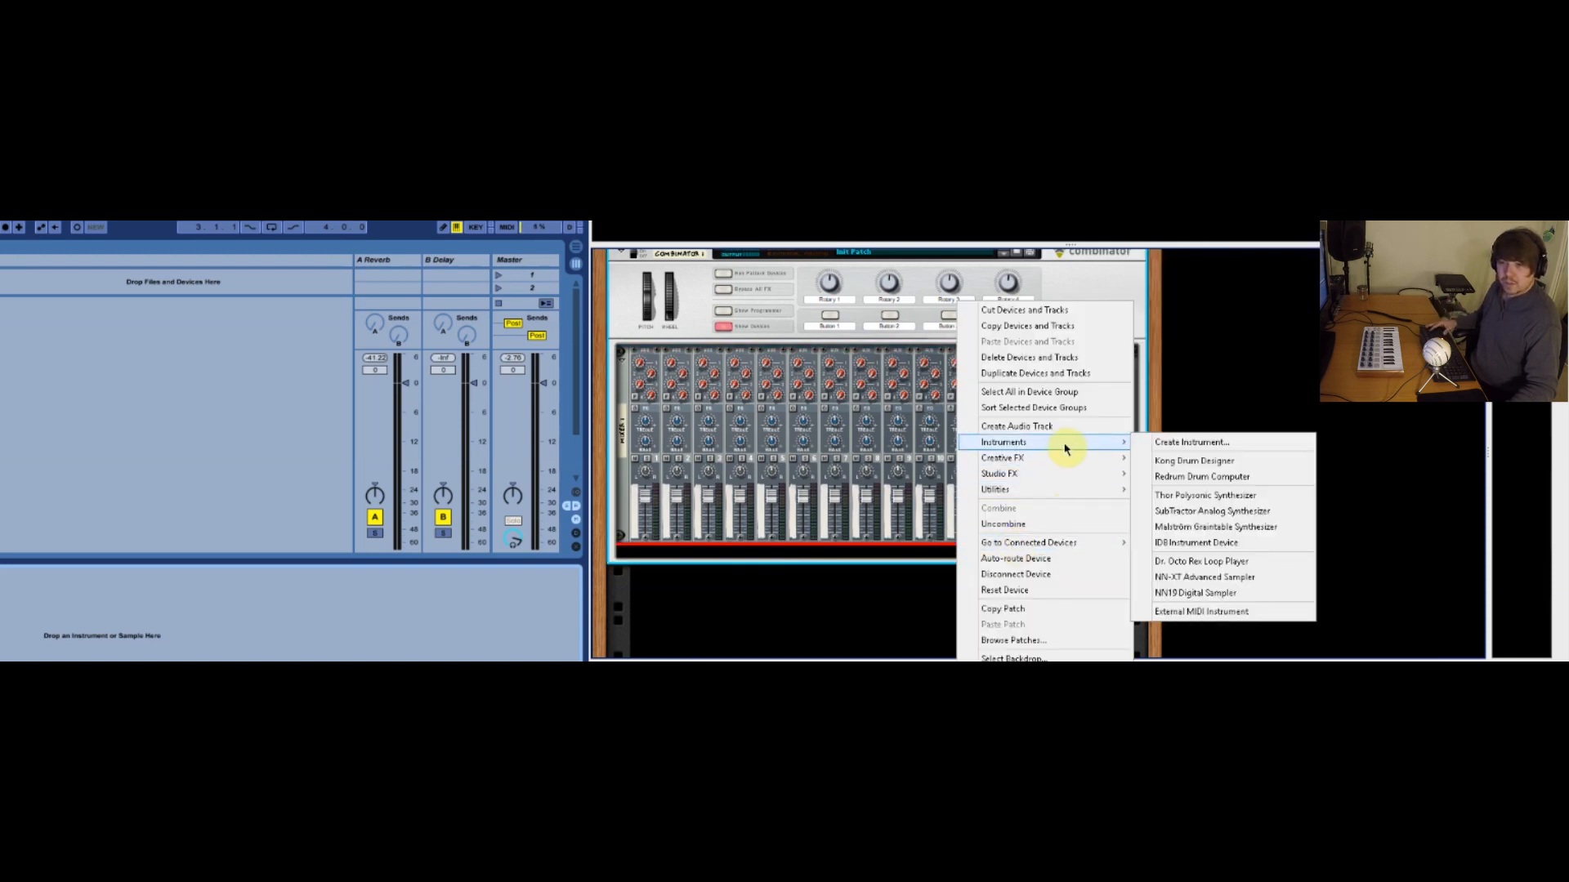
pyautogui.click(1239, 495)
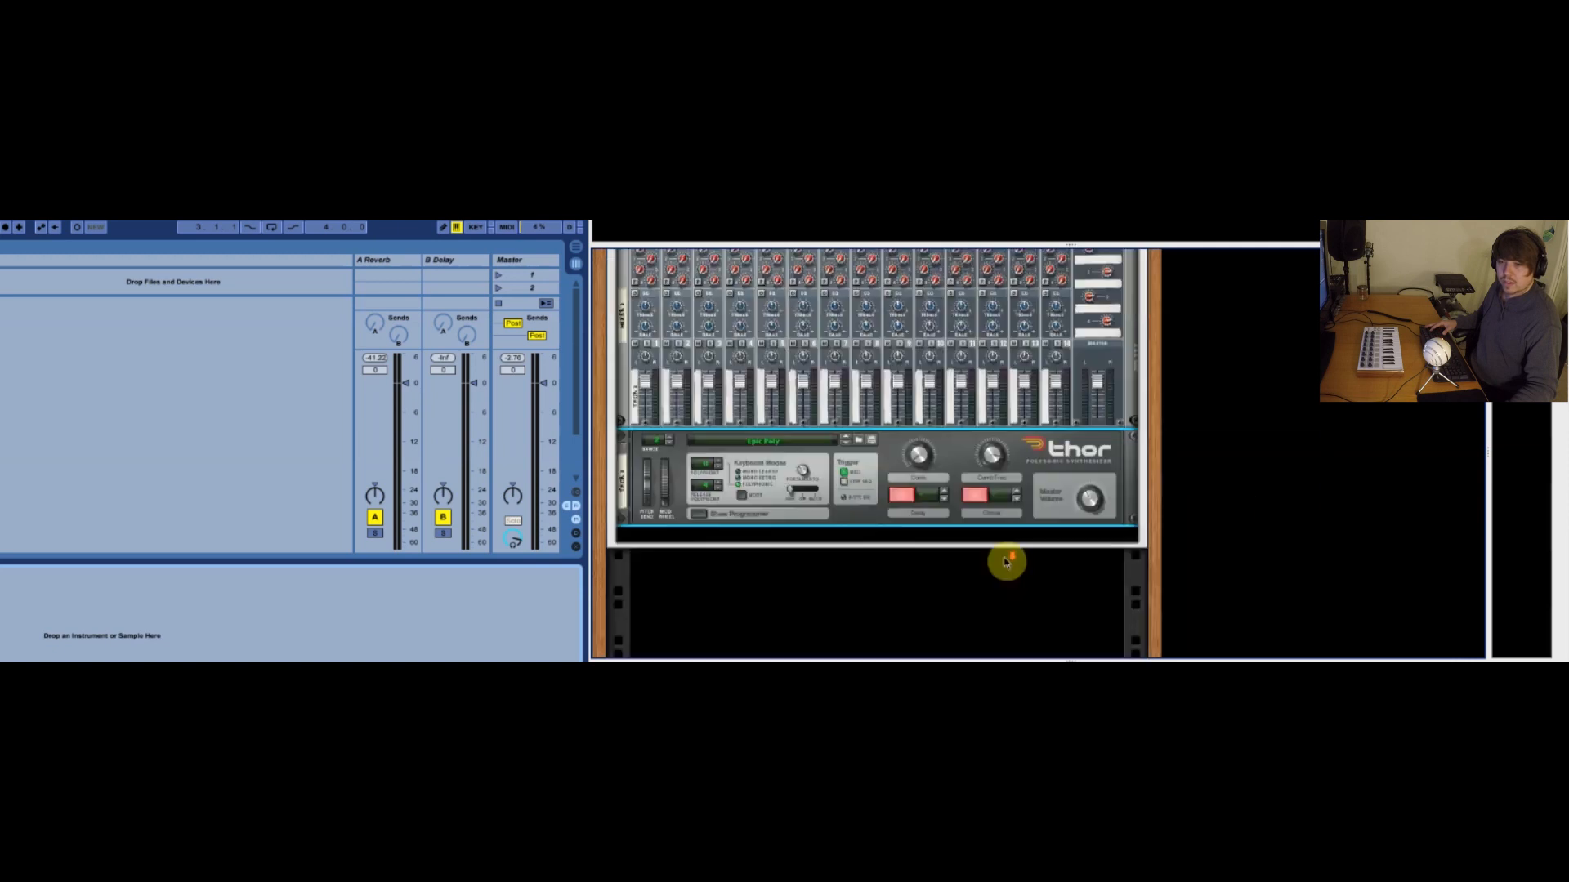
pyautogui.rightClick(878, 536)
pyautogui.moveTo(978, 447)
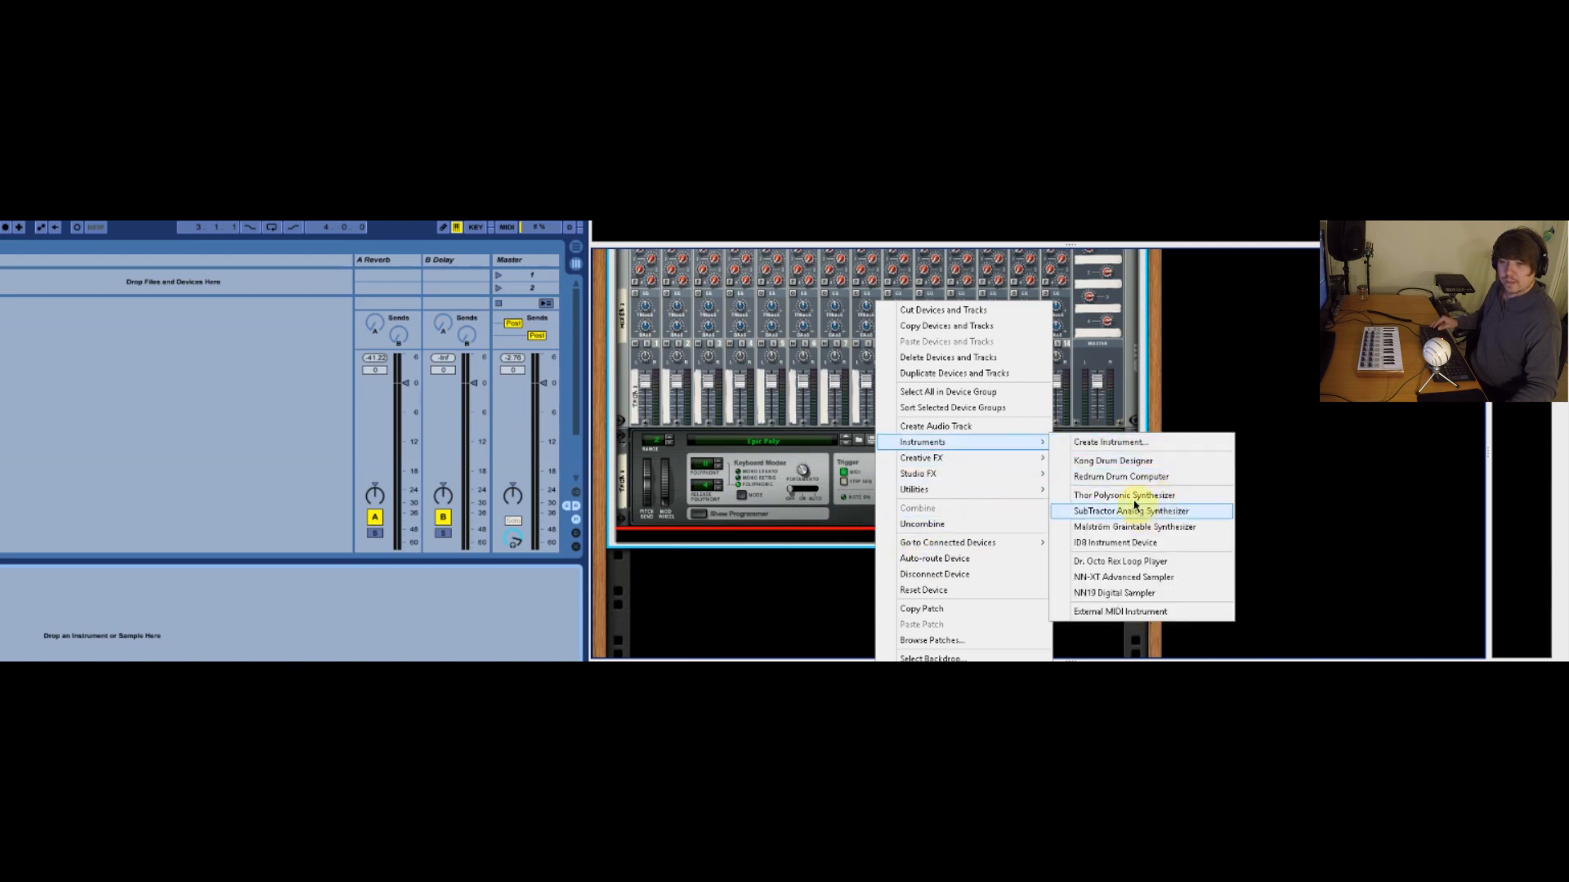
pyautogui.click(1128, 495)
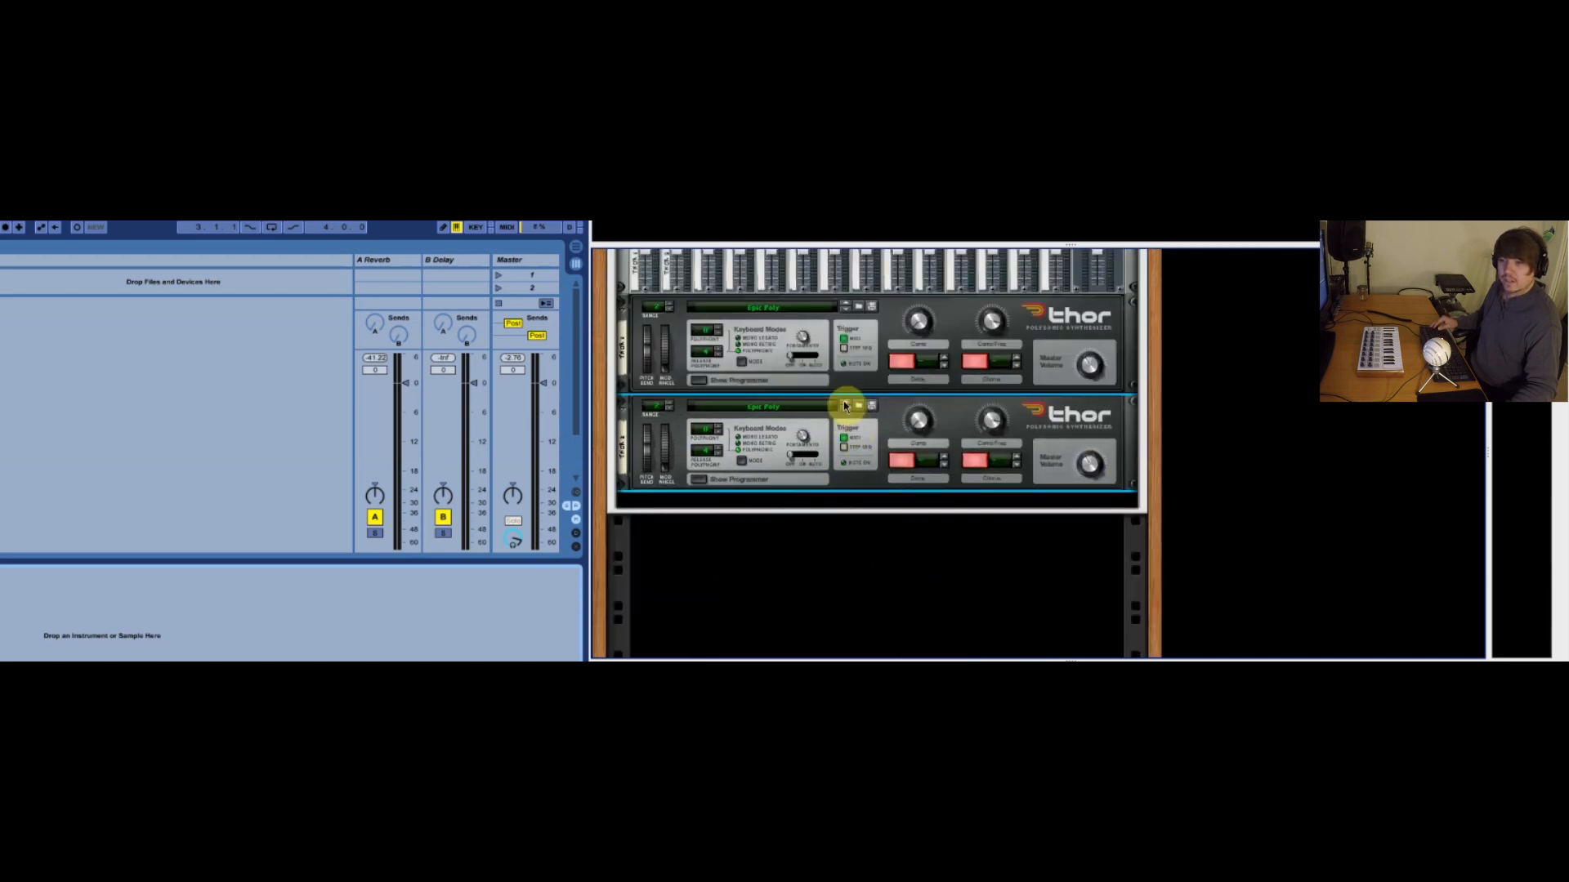
# Step: Switch the second Thor to the next patch and add a third Thor Polysonic Synthesizer below it with the Underwater Asgard Pad patch
pyautogui.click(845, 406)
pyautogui.rightClick(899, 497)
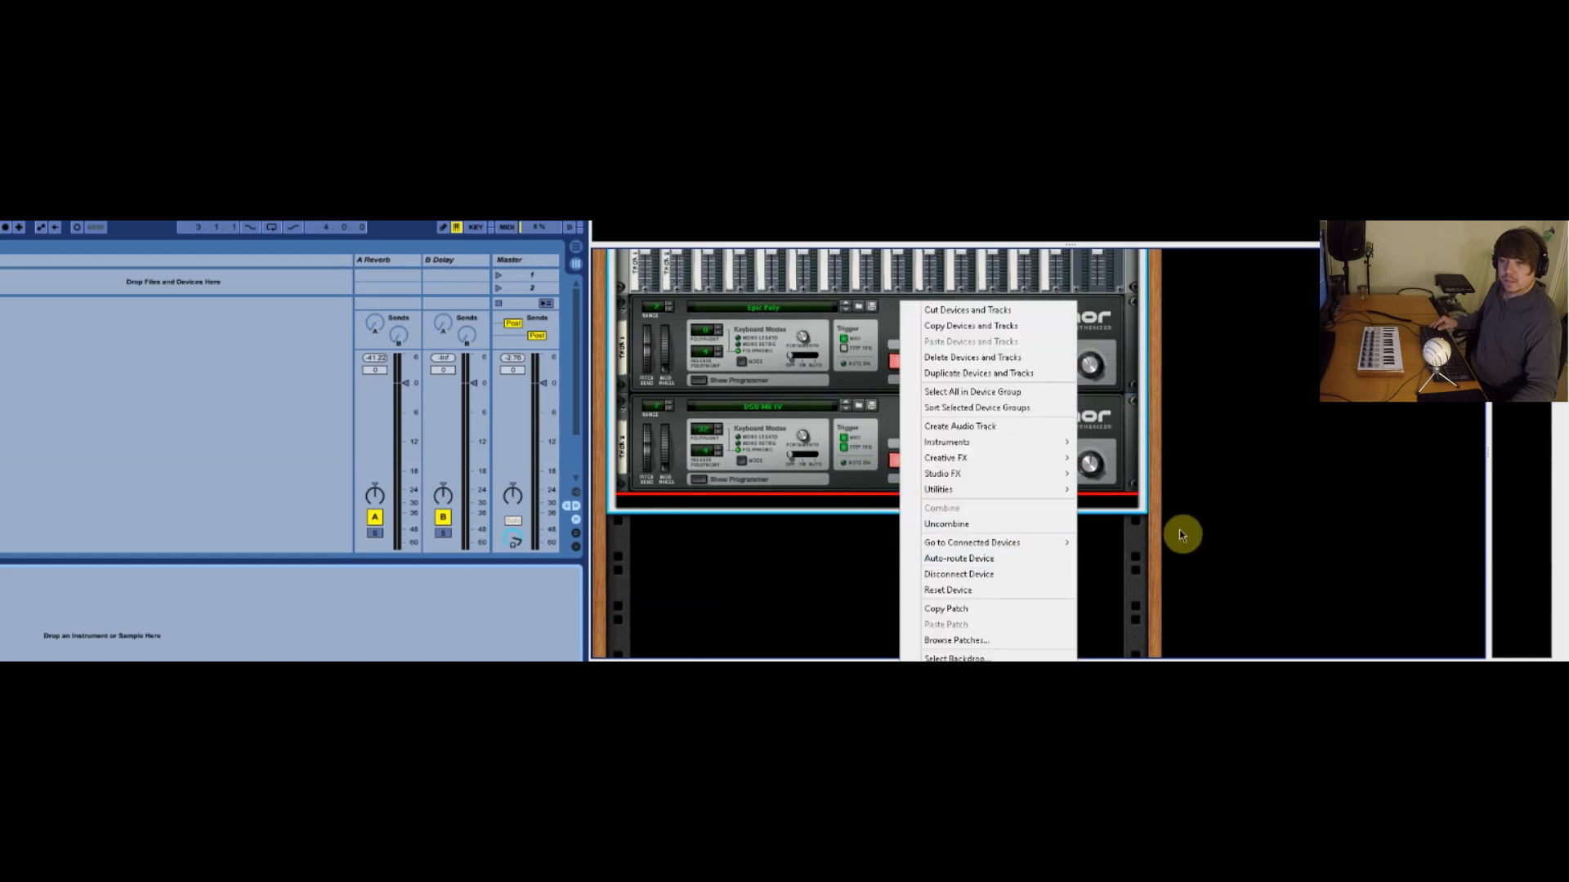
pyautogui.moveTo(1059, 450)
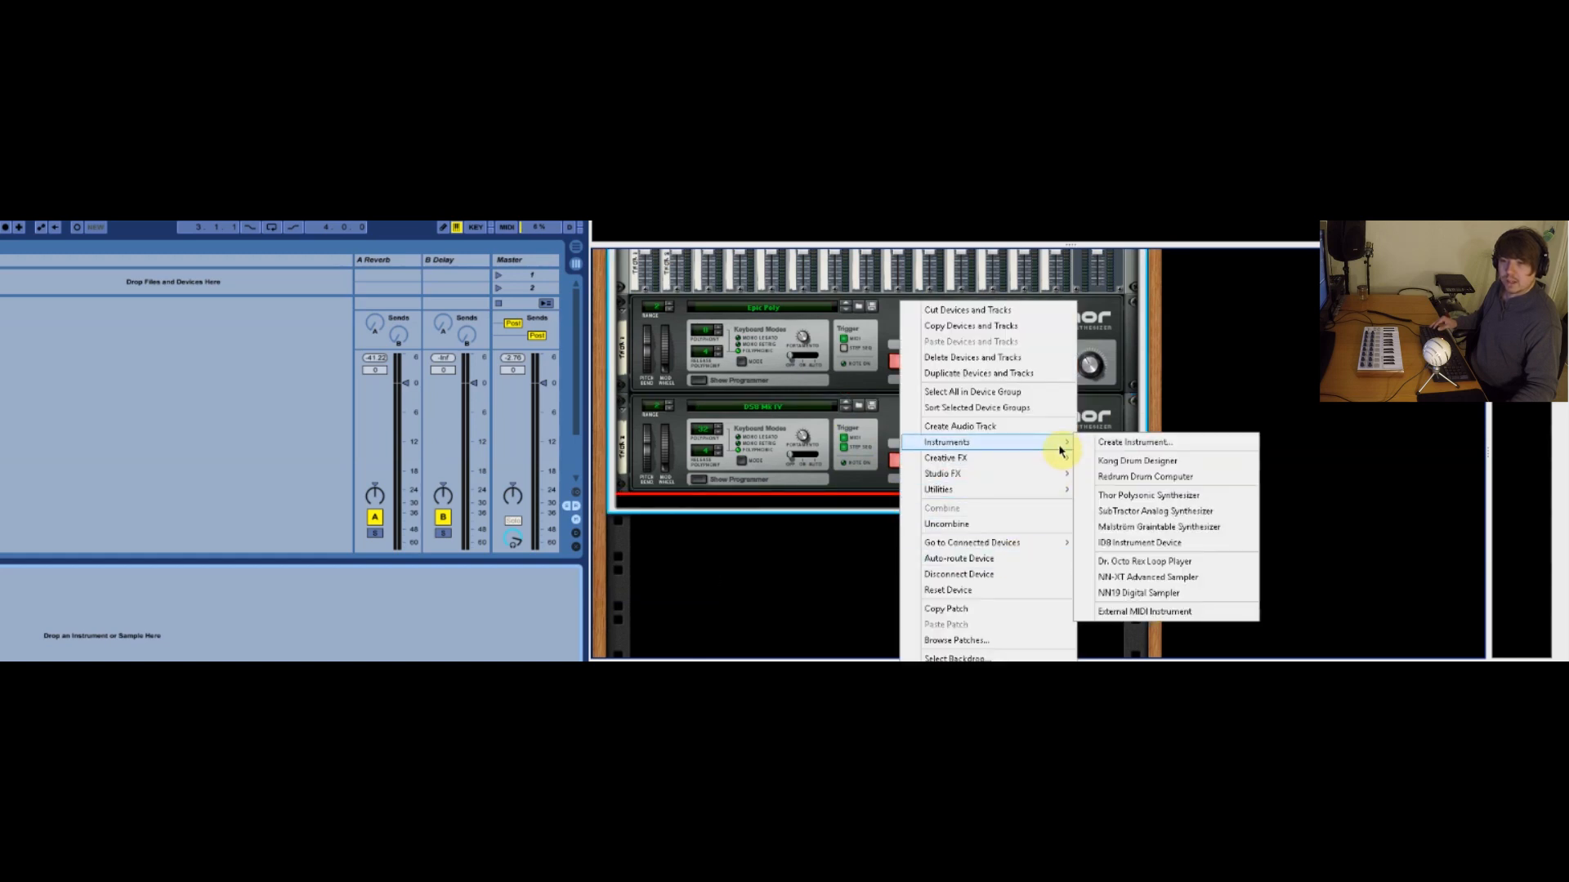
pyautogui.click(1136, 495)
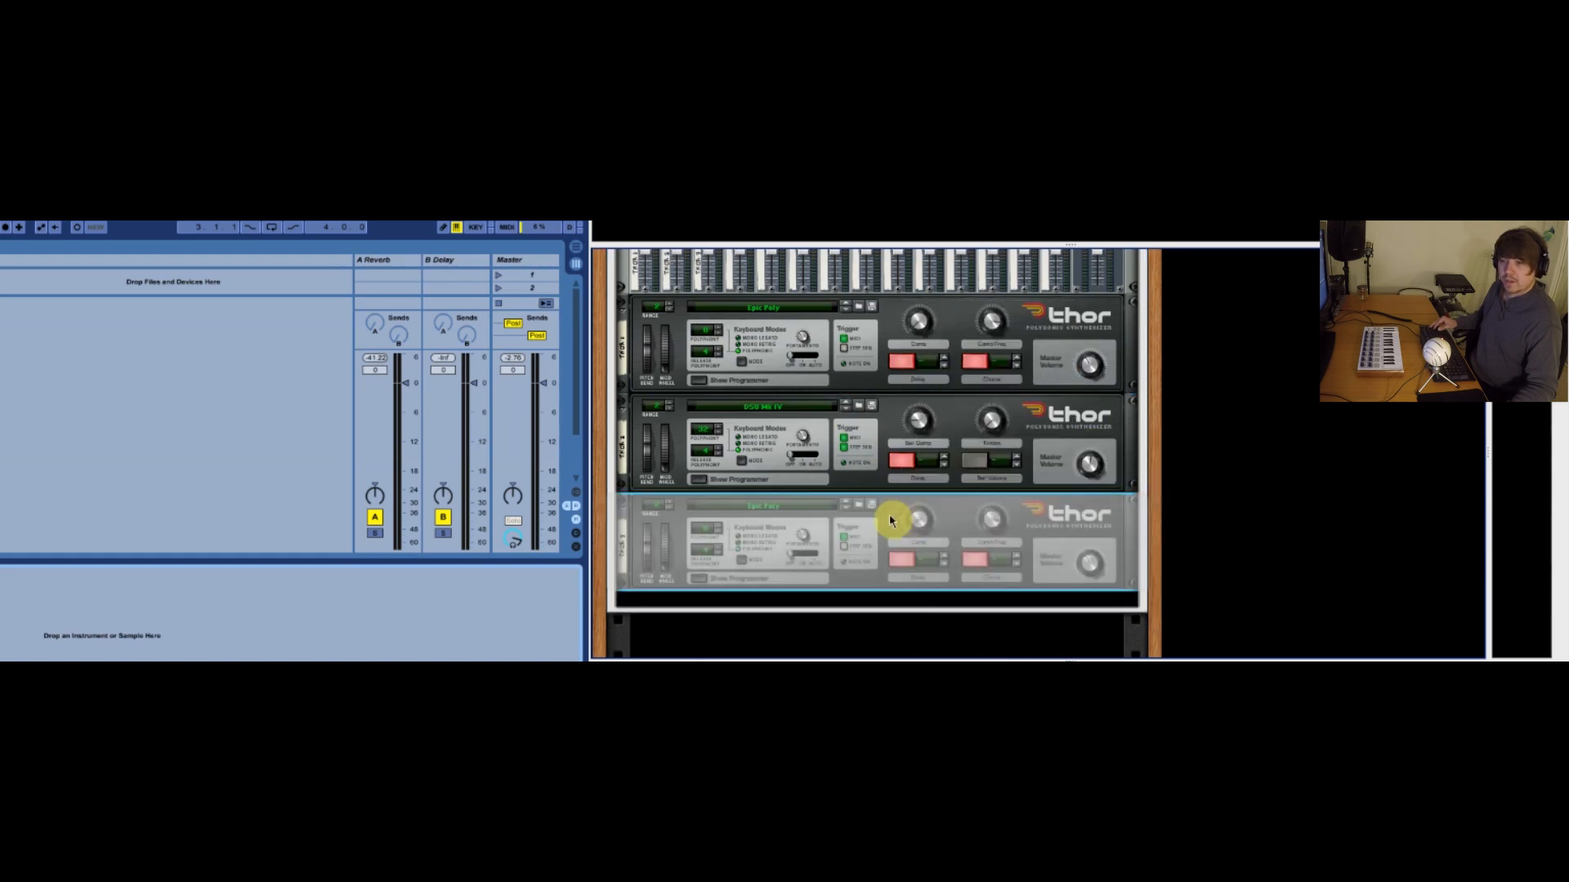
pyautogui.click(846, 507)
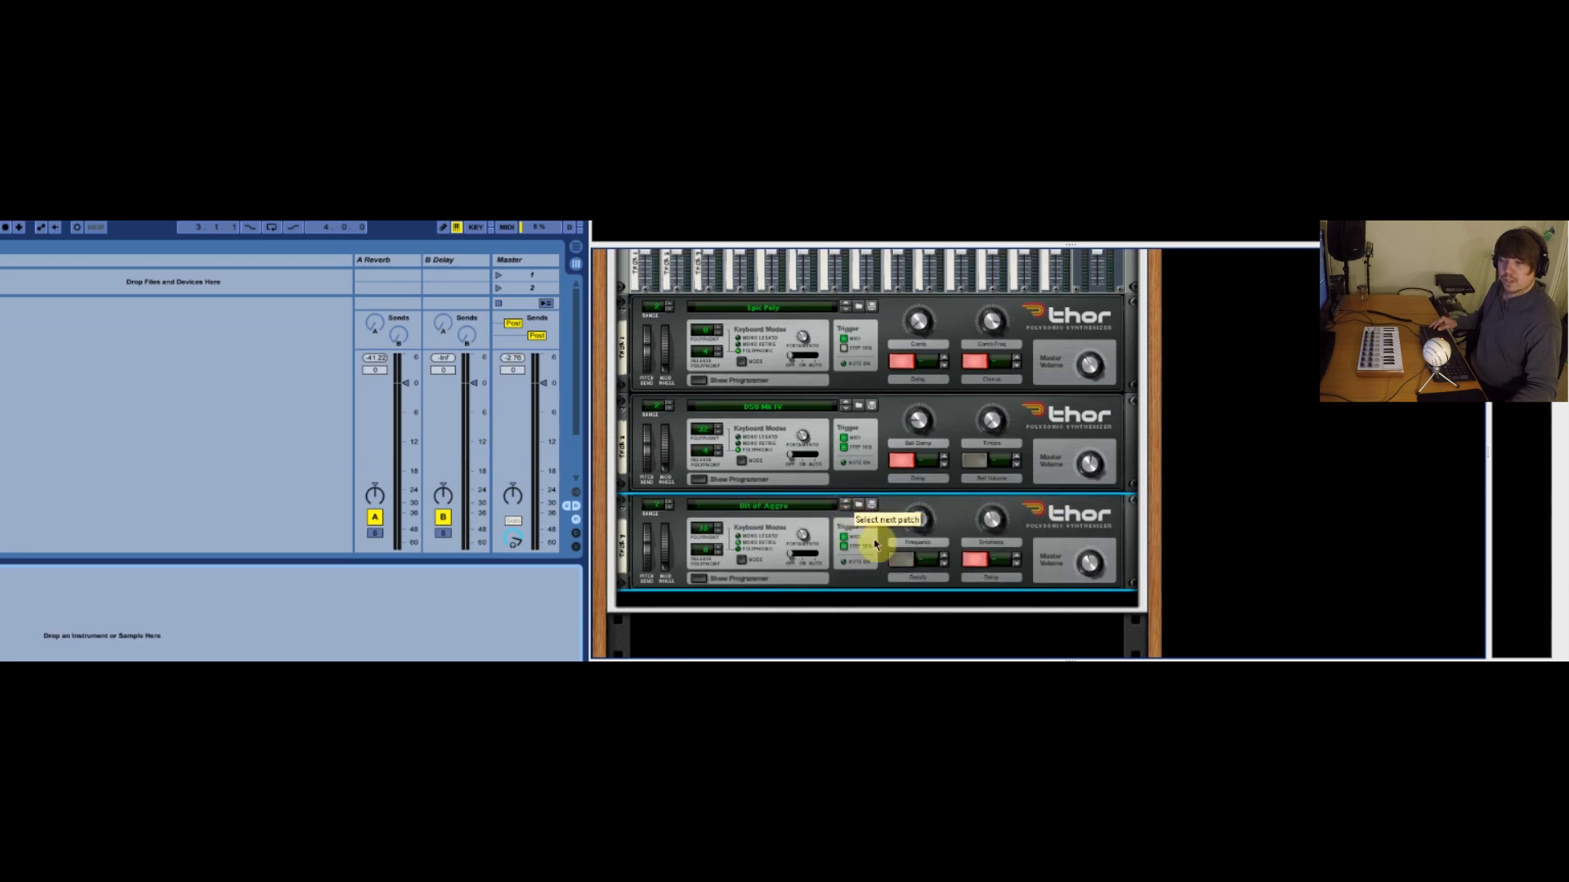
pyautogui.click(847, 505)
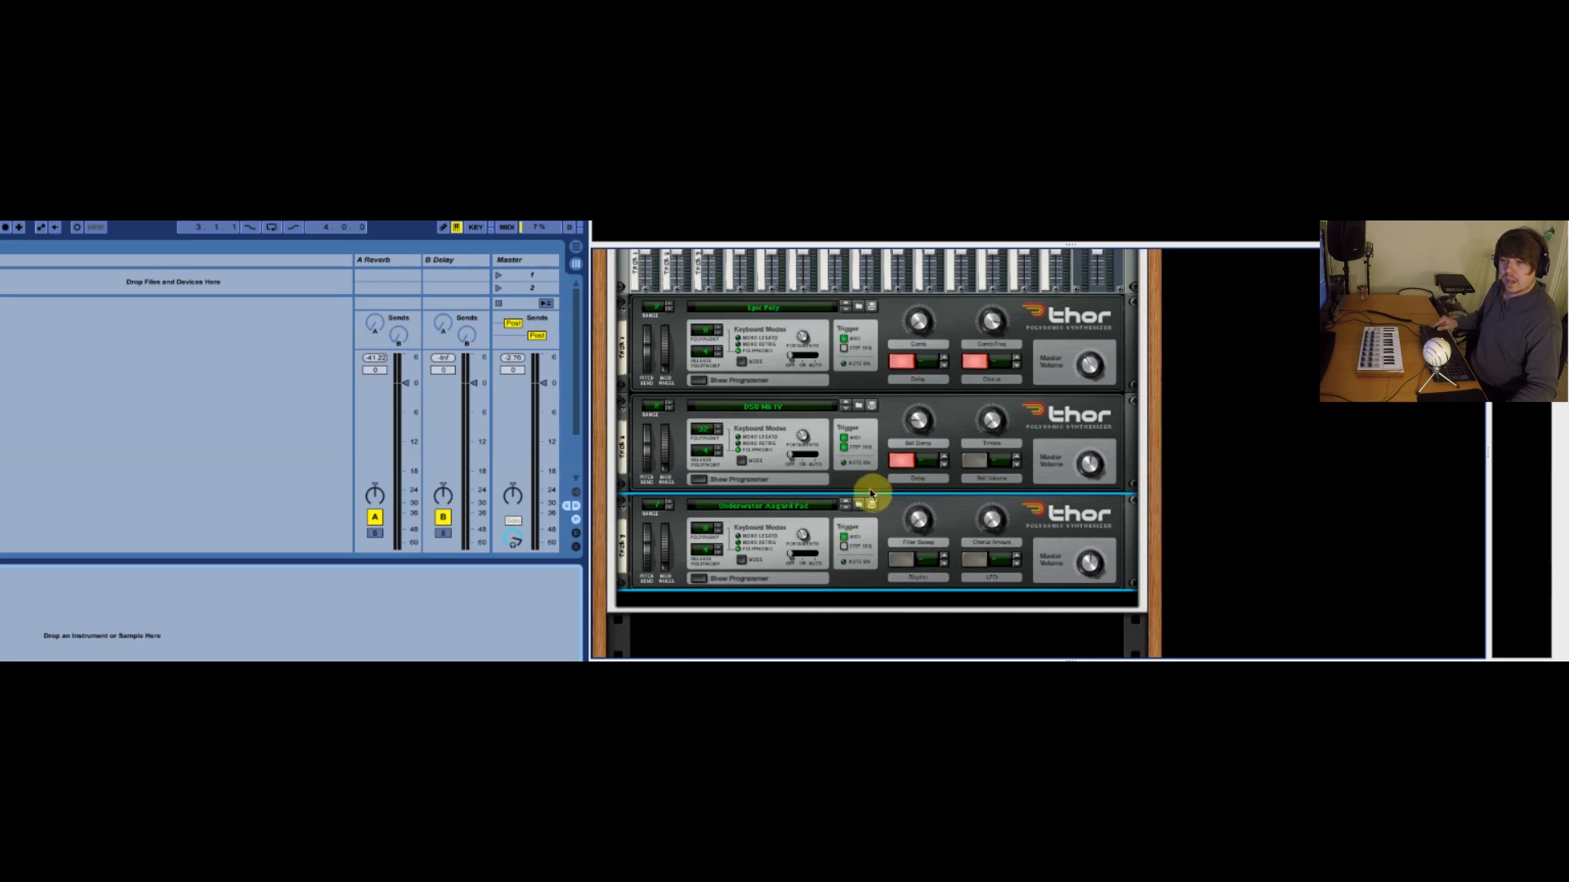
# Step: Inspect the cabling between the three Thors, the mixer and the Combinator at the back of the rack
pyautogui.scroll(3, 870, 490)
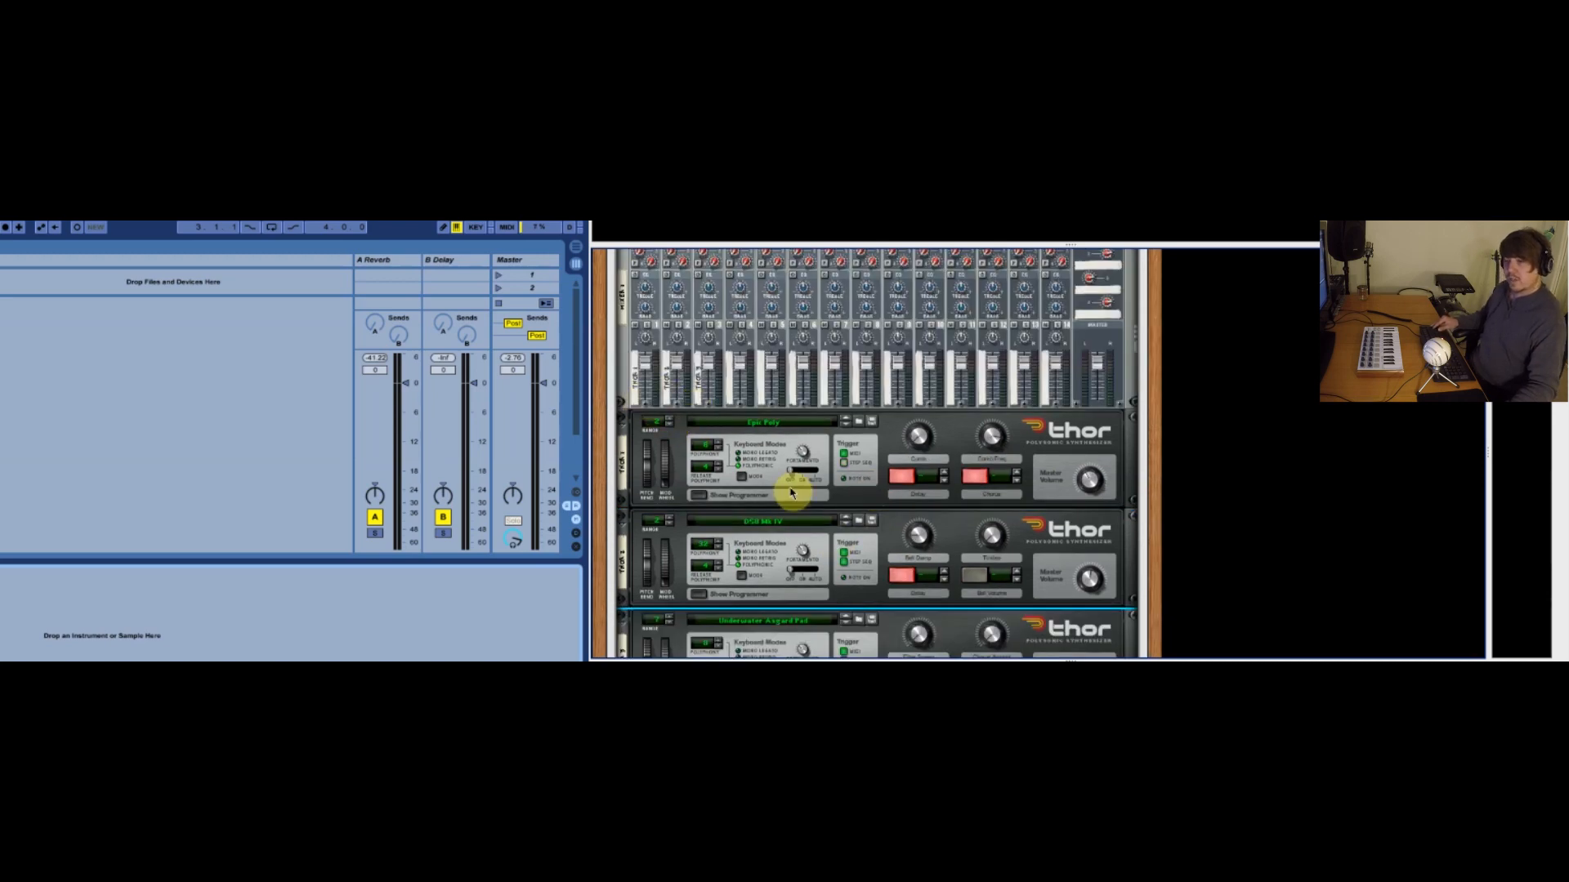
pyautogui.press('Tab')
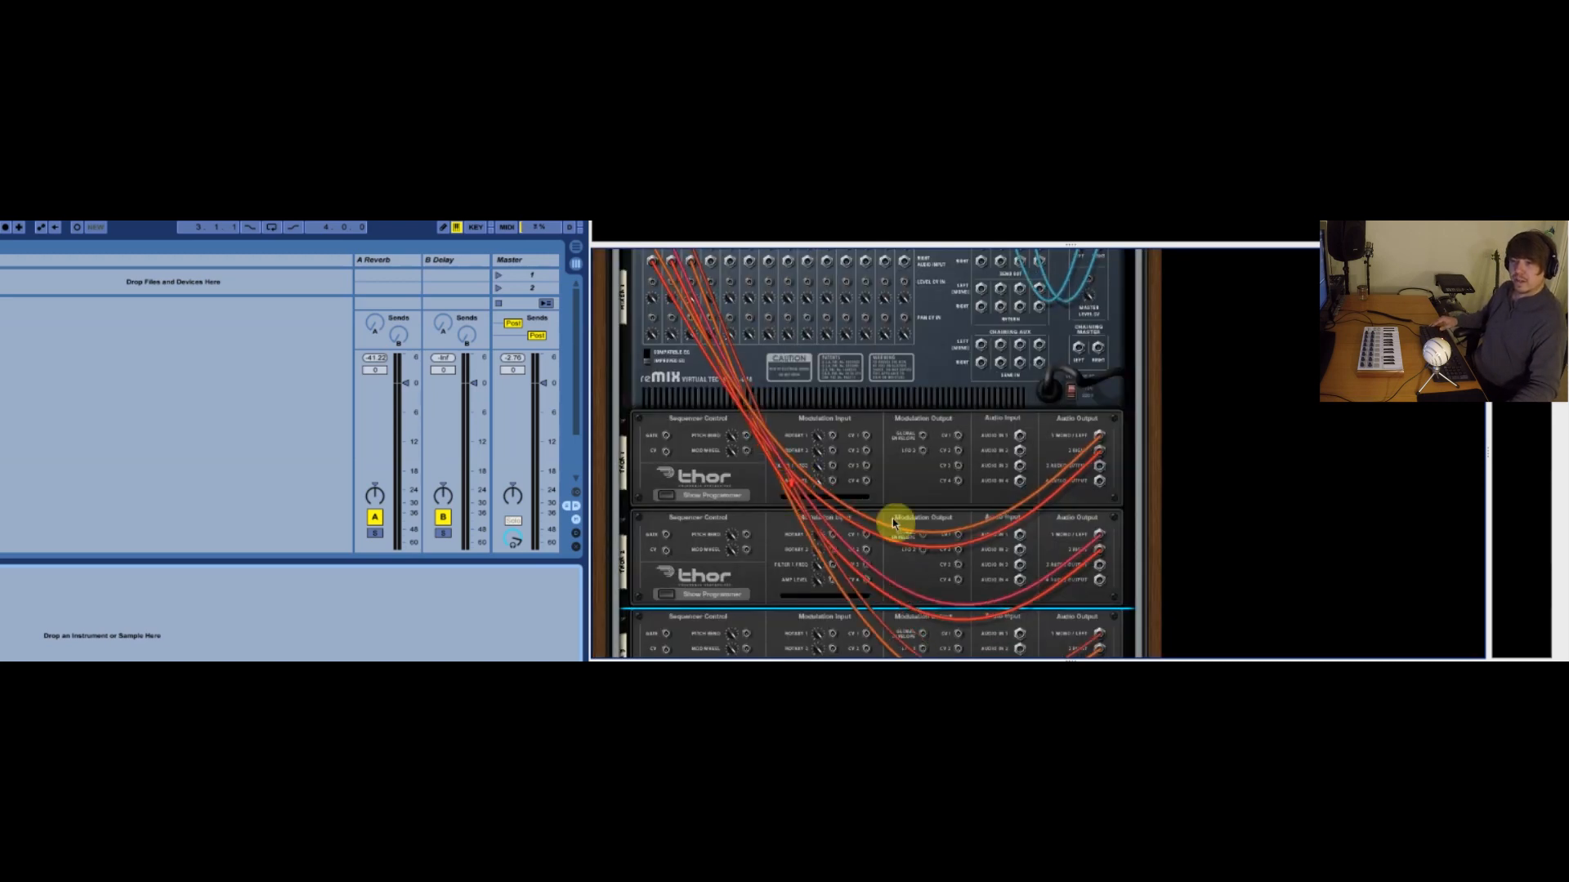
pyautogui.scroll(3, 761, 493)
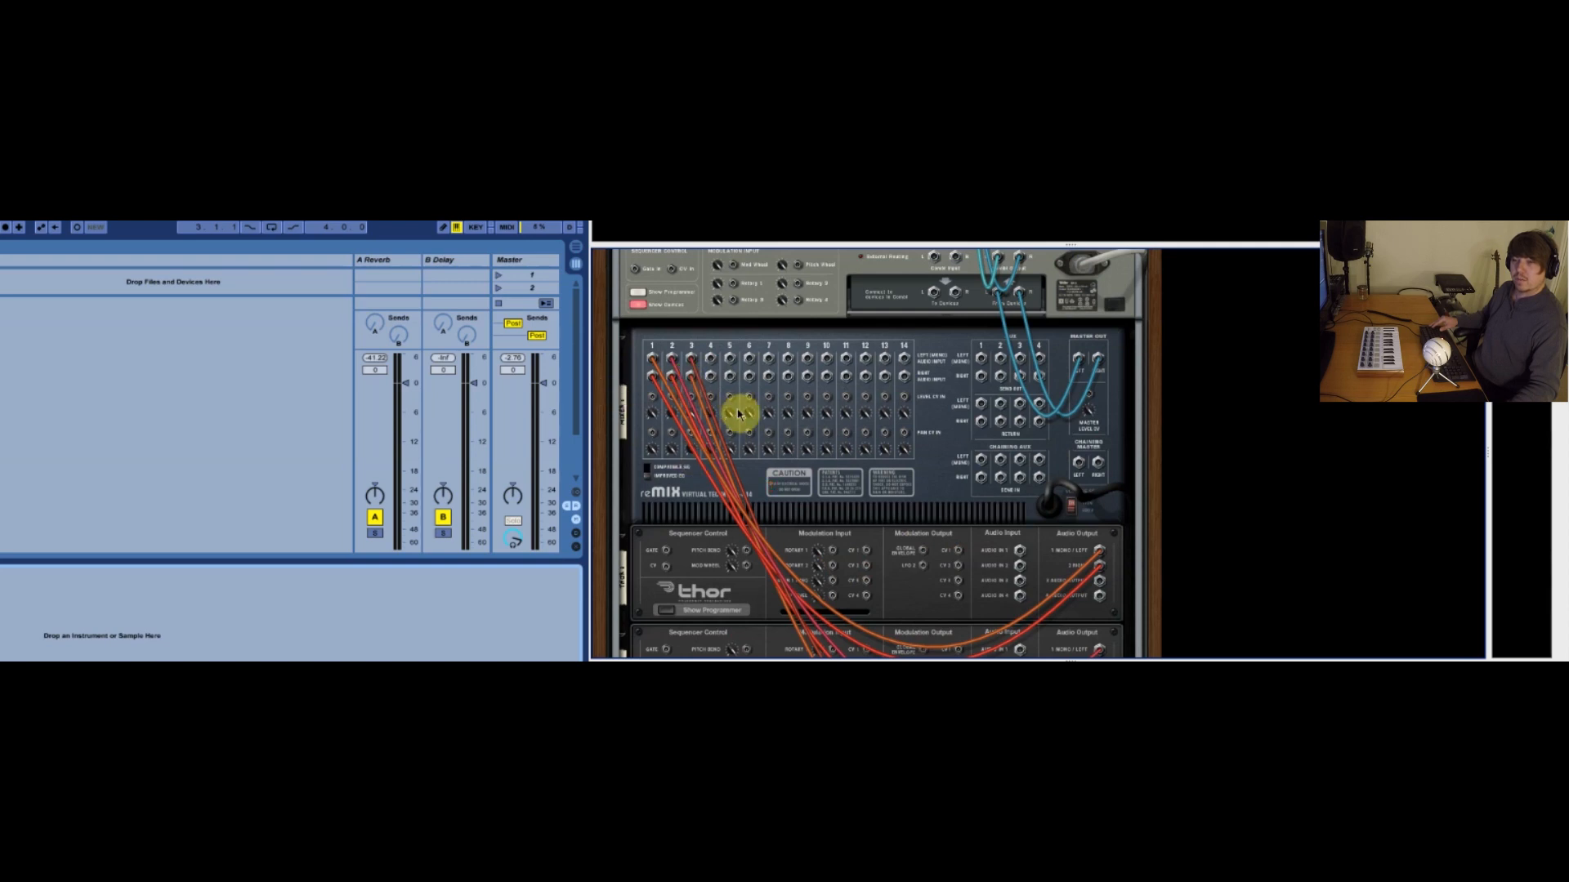
pyautogui.press('Tab')
pyautogui.scroll(2, 854, 478)
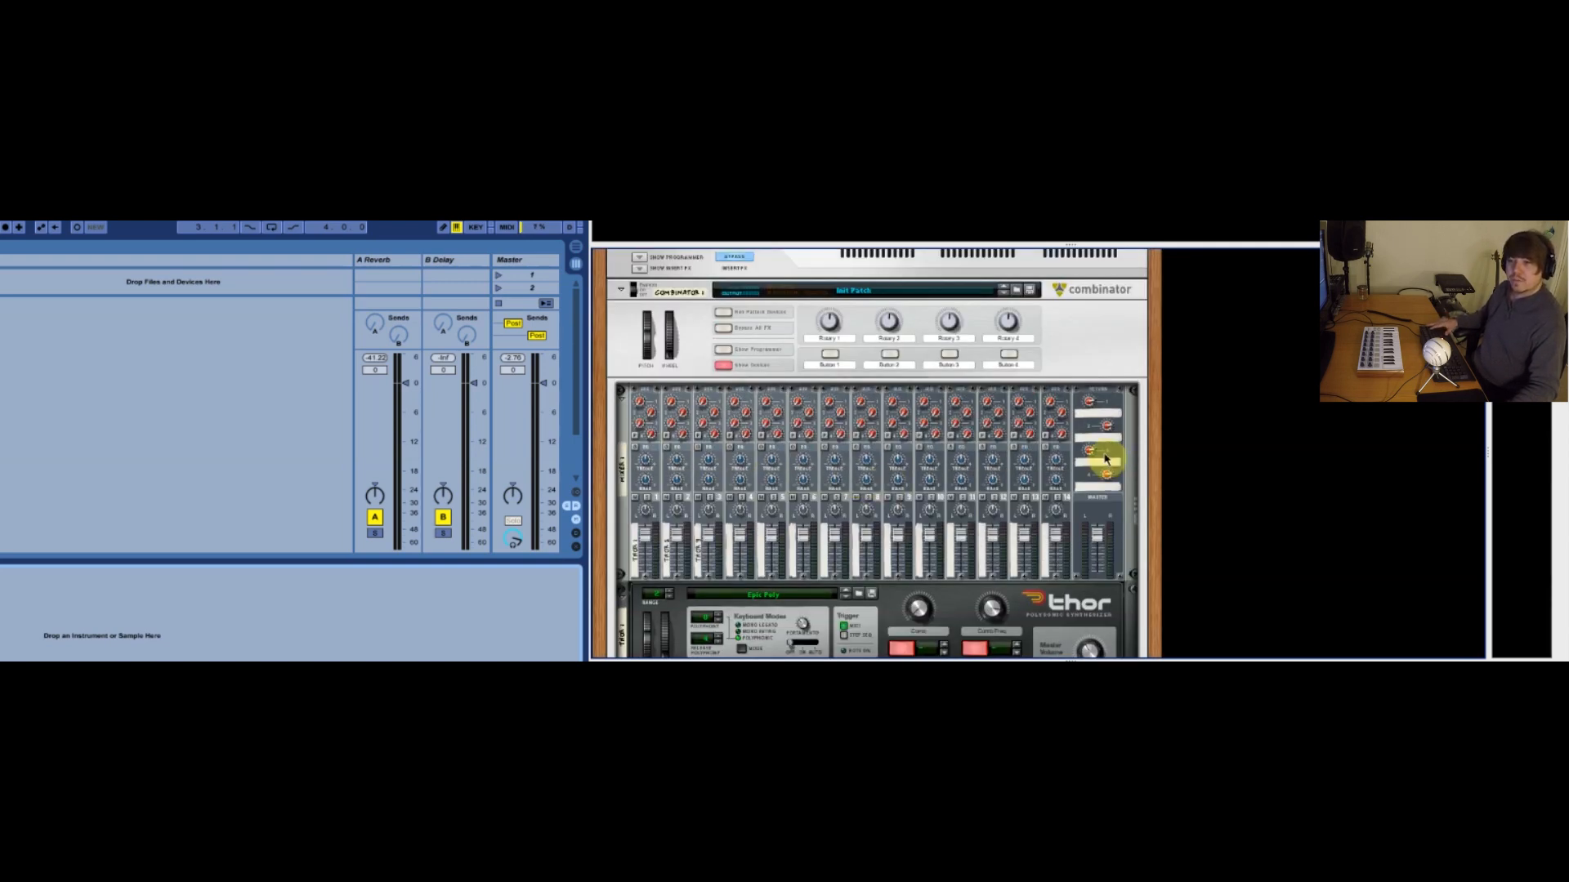
# Step: In the Combinator's Programmer, route Buttons 1, 2 and 3 to Channel 1, 2 and 3 Mute of Mixer 1
pyautogui.click(727, 351)
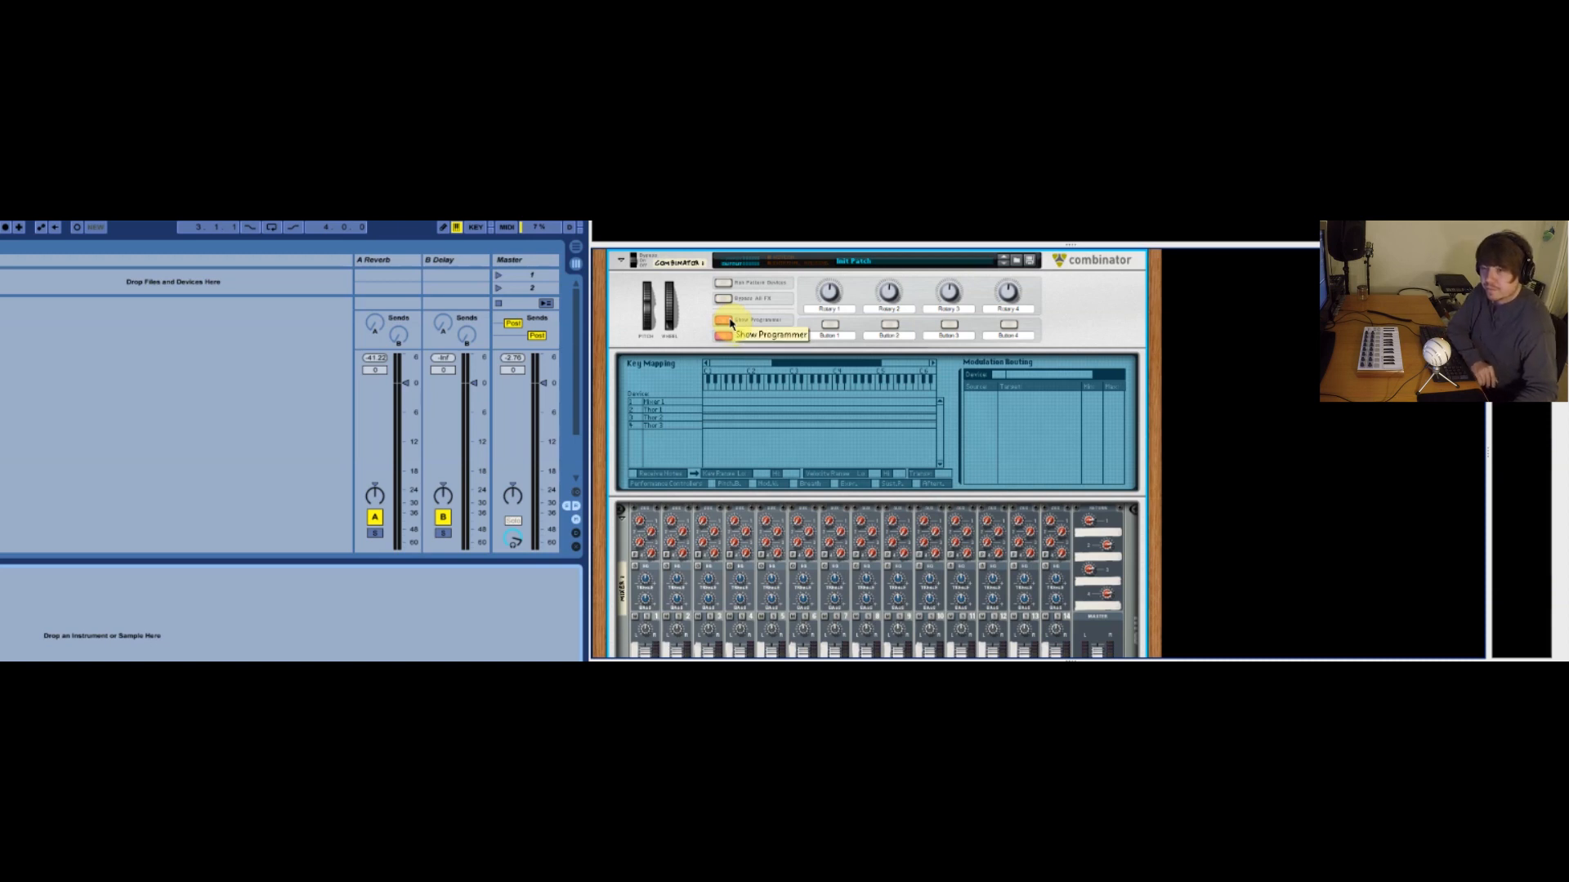
pyautogui.click(668, 403)
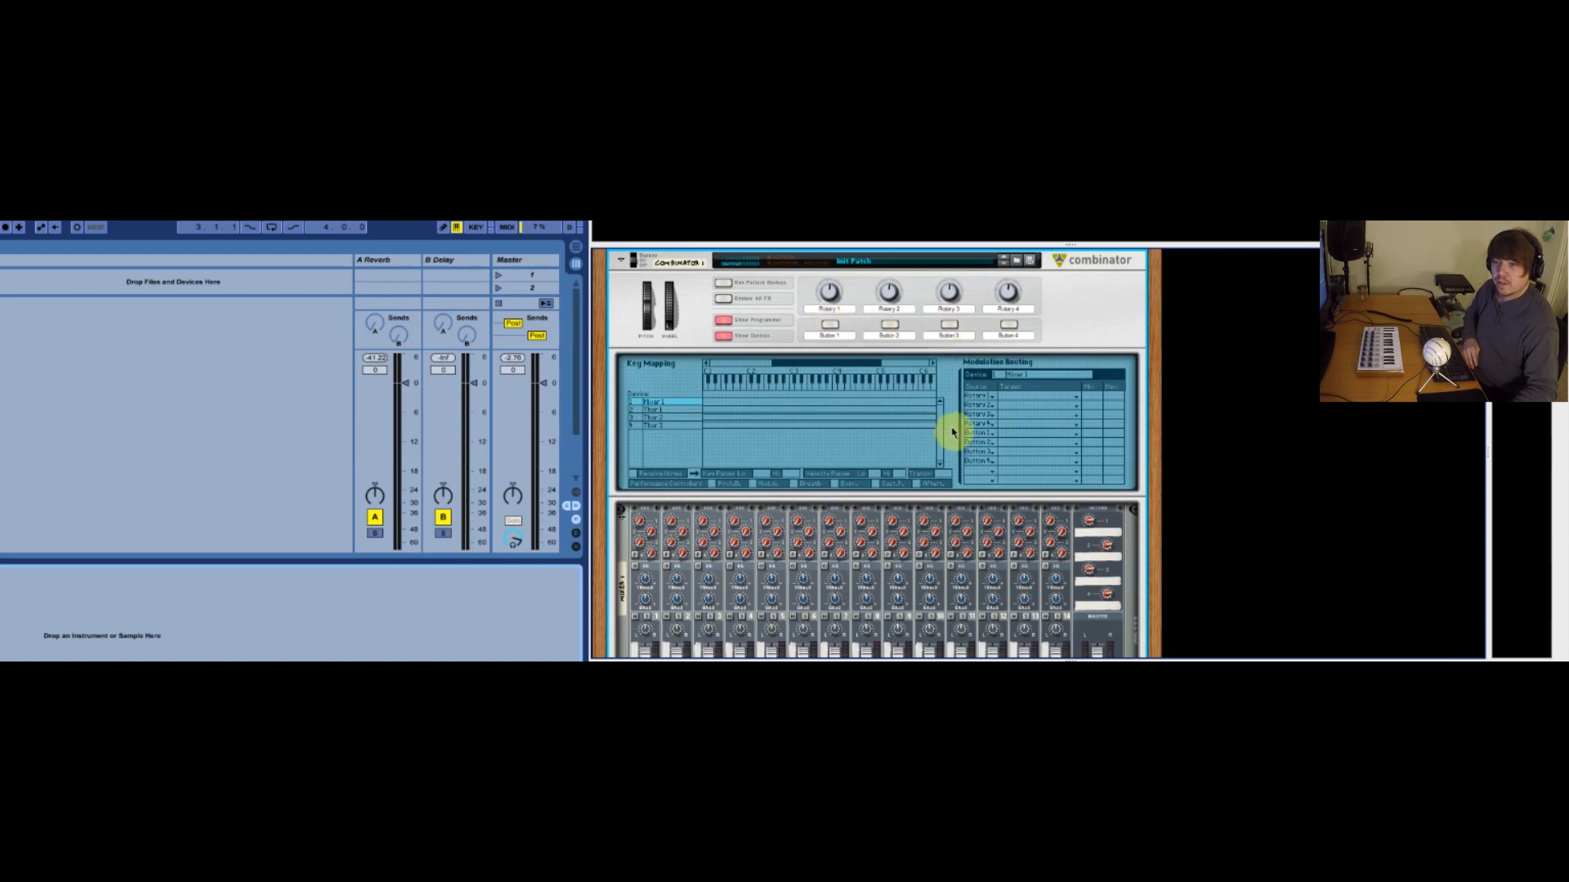
pyautogui.click(1017, 438)
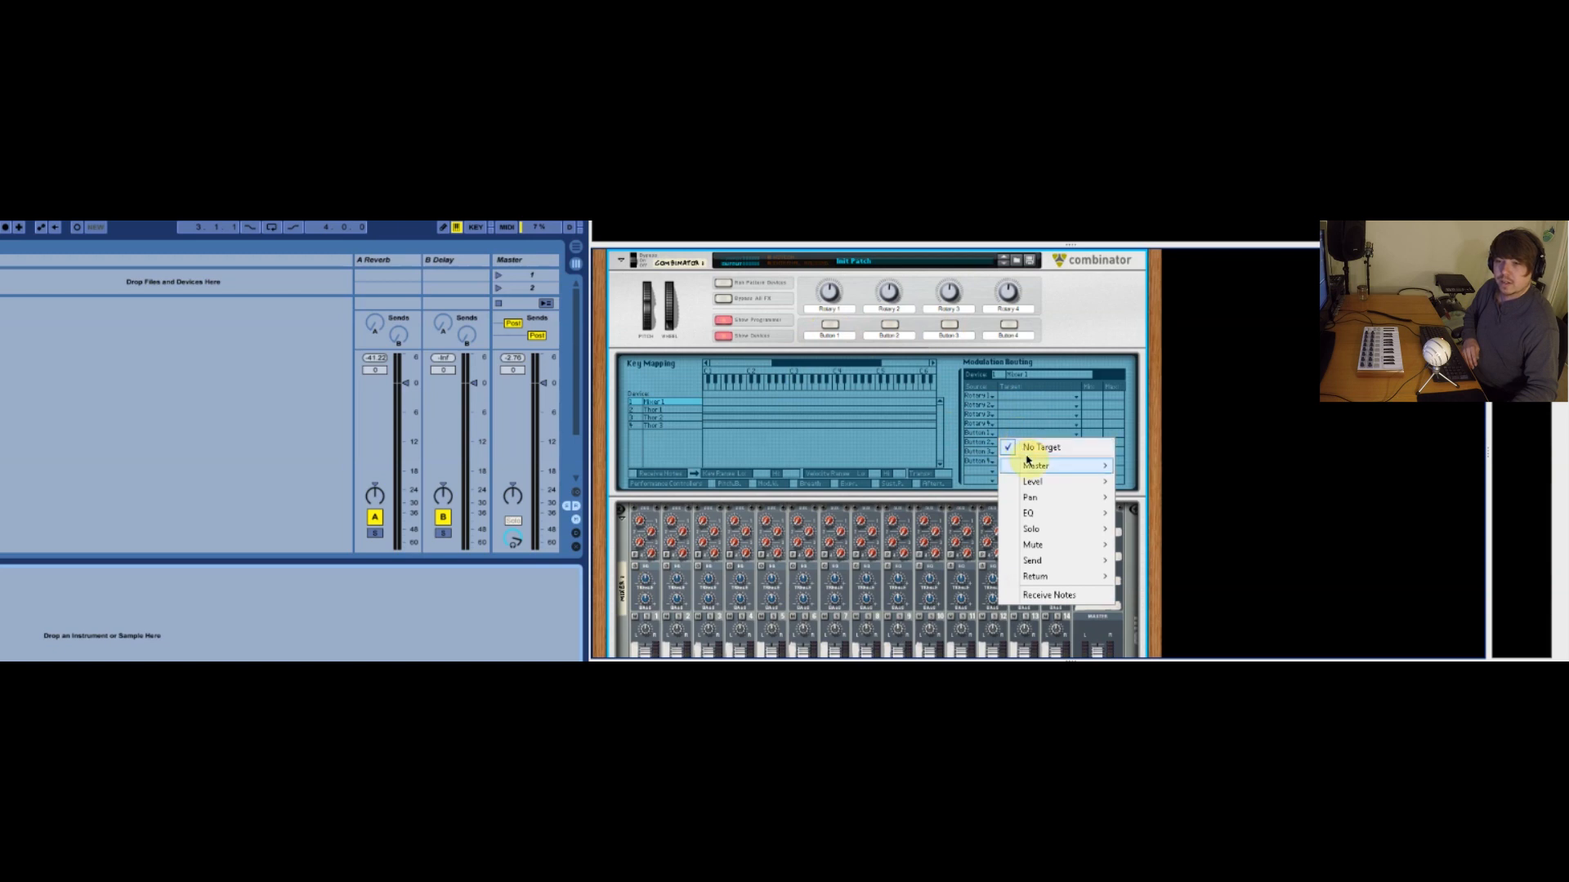
pyautogui.moveTo(1054, 545)
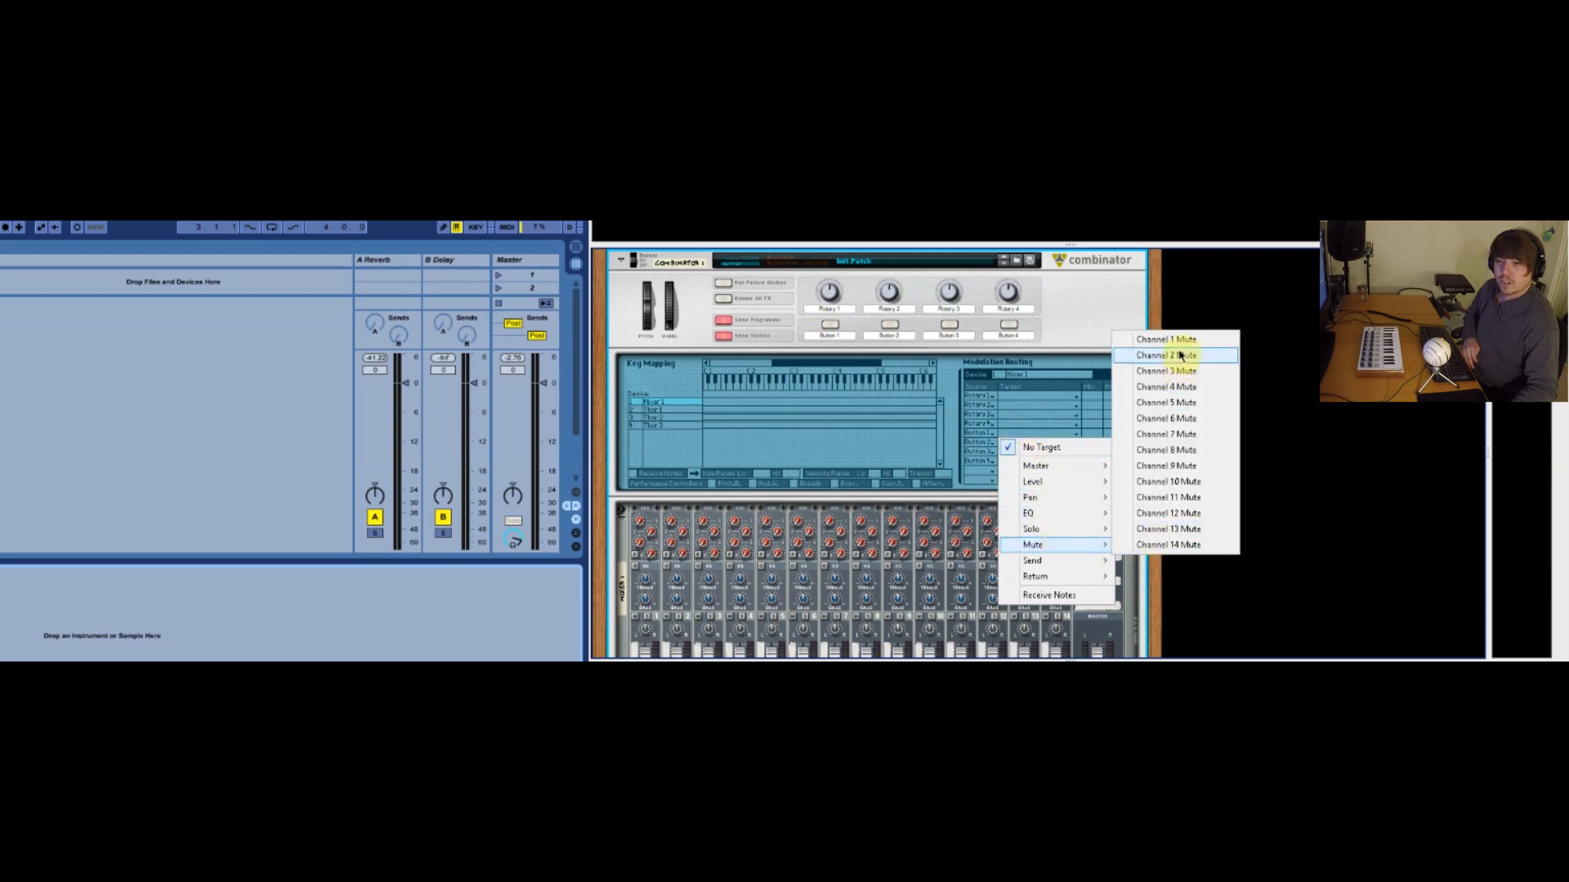
pyautogui.click(1177, 340)
pyautogui.click(1037, 442)
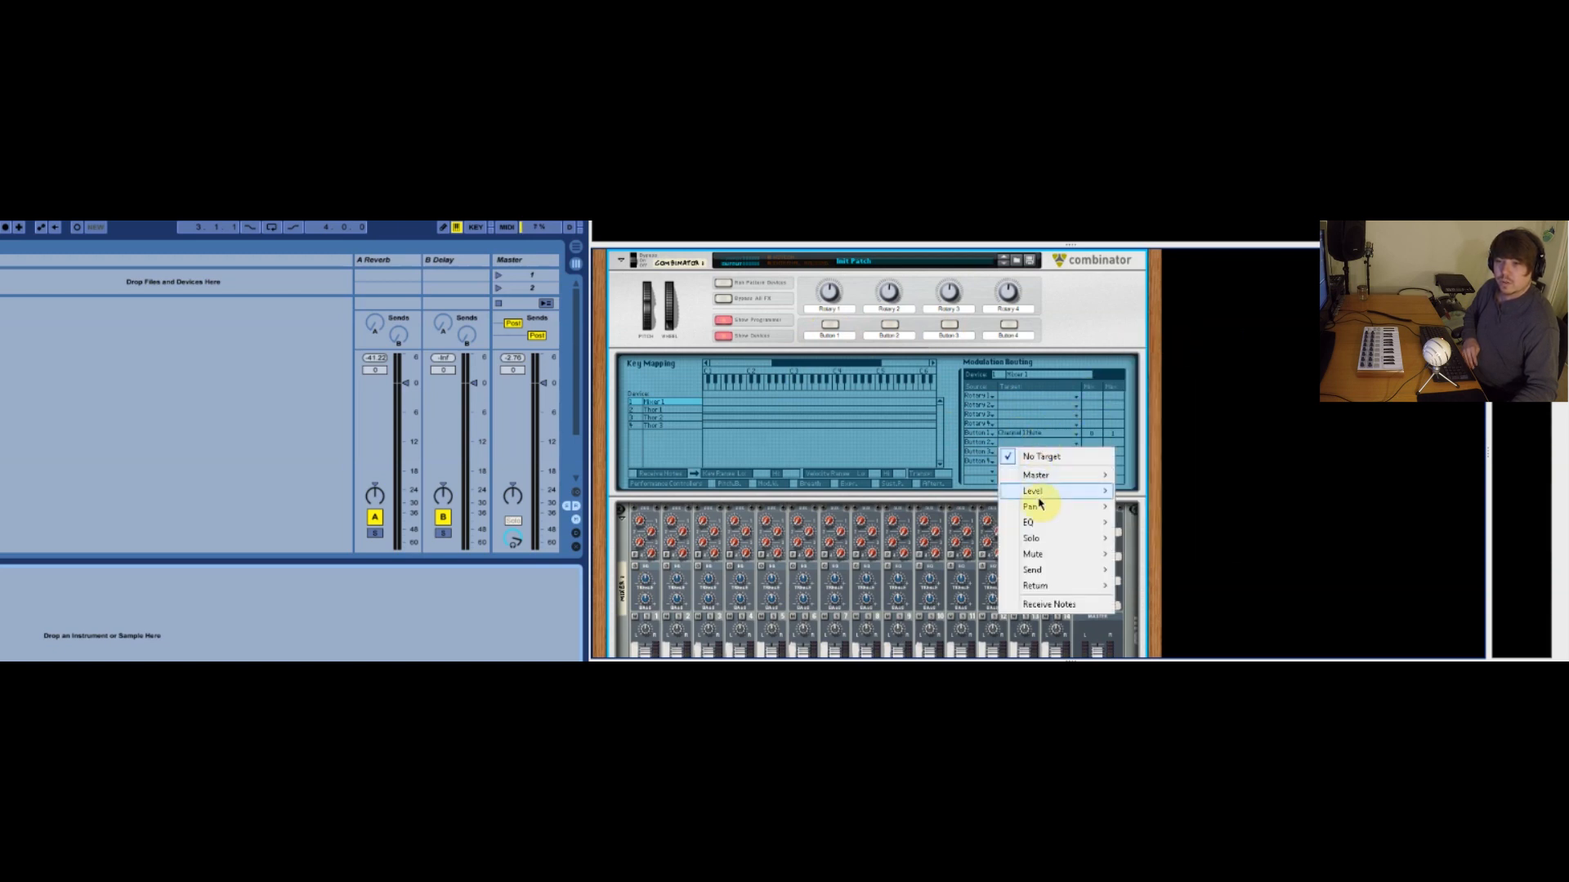
pyautogui.moveTo(1060, 564)
pyautogui.click(1165, 369)
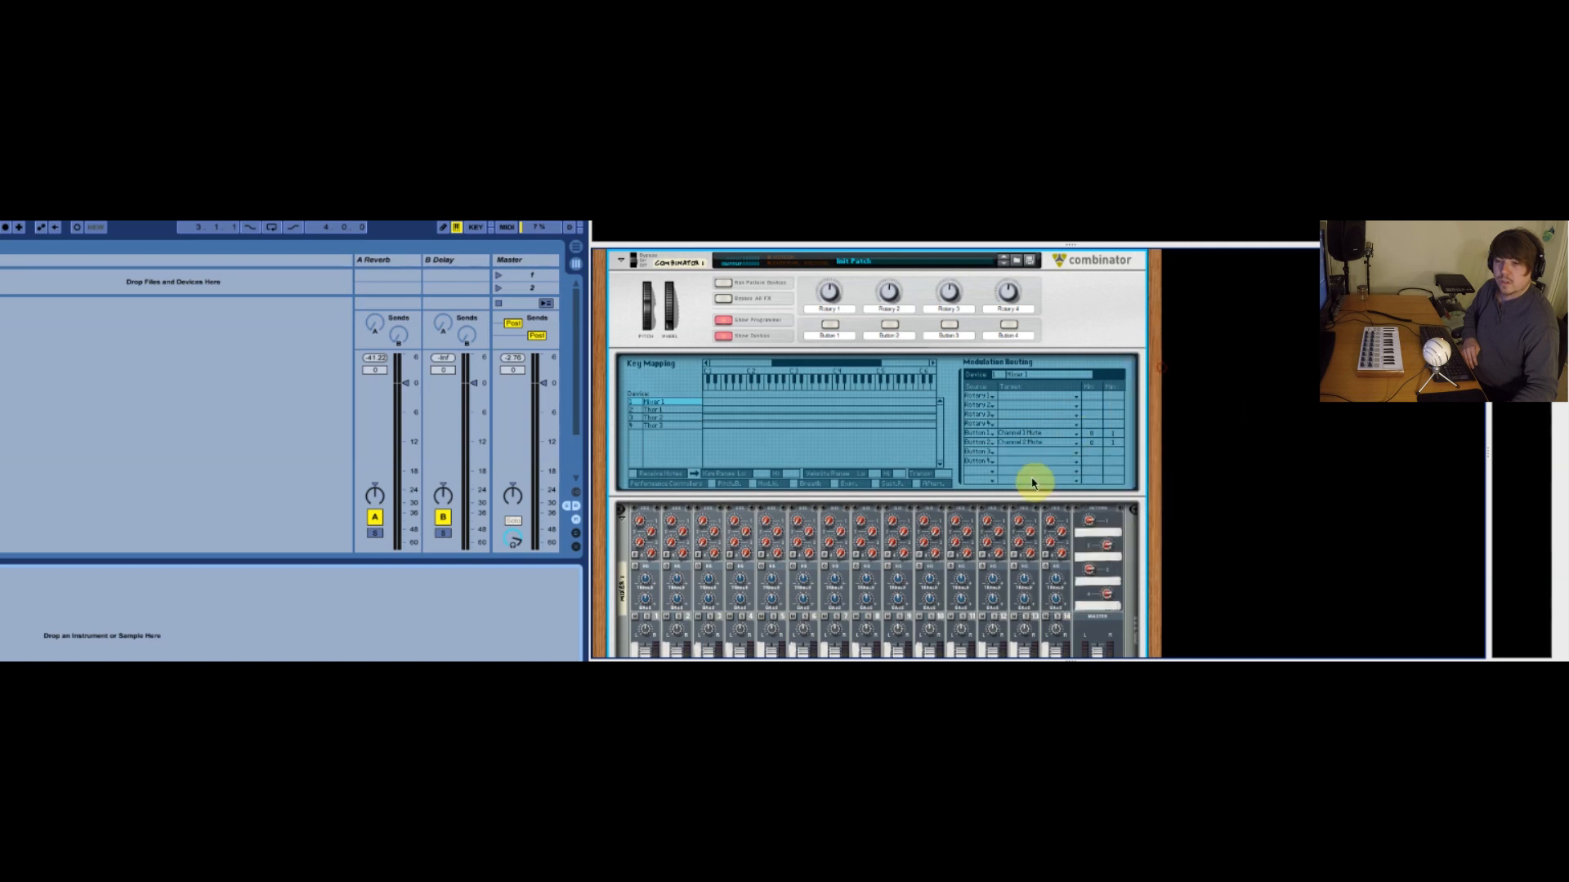
pyautogui.click(1040, 452)
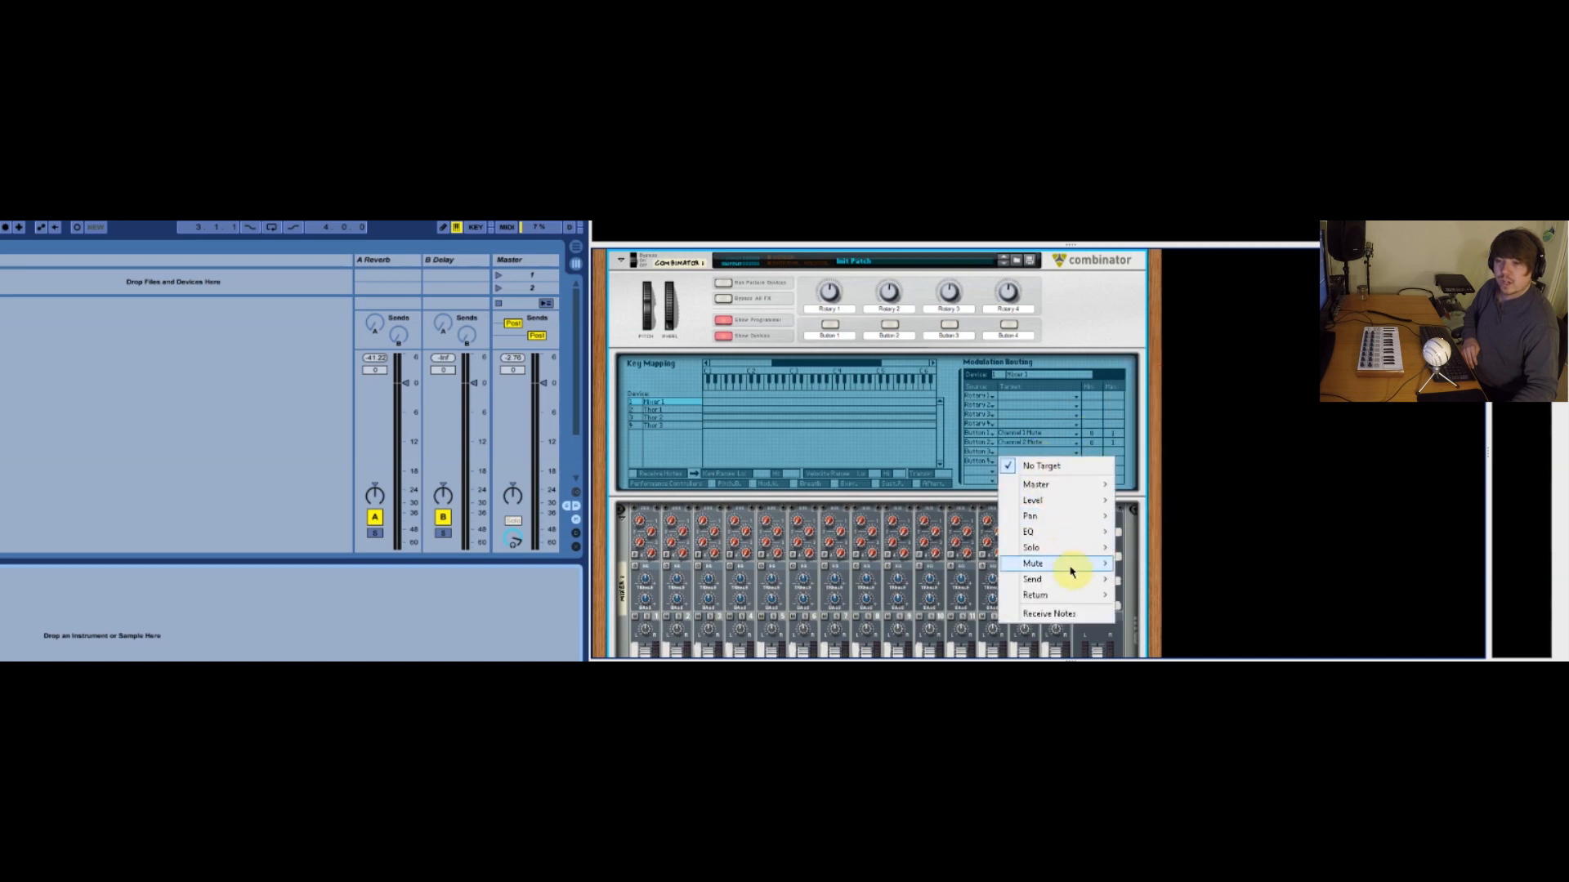
pyautogui.moveTo(1071, 567)
pyautogui.click(1178, 395)
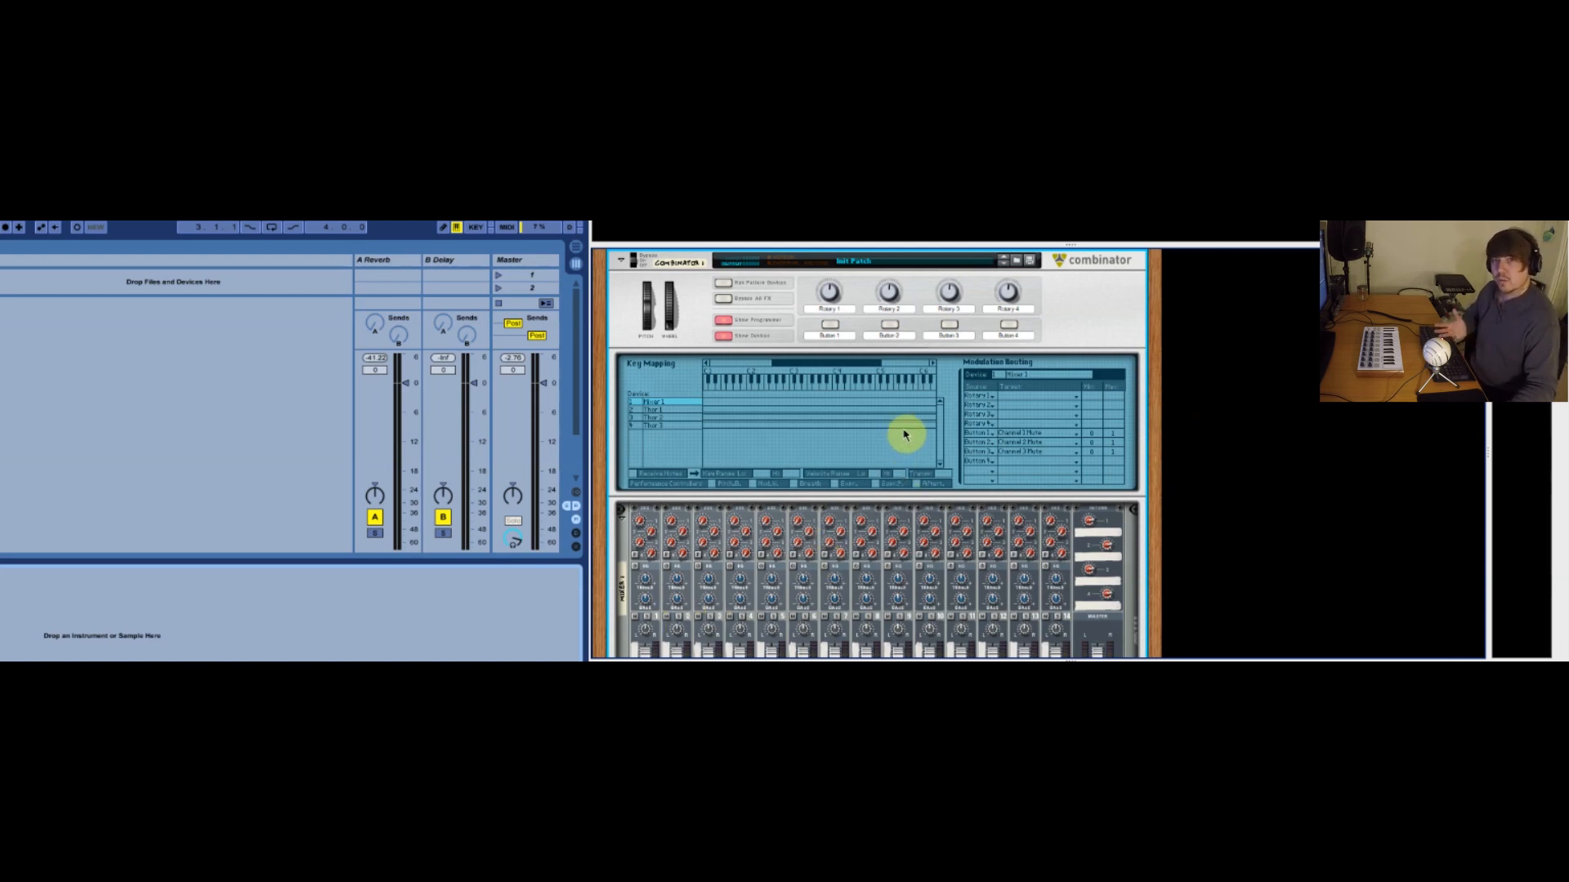
# Step: Route Rotaries 1, 2 and 3 to Channel 1, 2 and 3 Level of Mixer 1
pyautogui.click(1007, 397)
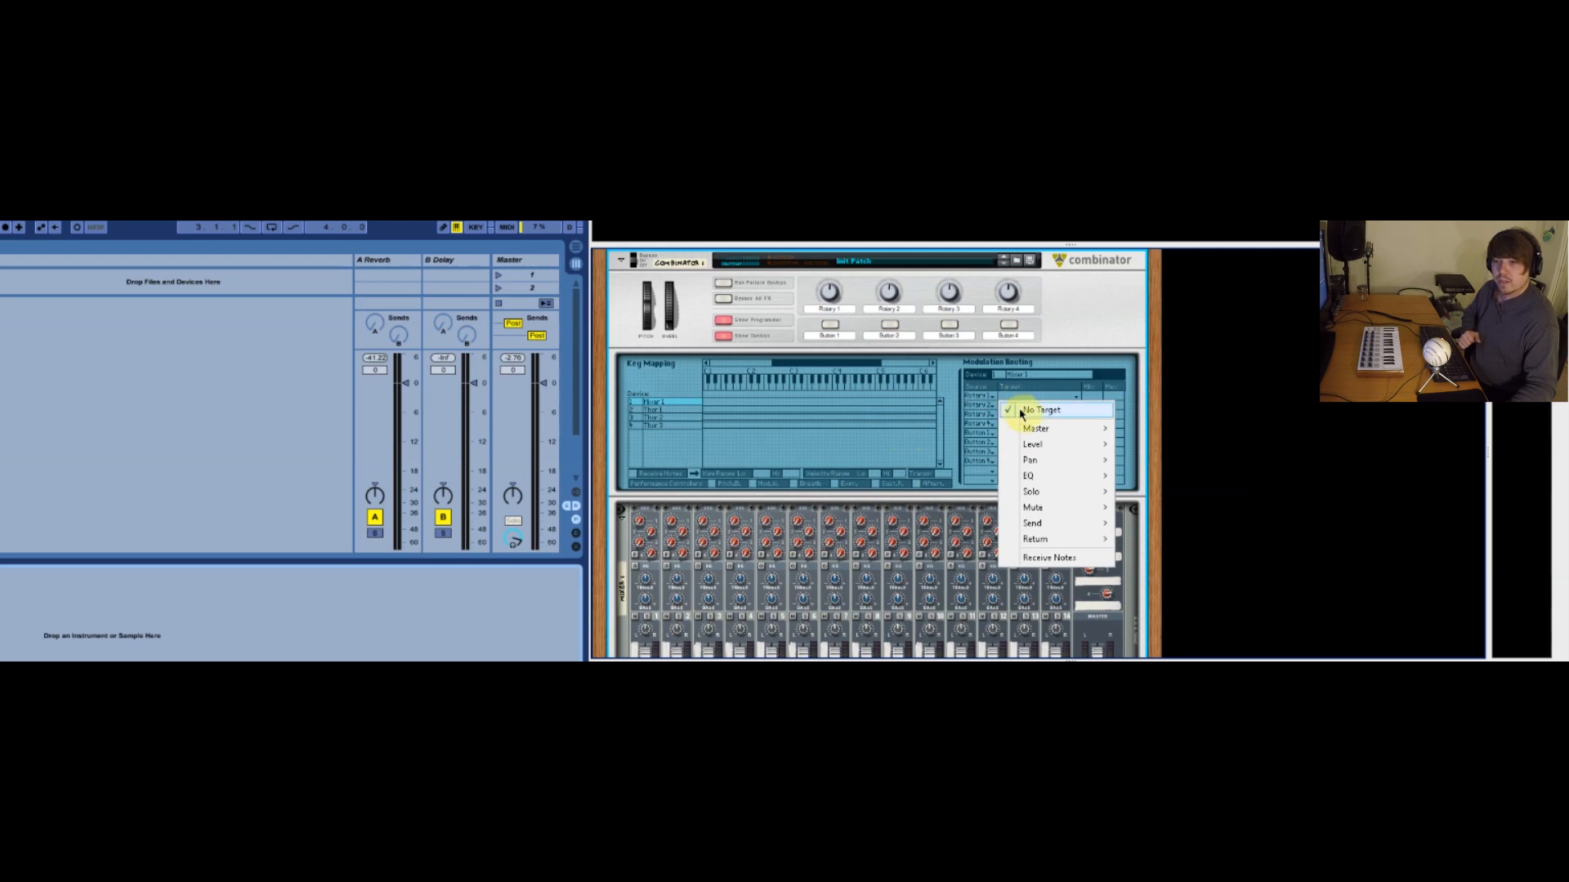
pyautogui.moveTo(1078, 448)
pyautogui.click(1140, 445)
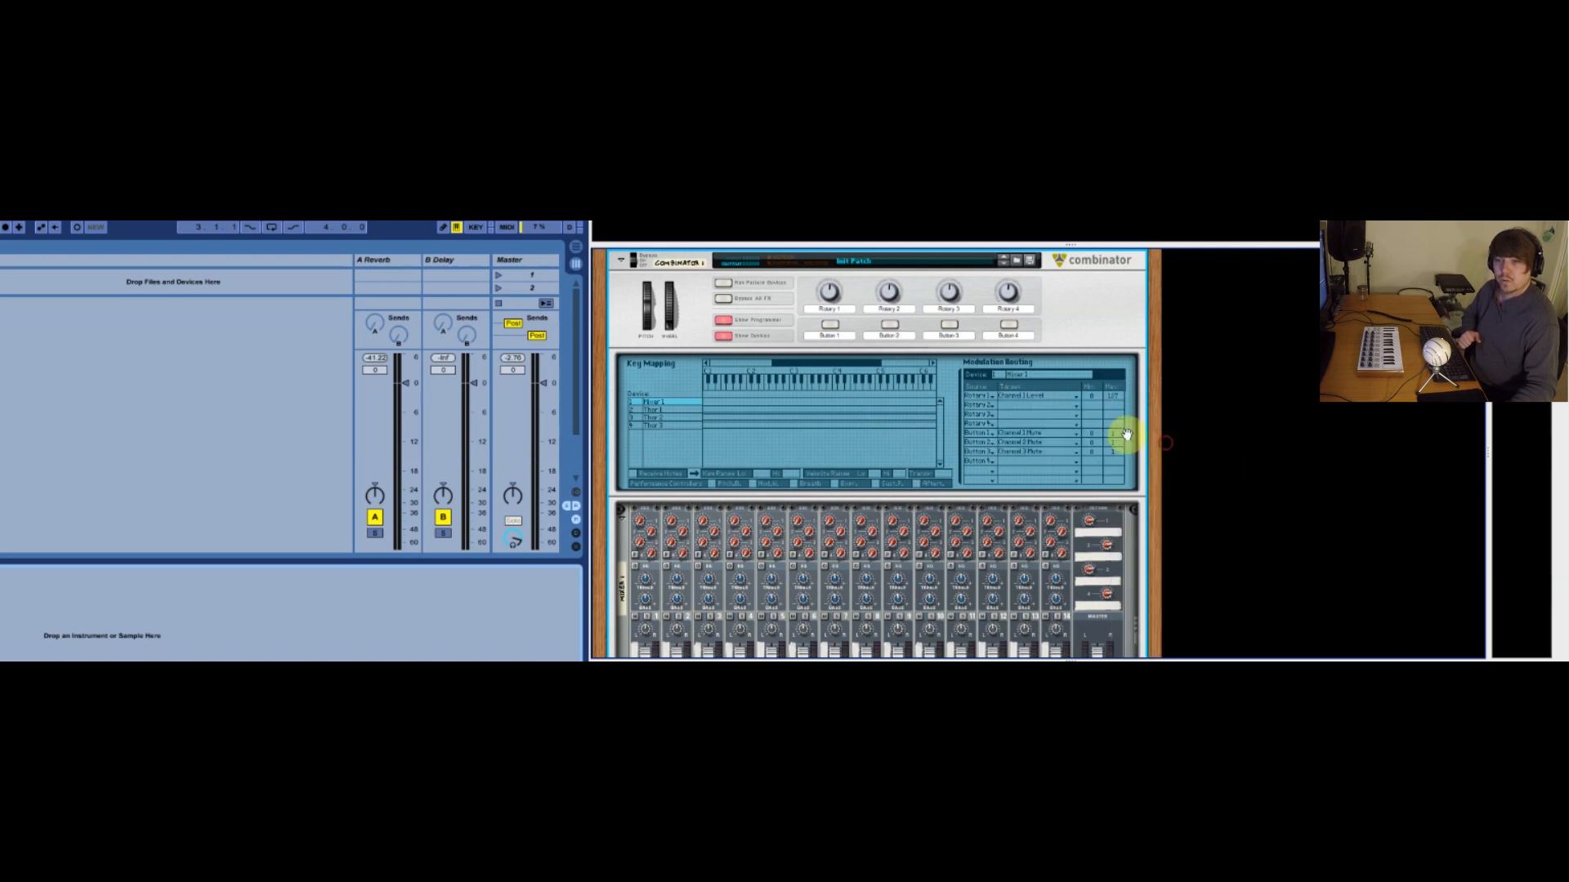
pyautogui.click(1062, 404)
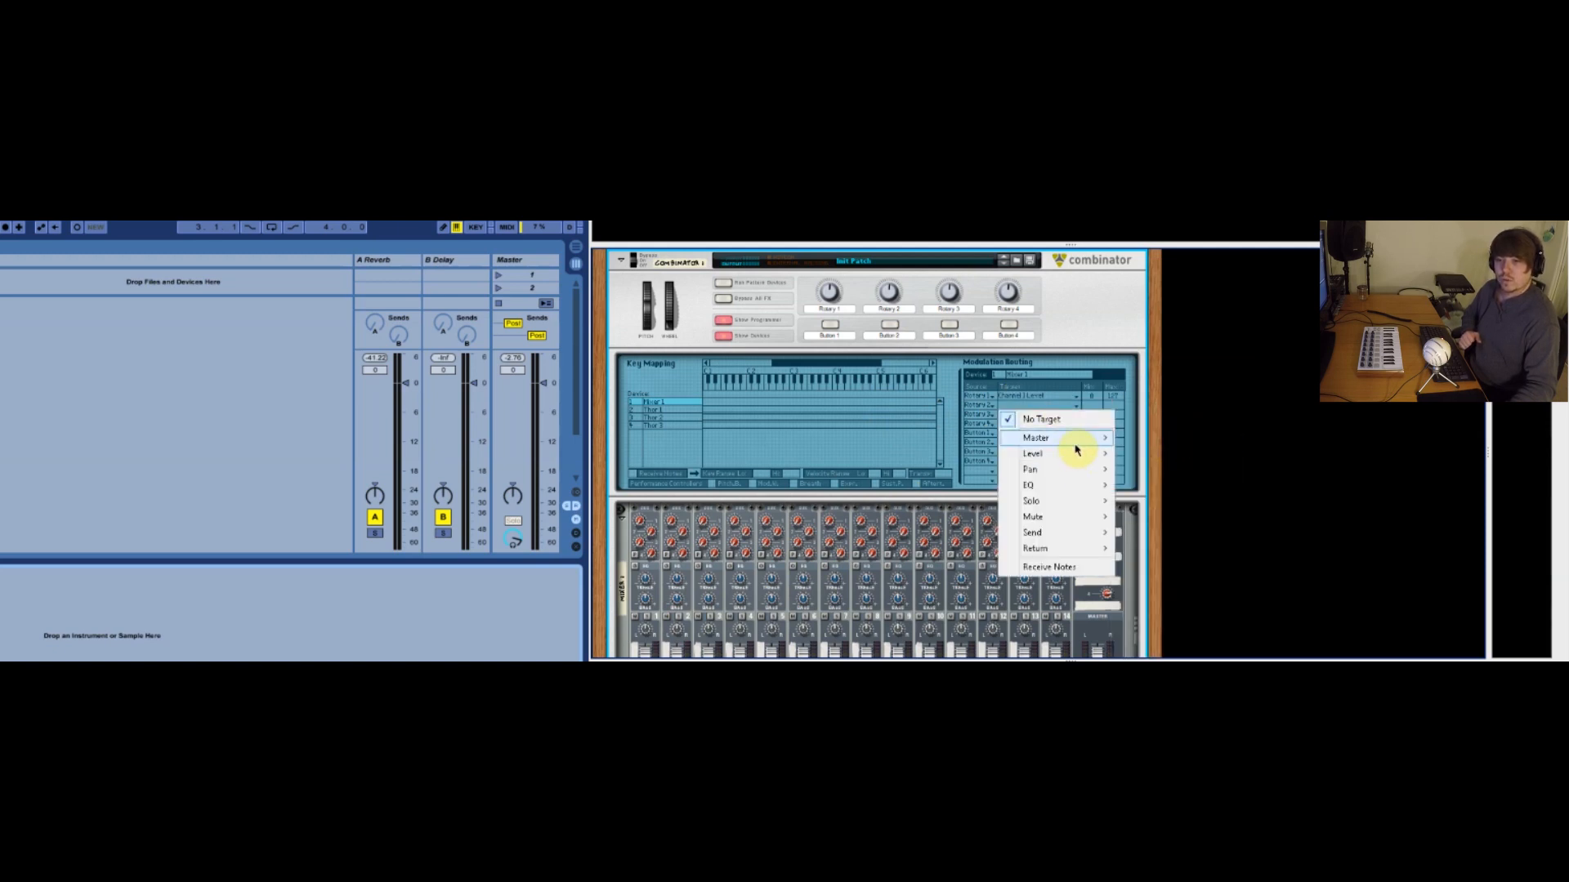
pyautogui.moveTo(1083, 456)
pyautogui.click(1140, 461)
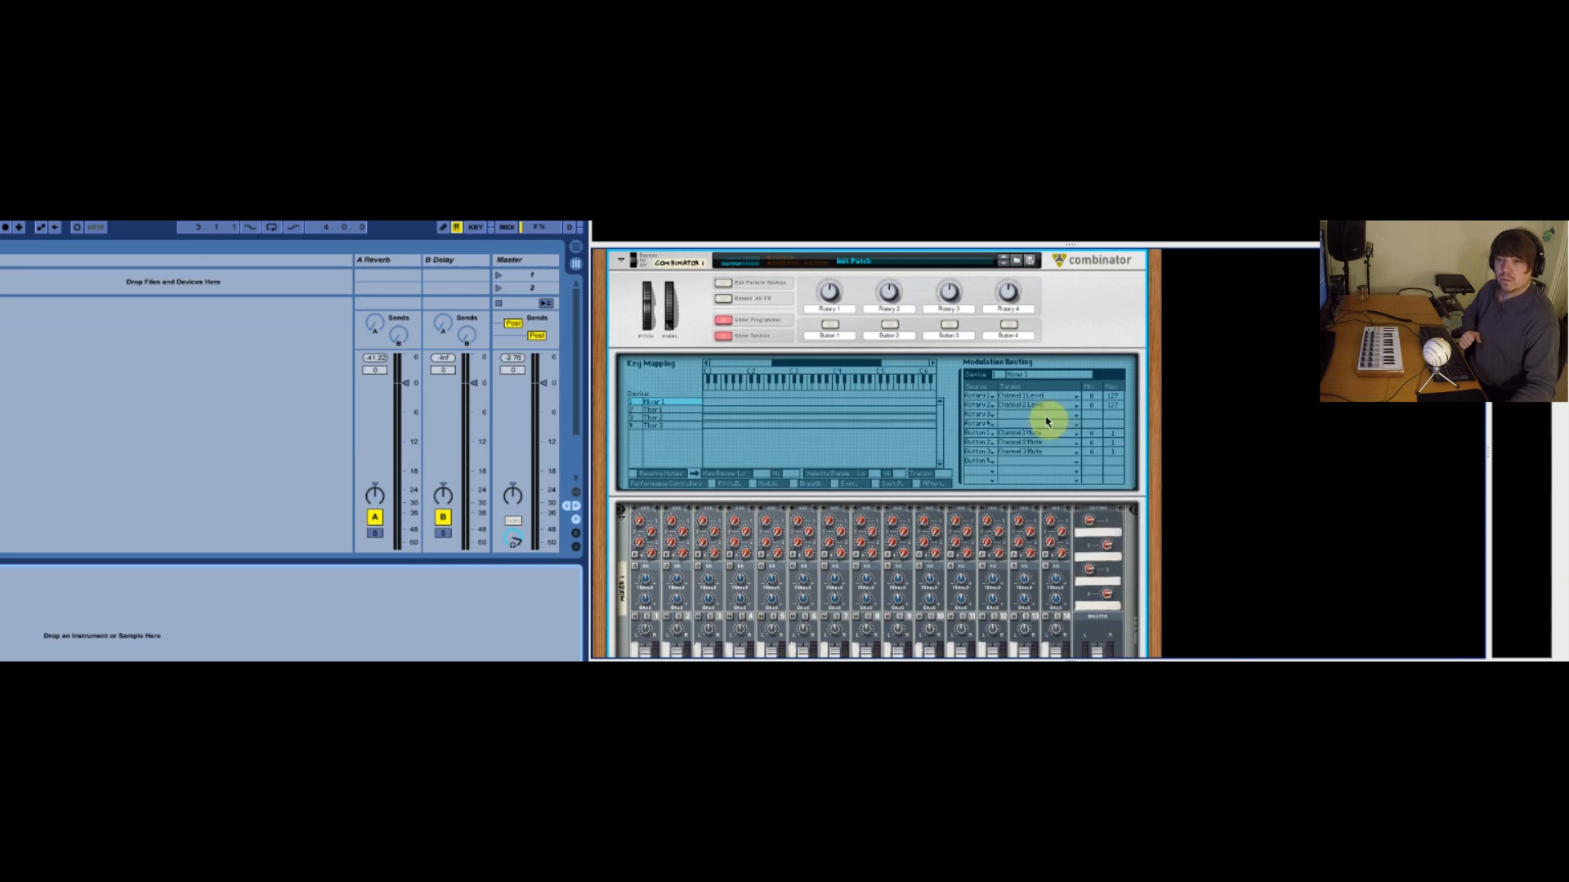
pyautogui.click(1046, 416)
pyautogui.moveTo(1072, 464)
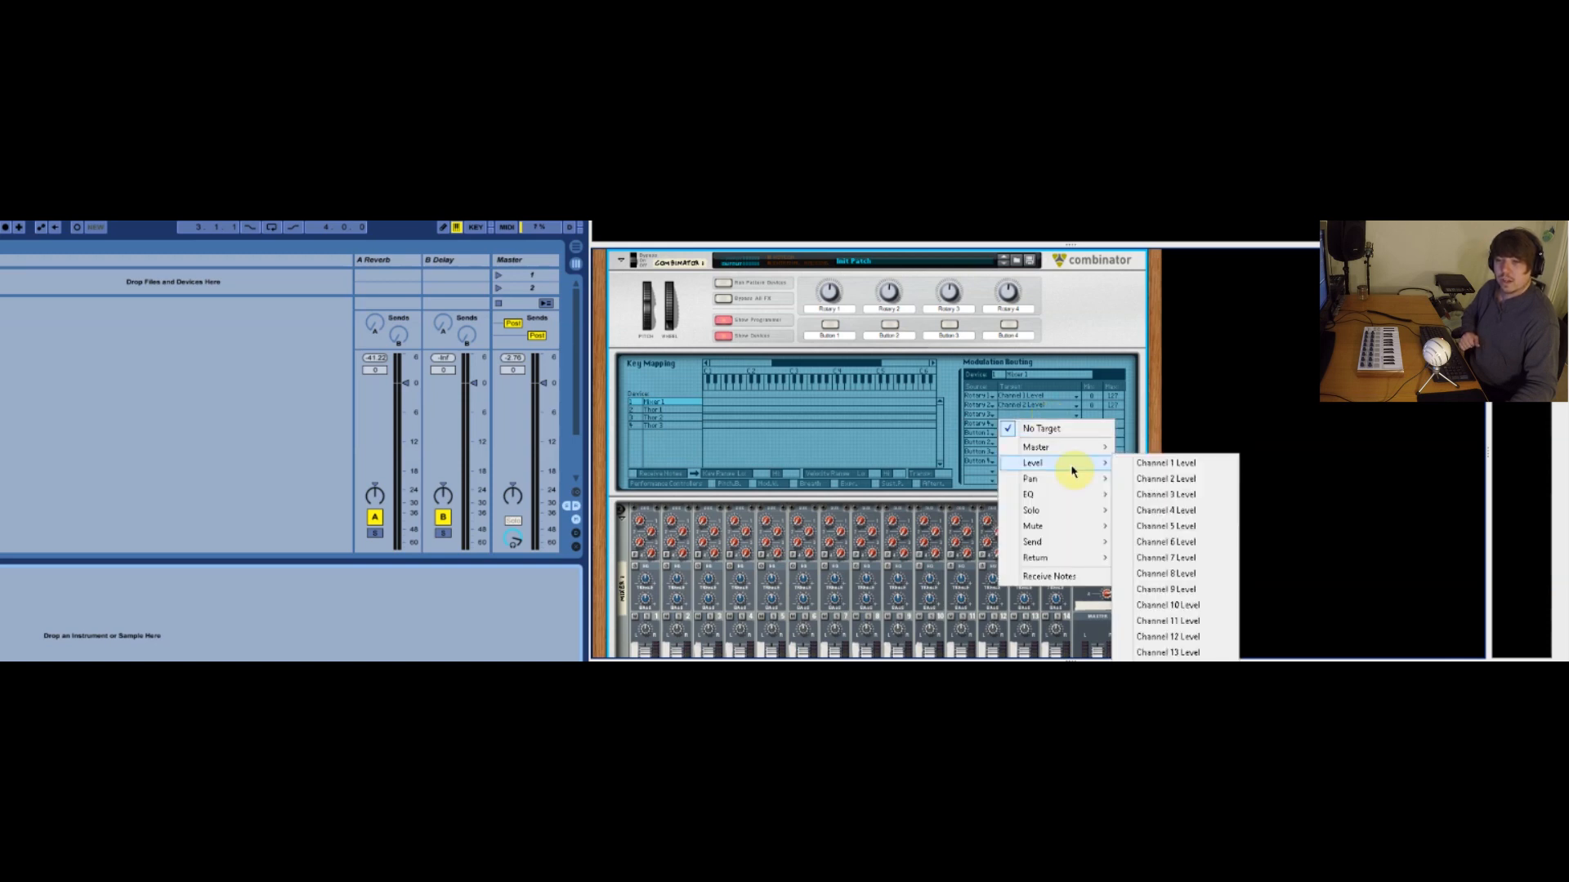
pyautogui.click(1189, 496)
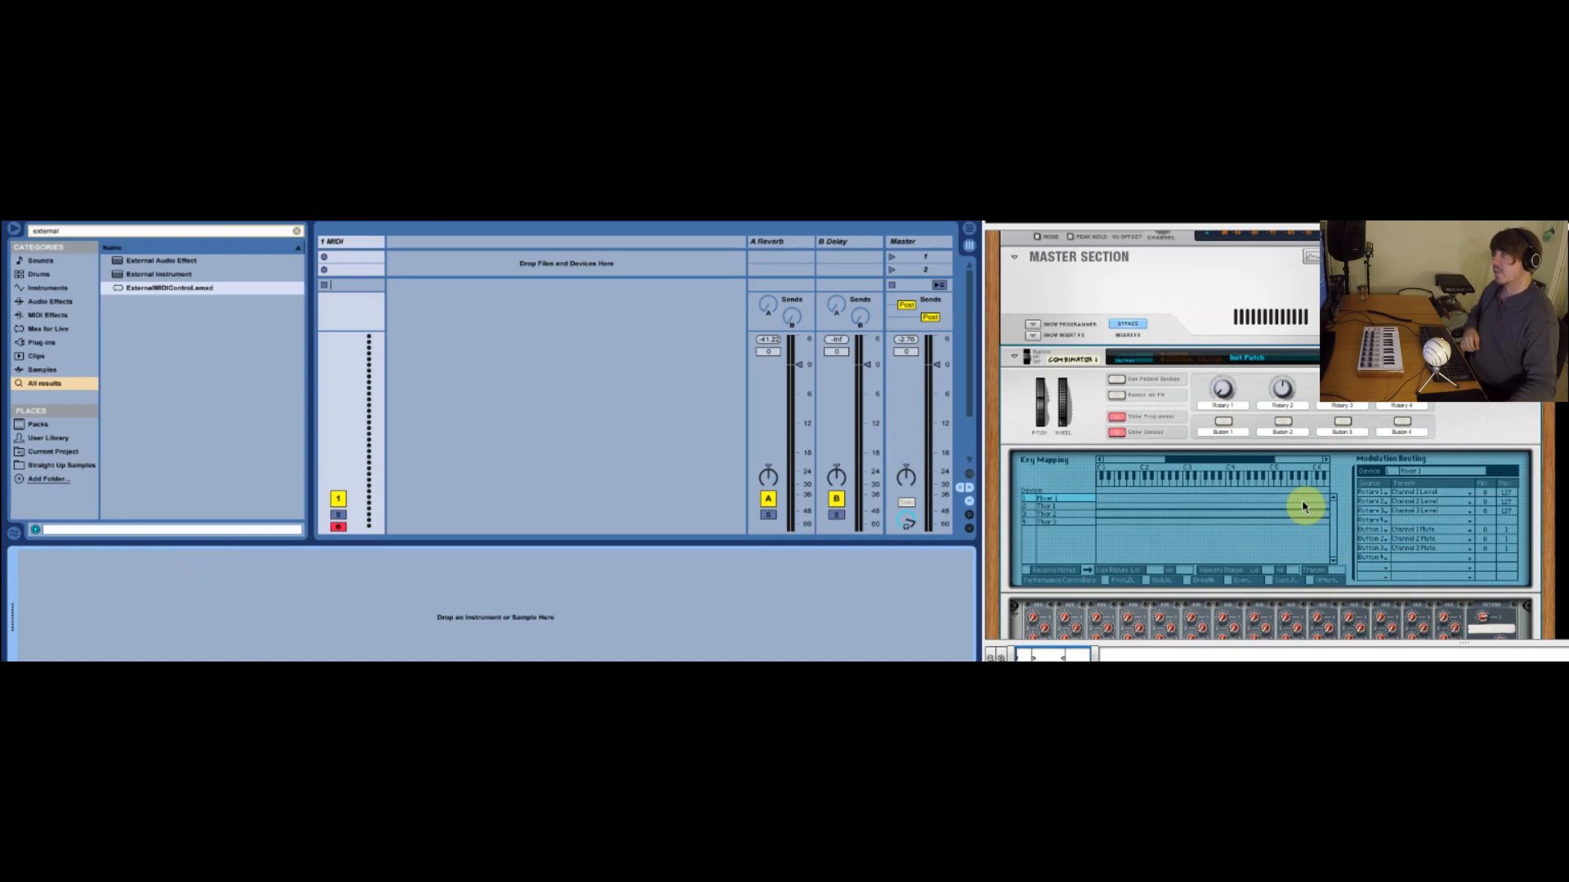
# Step: In Live, put an External Instrument on the MIDI track, sending MIDI to Reason's Combinator 1 and taking audio from the 1/2 Mix channels
pyautogui.doubleClick(166, 276)
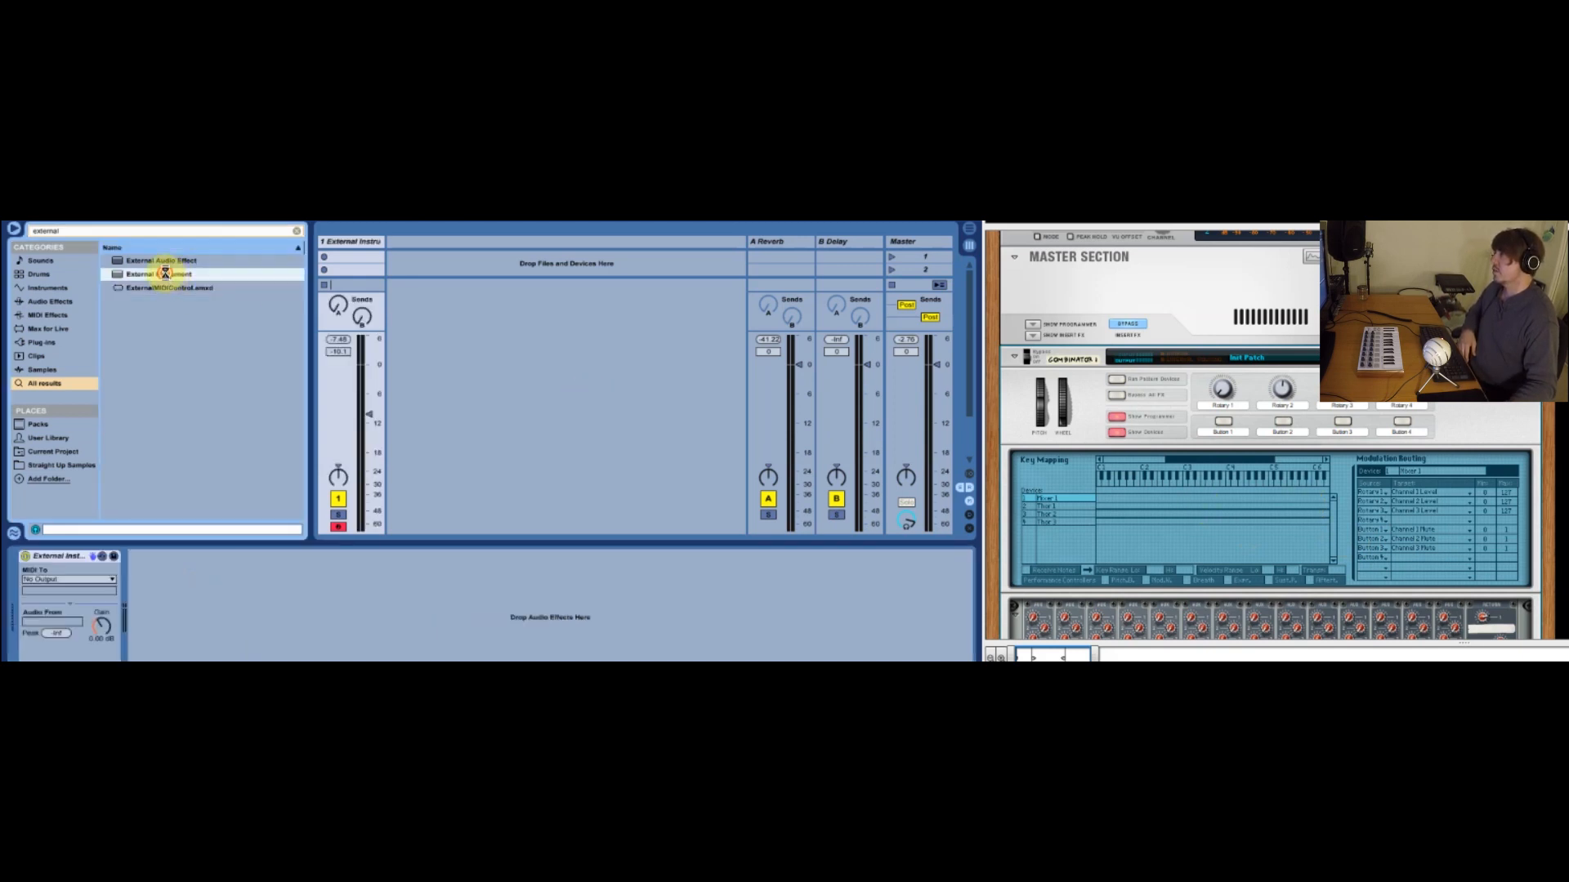
pyautogui.click(107, 581)
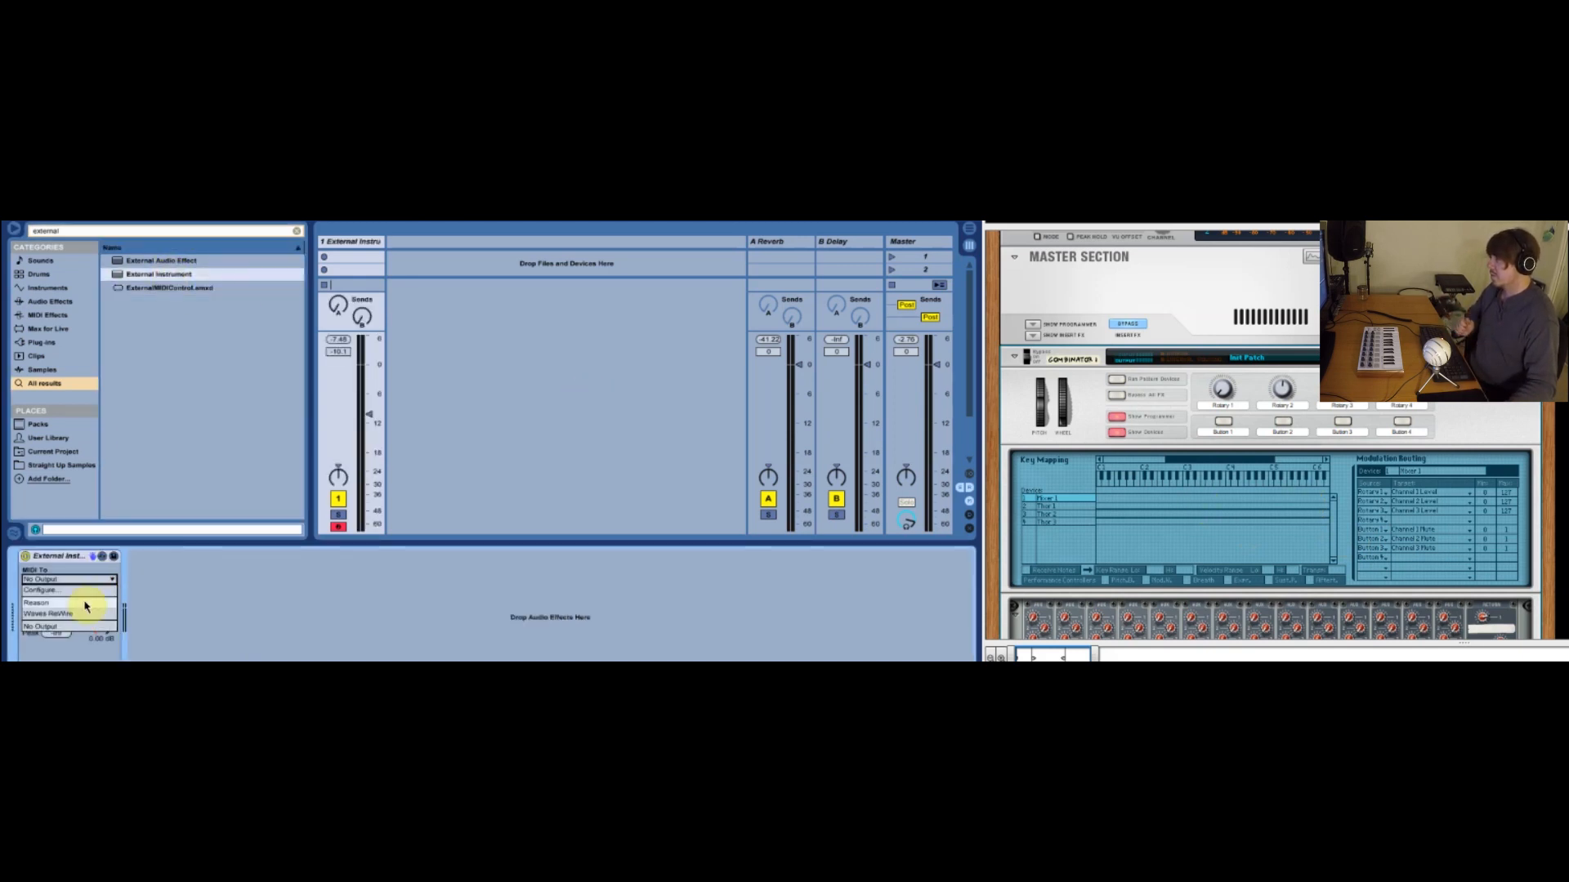
pyautogui.click(85, 607)
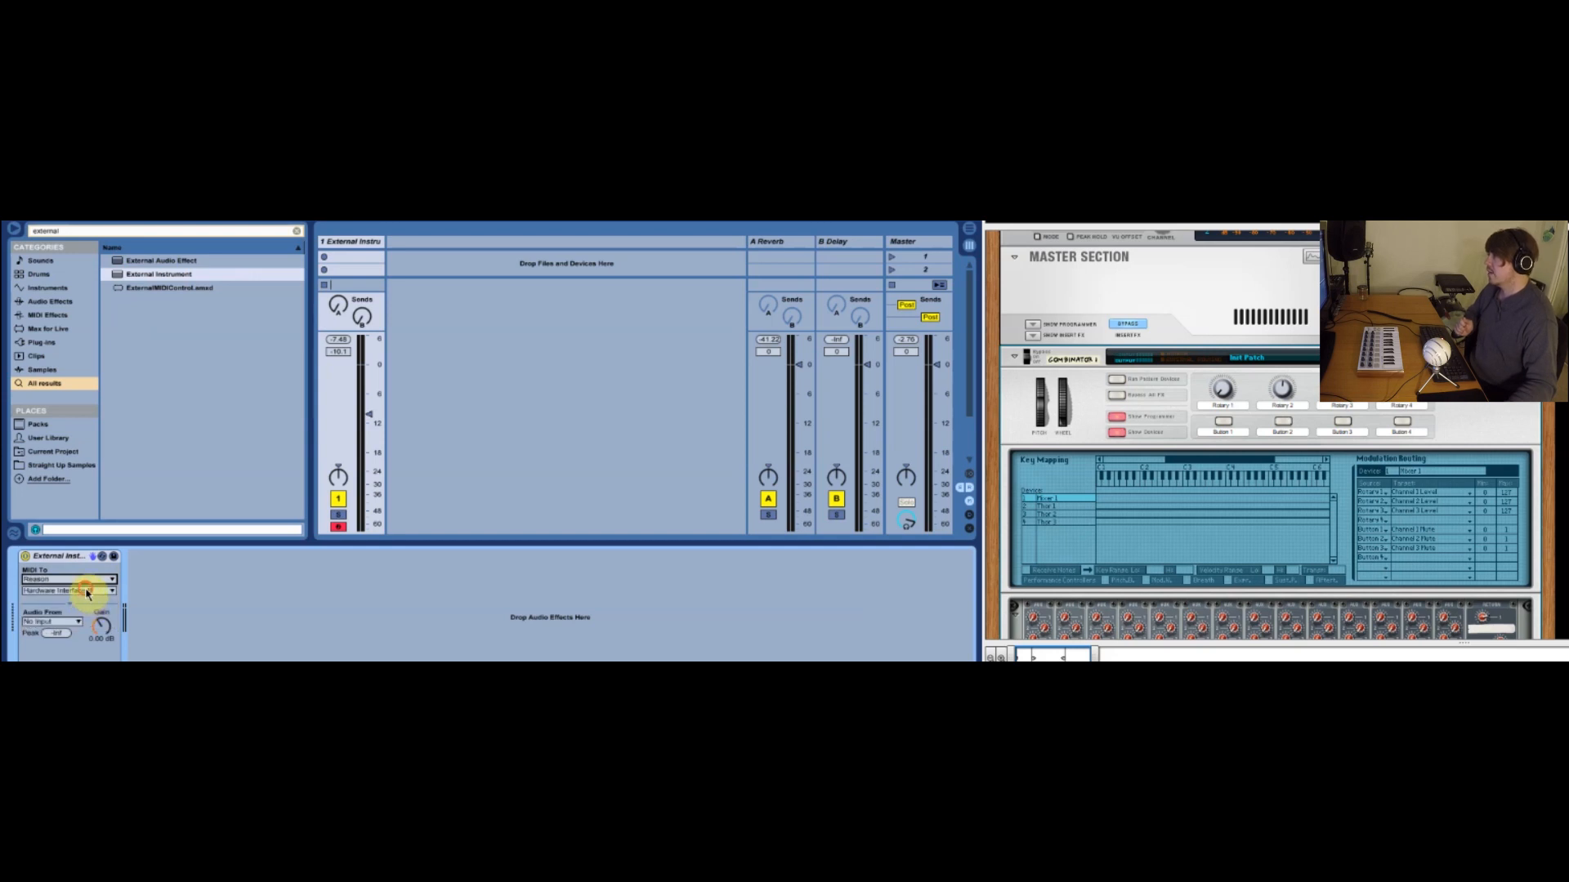
pyautogui.click(82, 589)
pyautogui.click(67, 480)
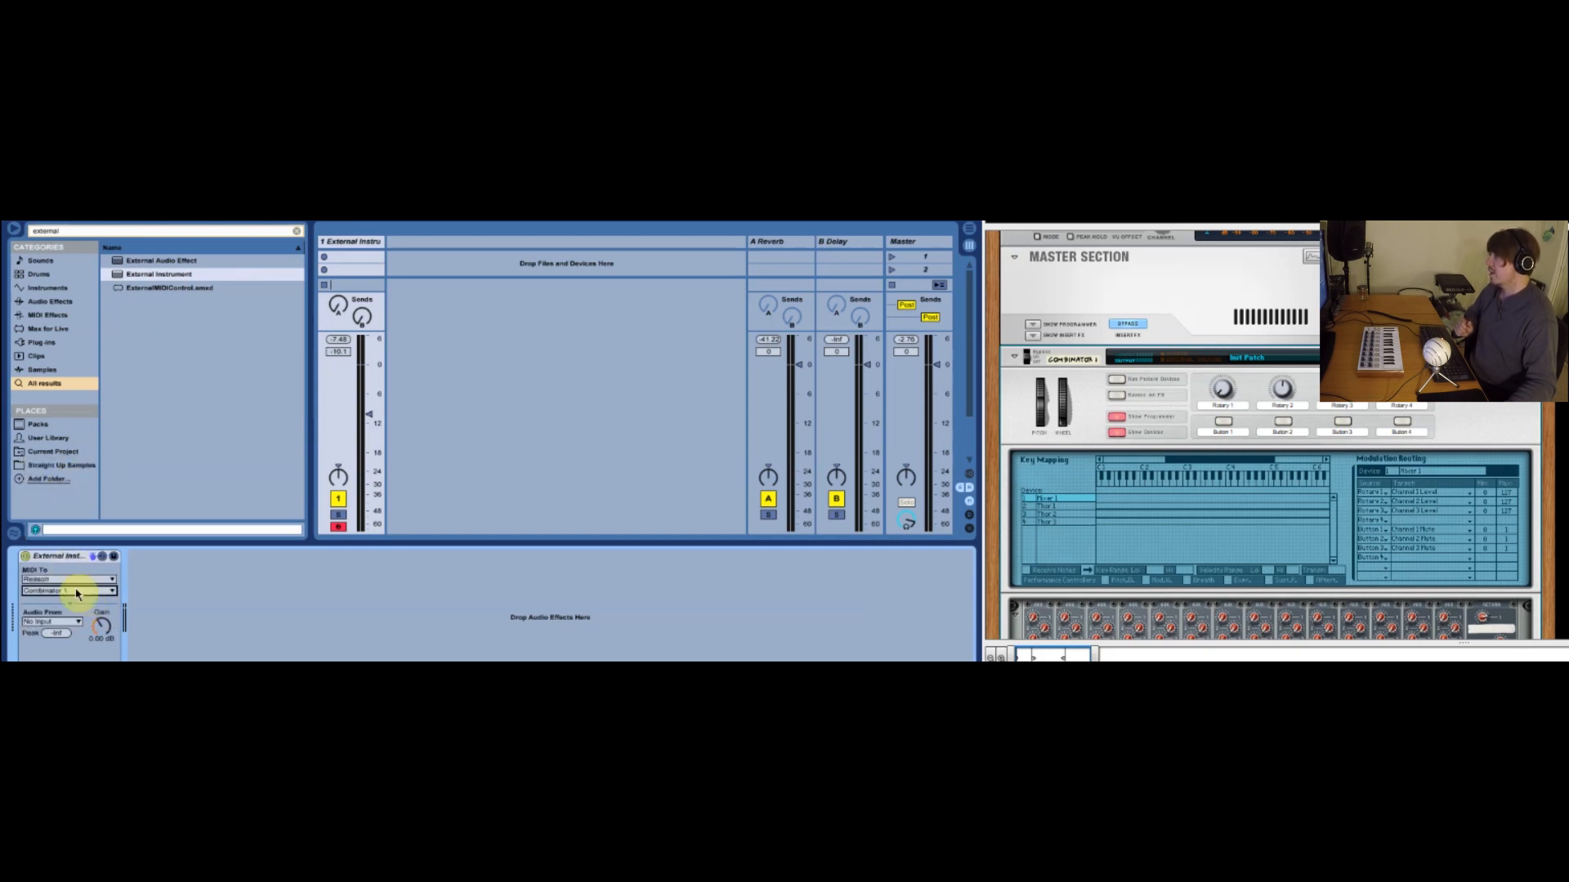
pyautogui.click(74, 622)
pyautogui.click(79, 192)
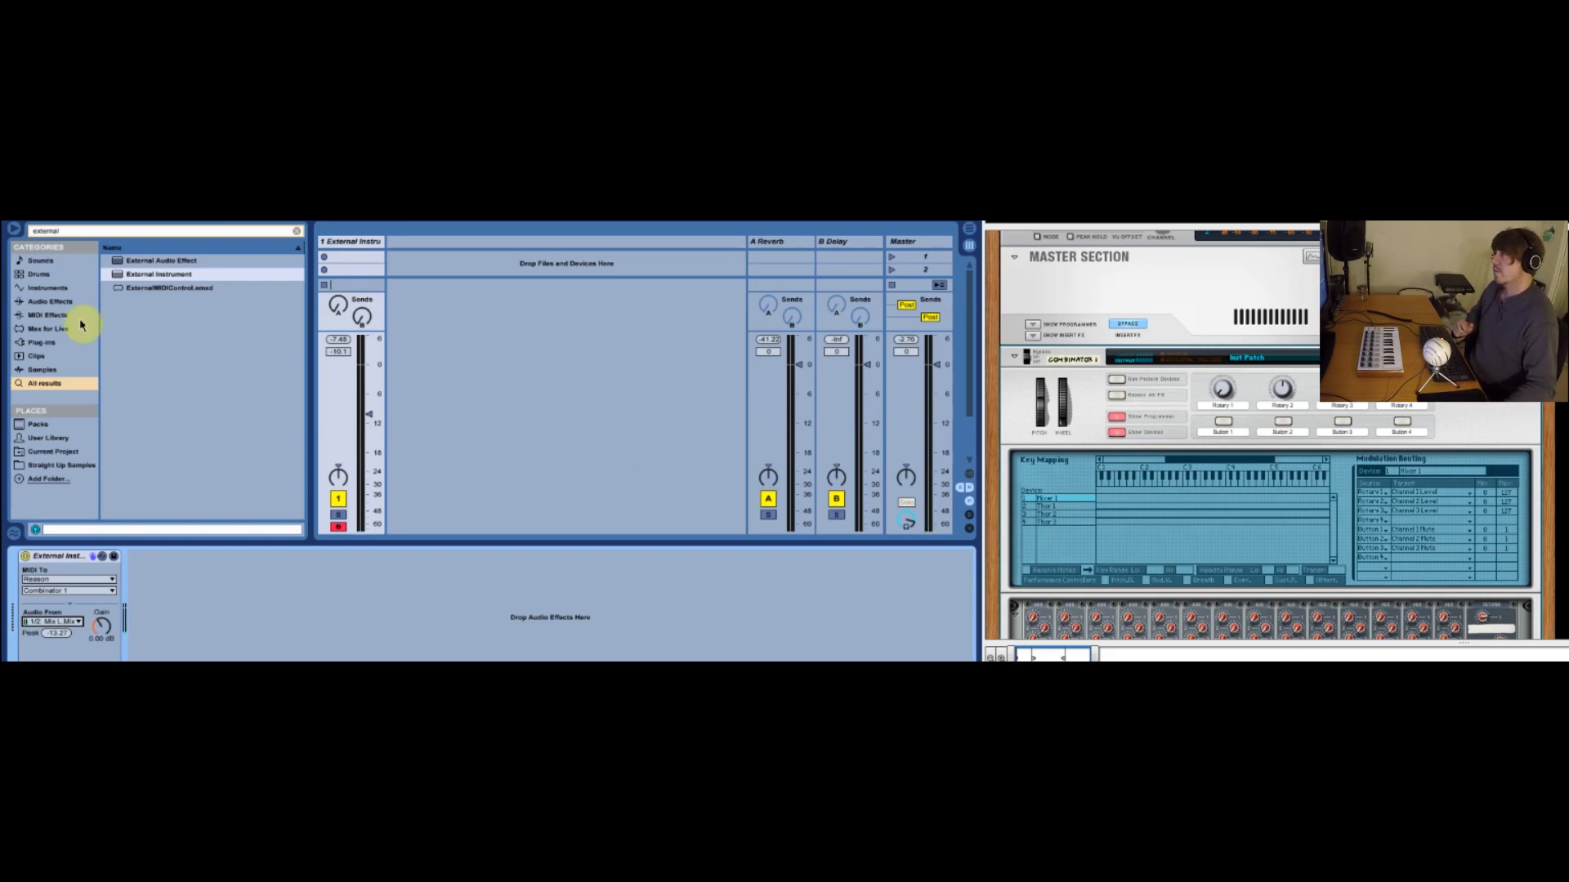
# Step: Add the ExternalMIDIControl.amxd device before the External Instrument and set its CC numbers C1 to C8 to 71 through 78
pyautogui.click(204, 291)
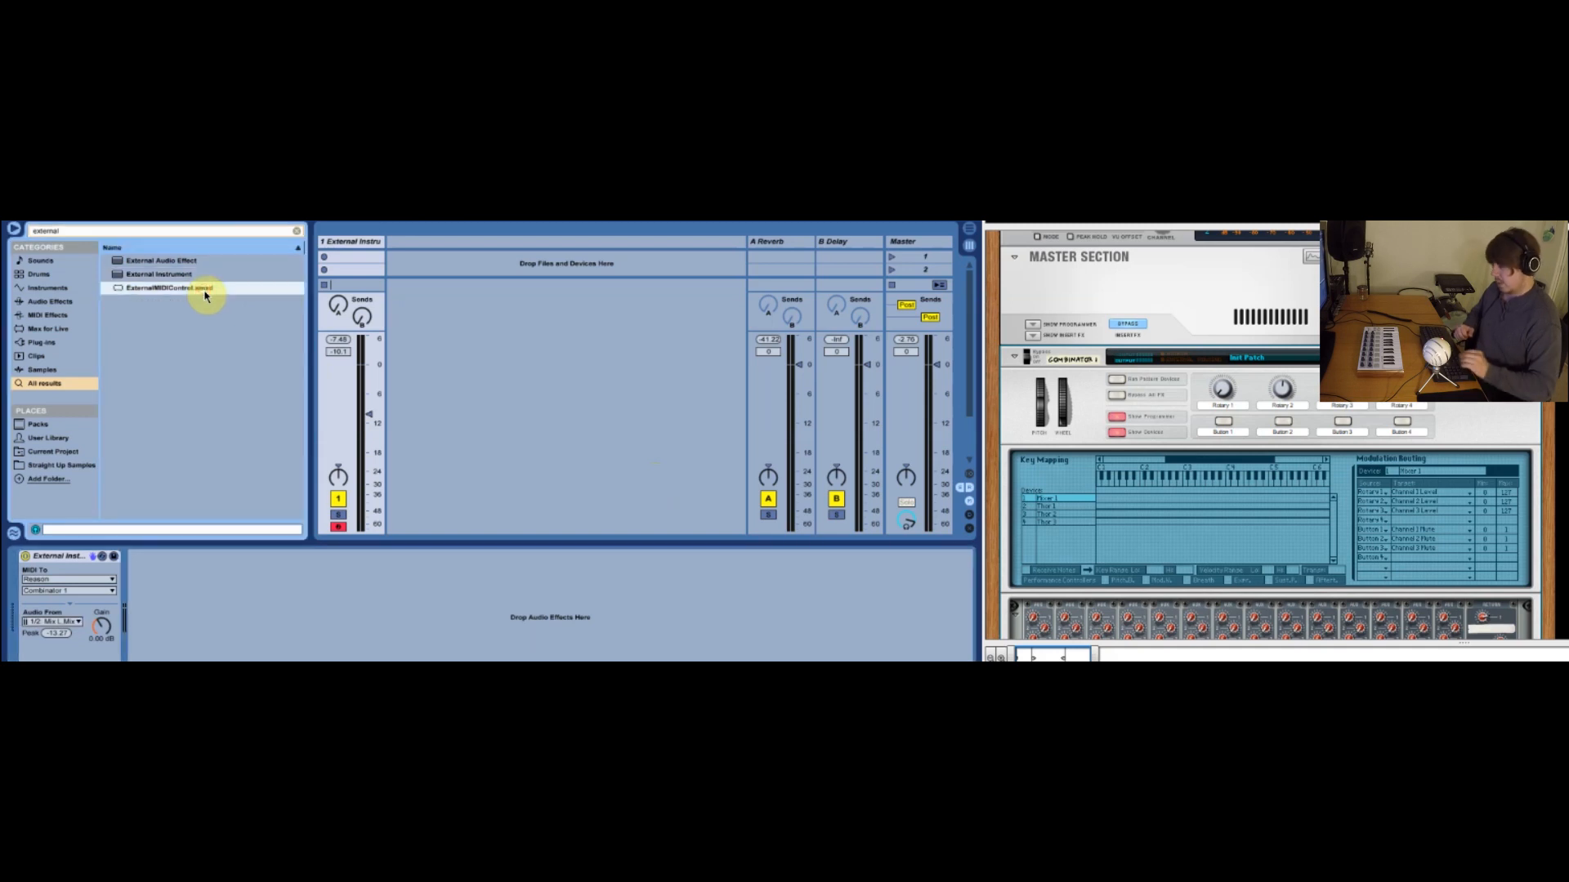
pyautogui.doubleClick(204, 292)
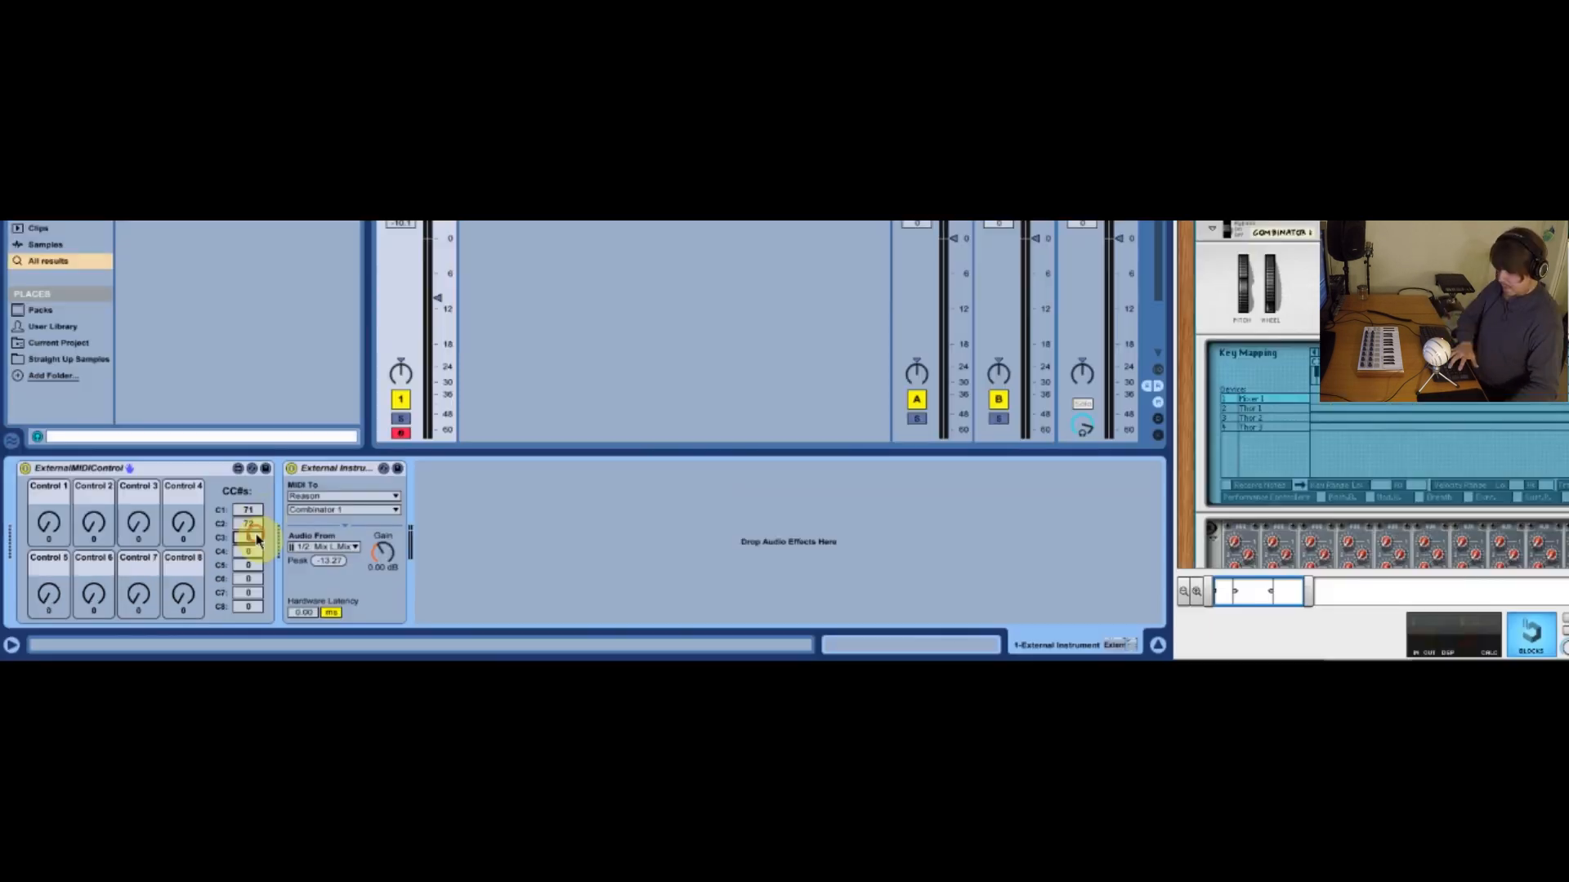
pyautogui.click(211, 614)
pyautogui.write('73')
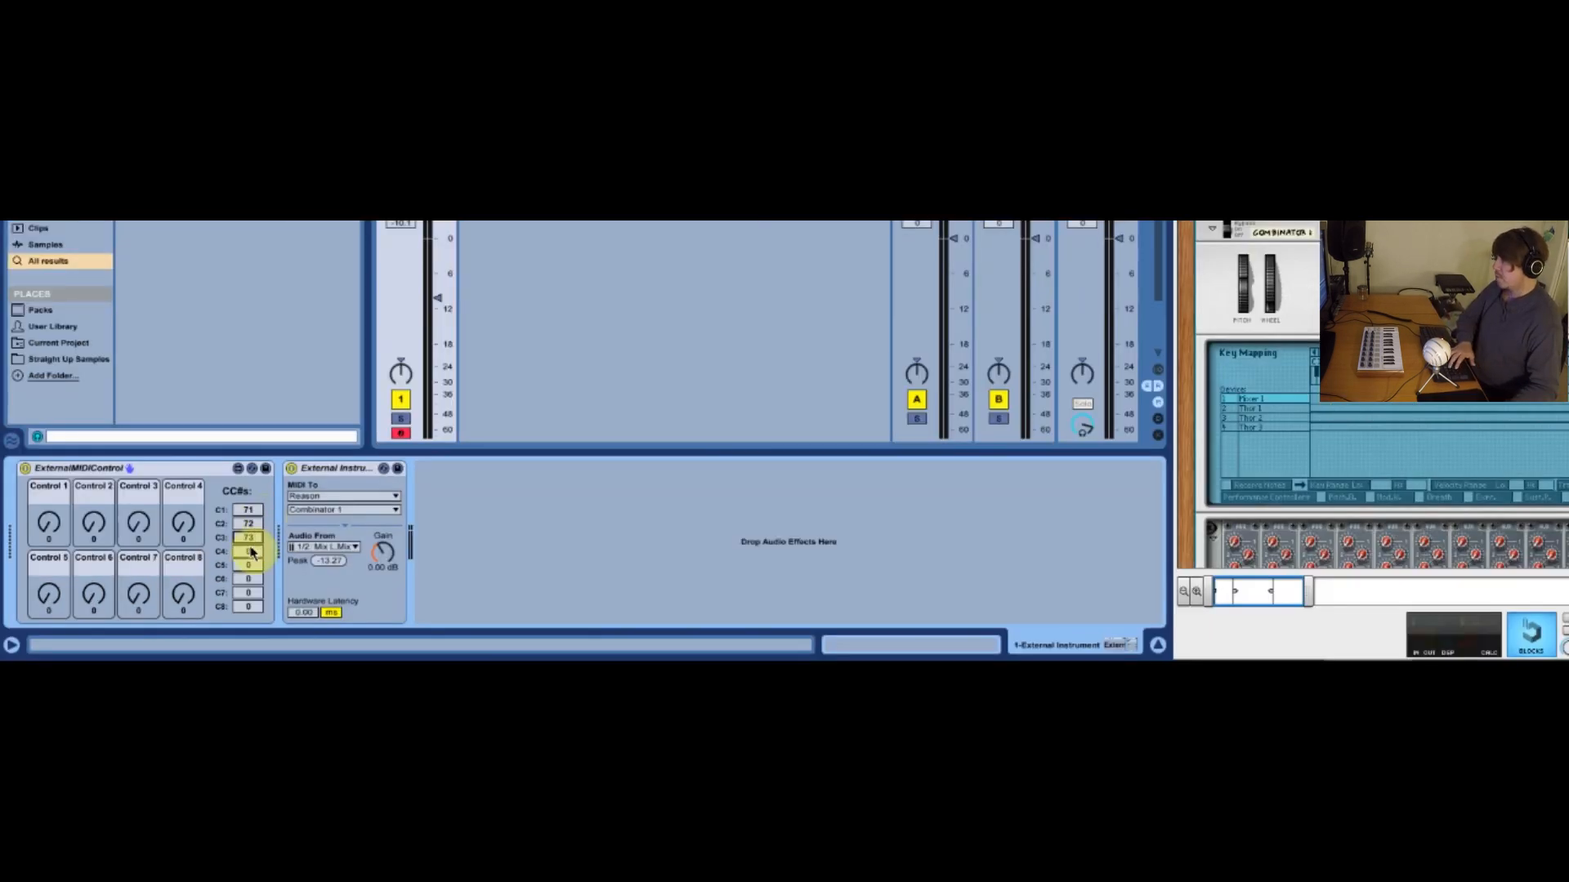
pyautogui.click(211, 625)
pyautogui.write('74')
pyautogui.click(248, 565)
pyautogui.write('75')
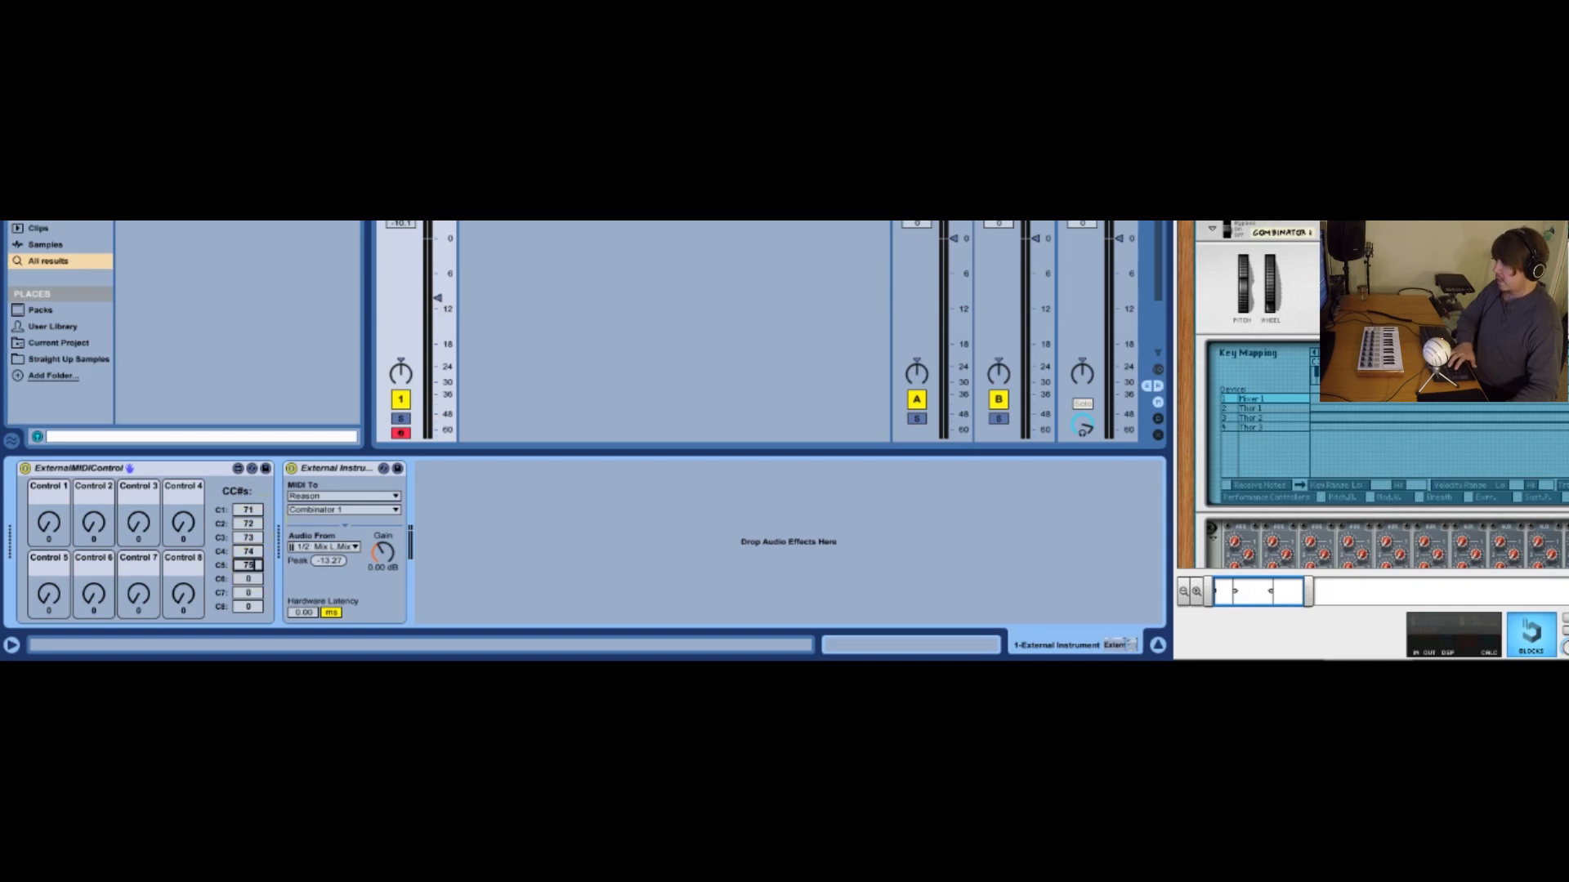
pyautogui.click(249, 580)
pyautogui.write('76')
pyautogui.click(250, 592)
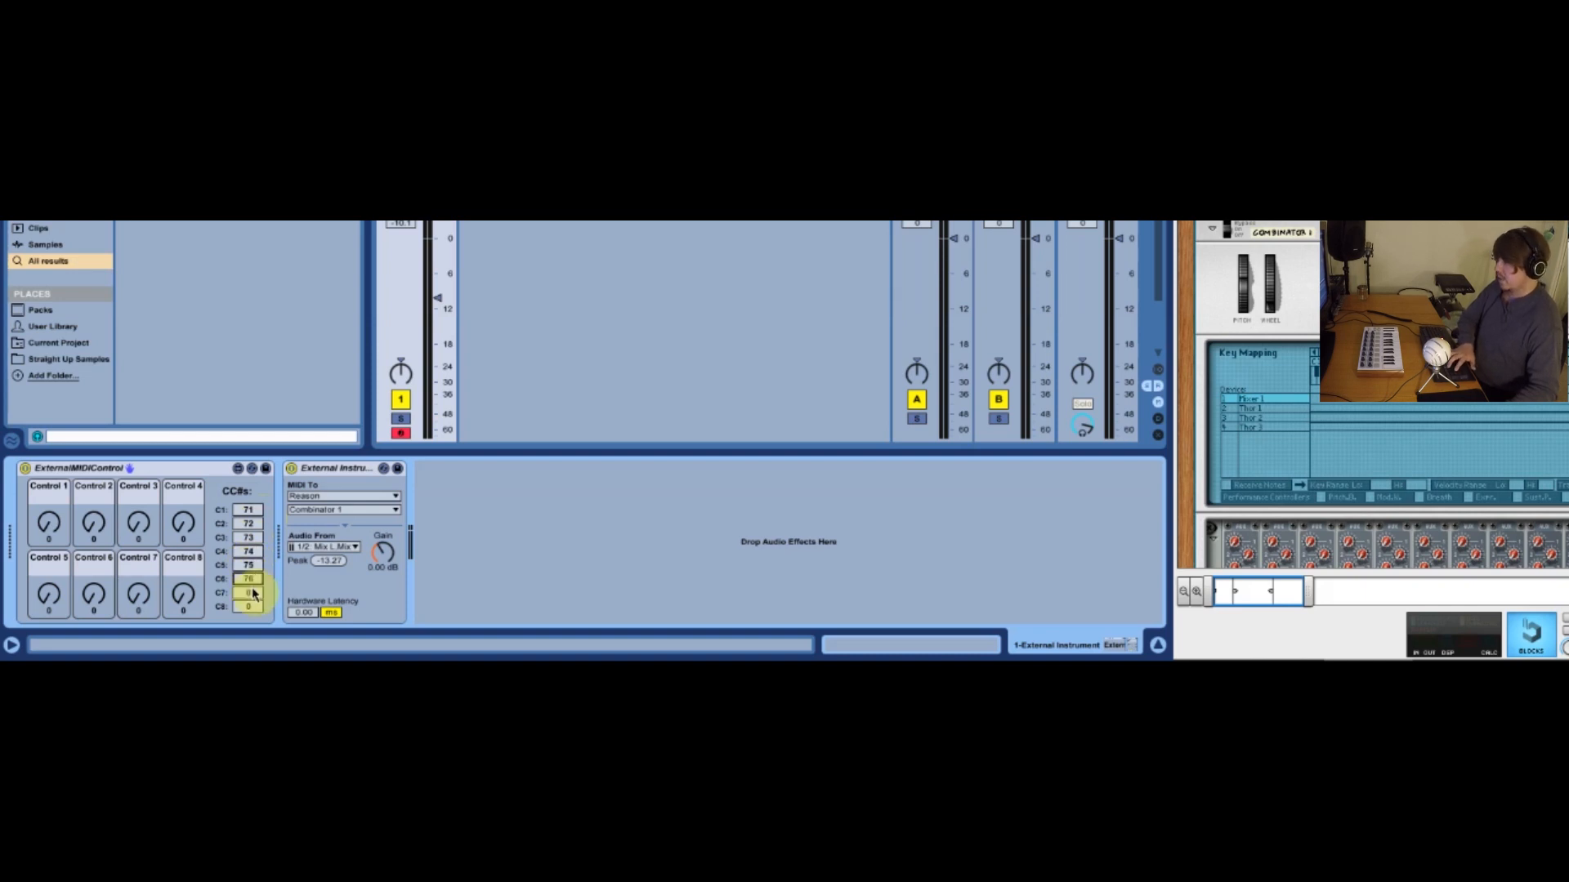
pyautogui.write('77')
pyautogui.click(250, 606)
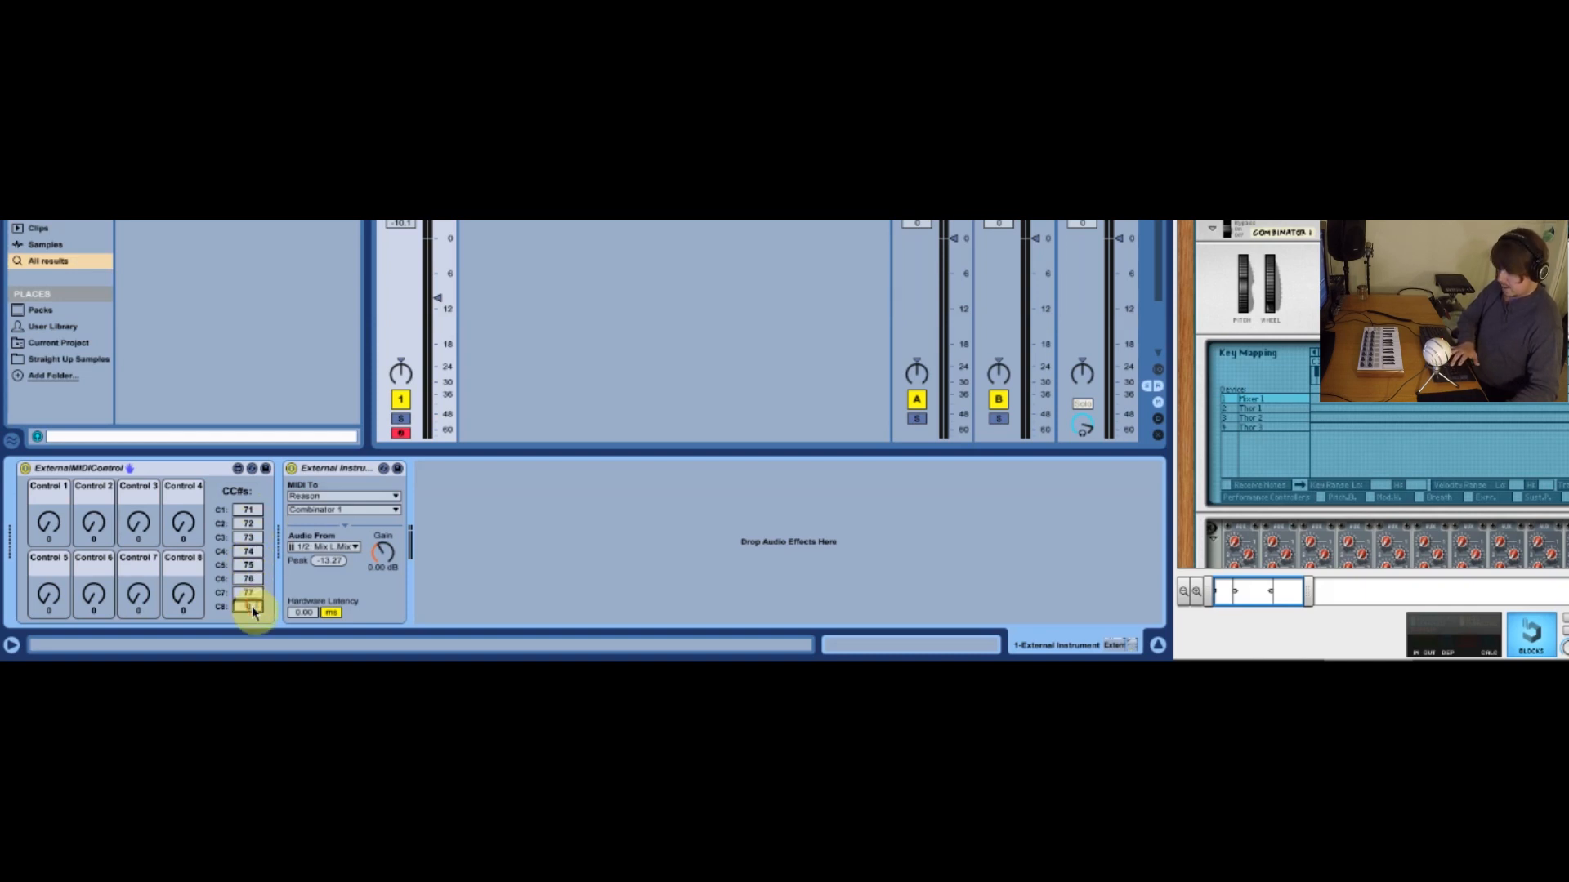
pyautogui.write('78')
pyautogui.click(186, 469)
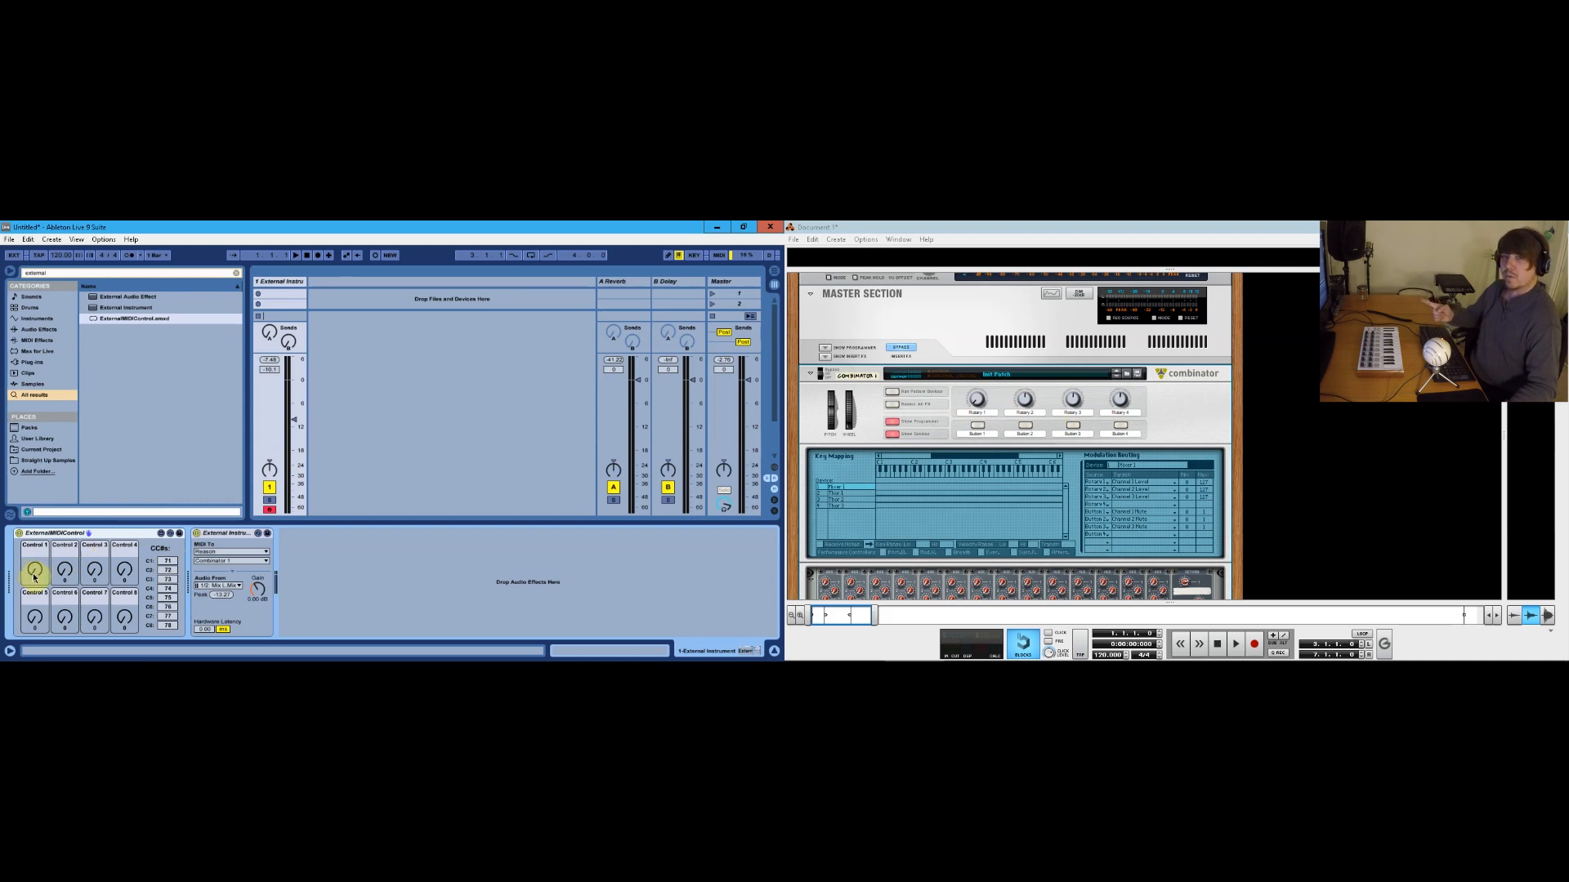
# Step: Test the Channel 1 level in Reason's Mixer 1 by turning Control 1 of the ExternalMIDIControl device down and up while playing notes
pyautogui.moveTo(34, 578); pyautogui.dragTo(34, 560)
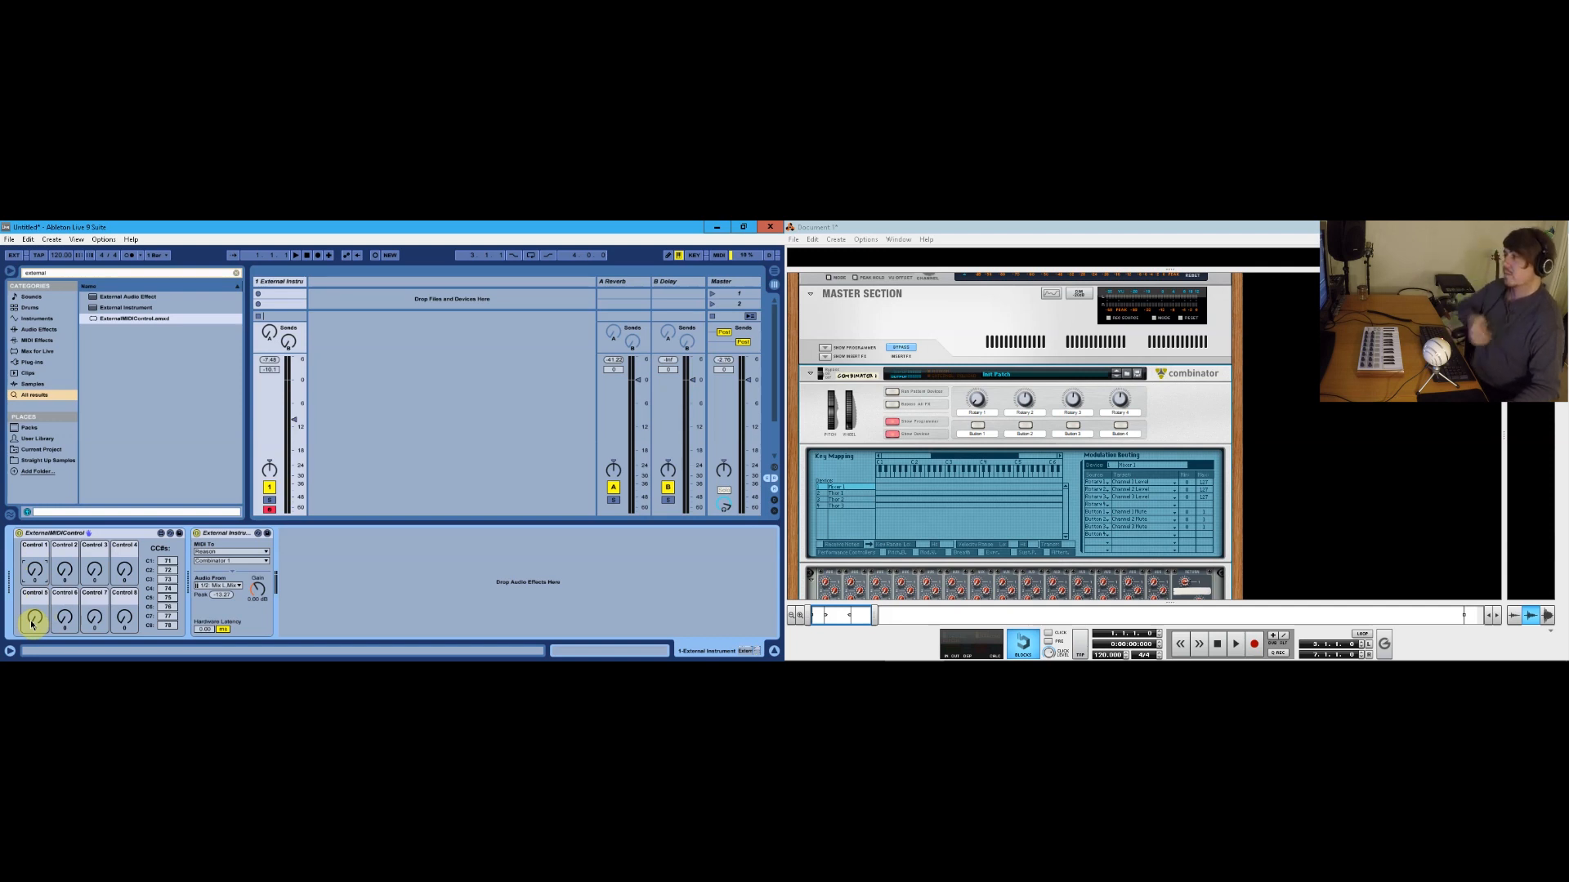
pyautogui.moveTo(35, 572); pyautogui.dragTo(36, 570)
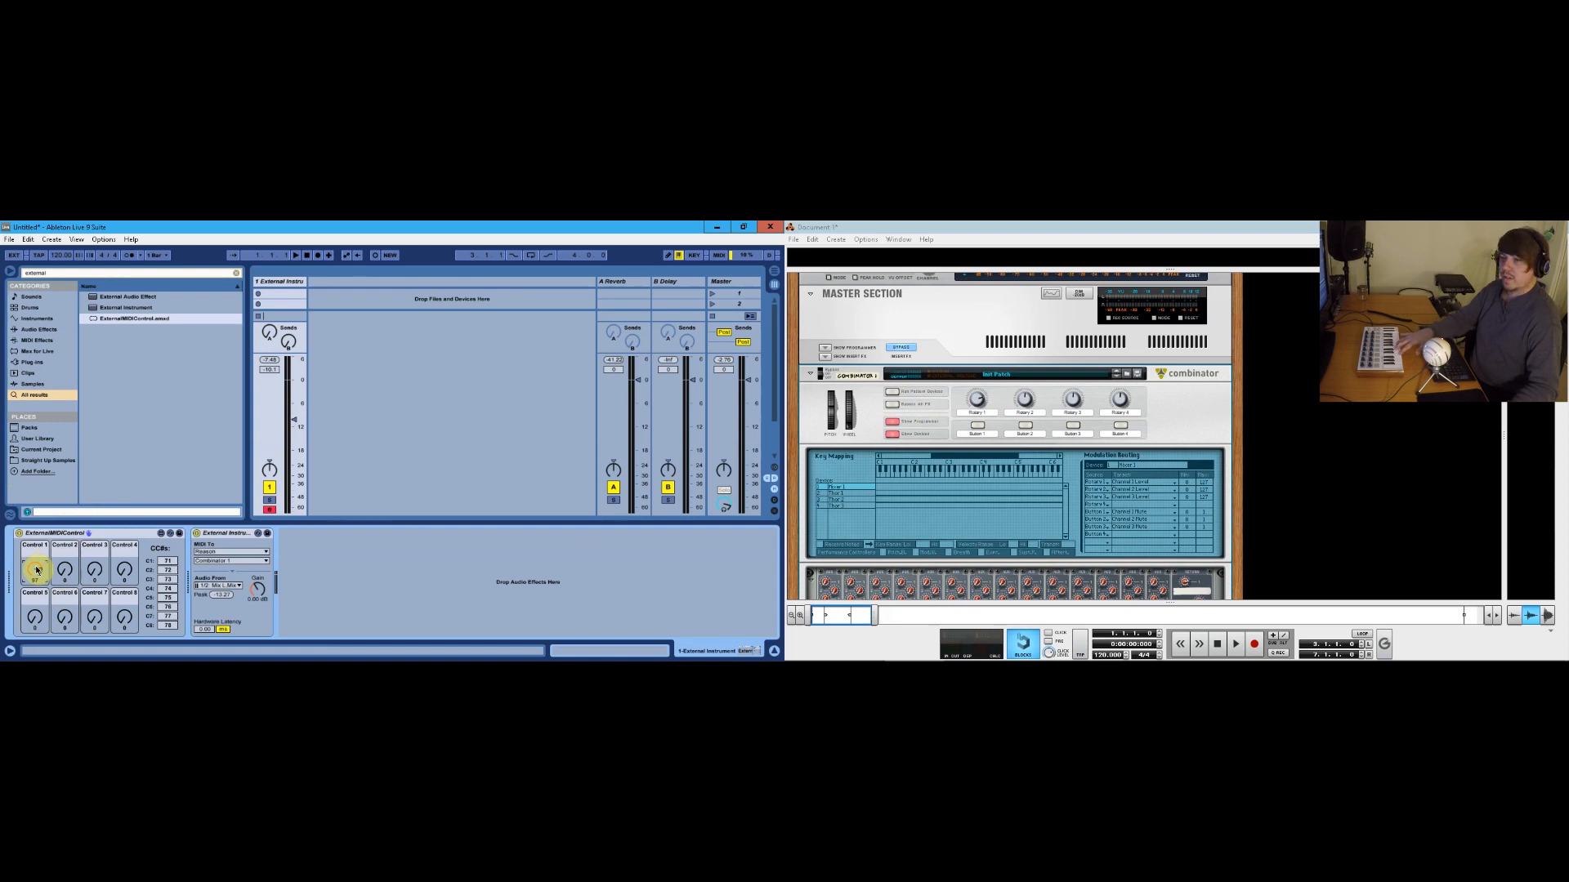
pyautogui.moveTo(36, 570); pyautogui.dragTo(35, 585)
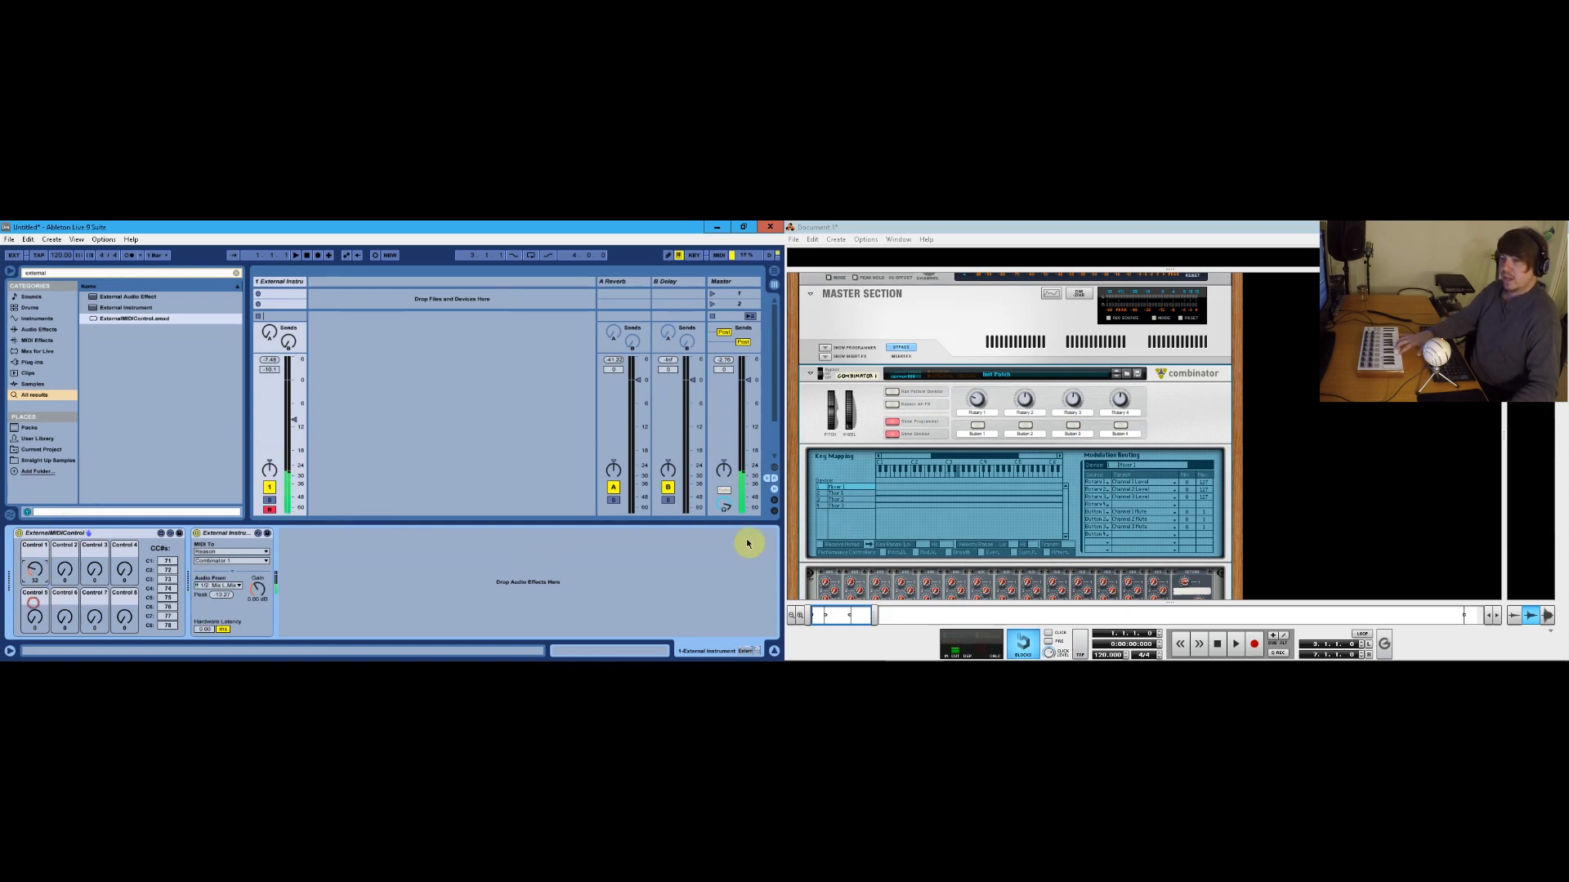
pyautogui.scroll(-5, 849, 485)
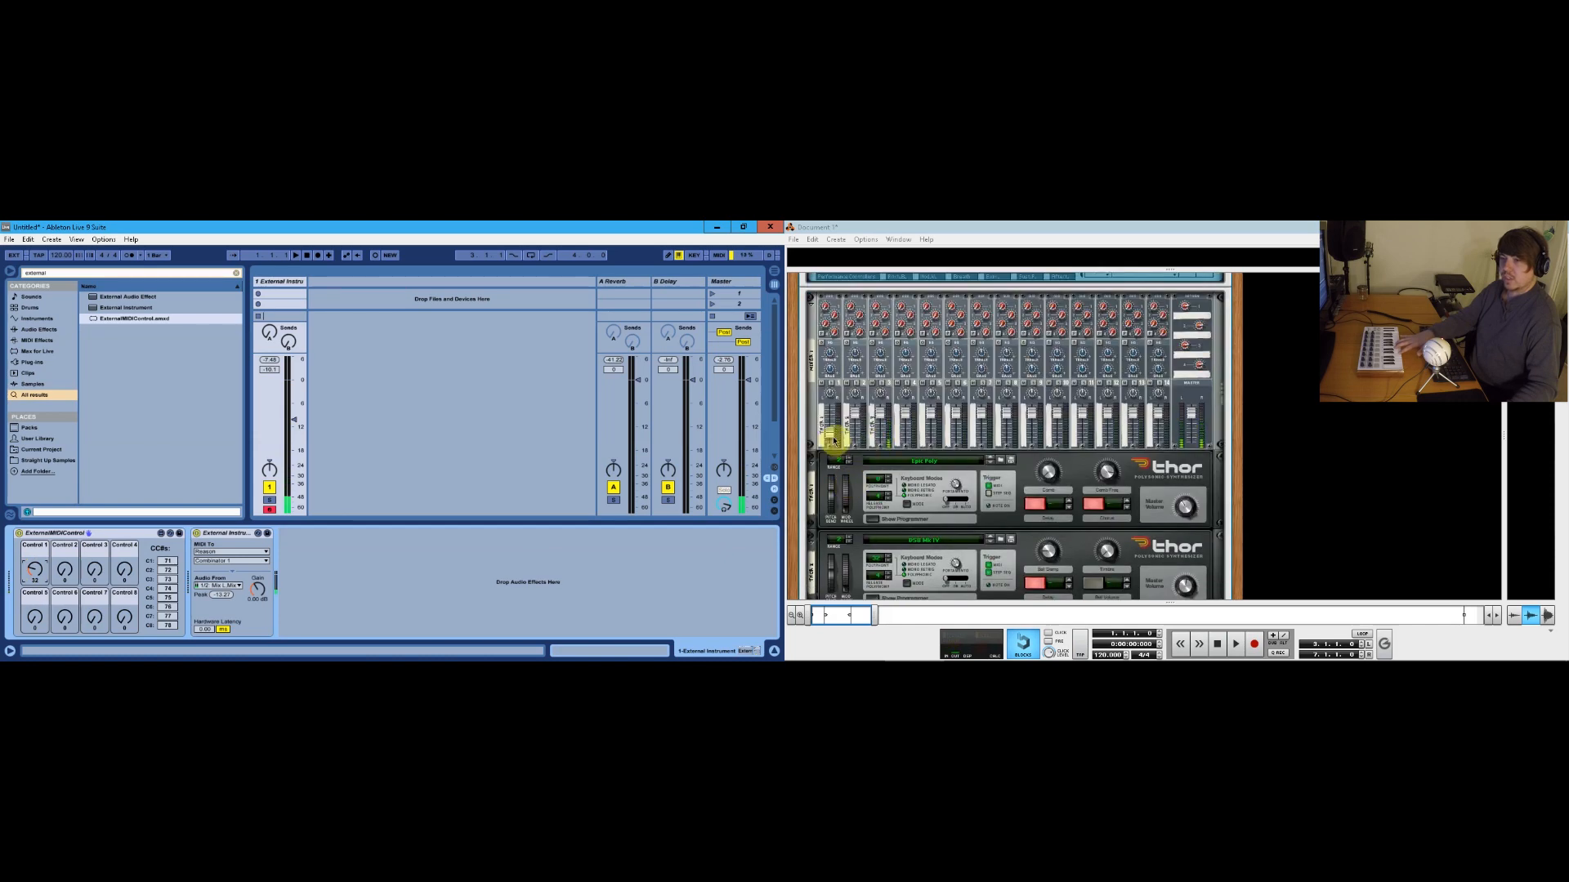
pyautogui.moveTo(36, 572); pyautogui.dragTo(36, 527)
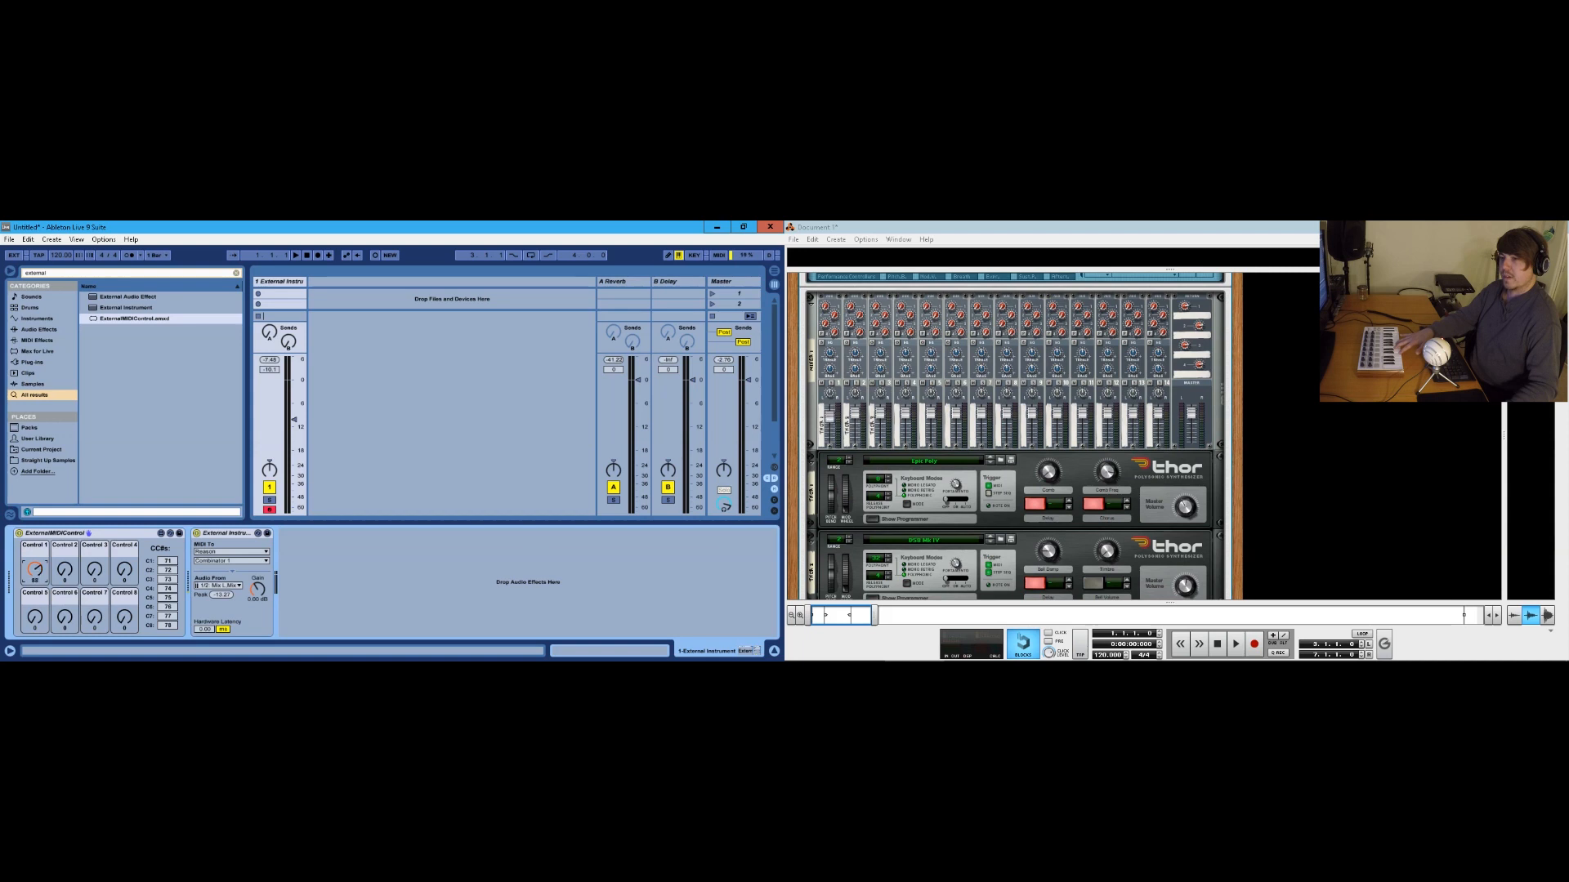
# Step: Test the Combinator's Button 1 by turning Control 5 of the ExternalMIDIControl device up, with the Combinator's buttons in view
pyautogui.scroll(1, 463, 613)
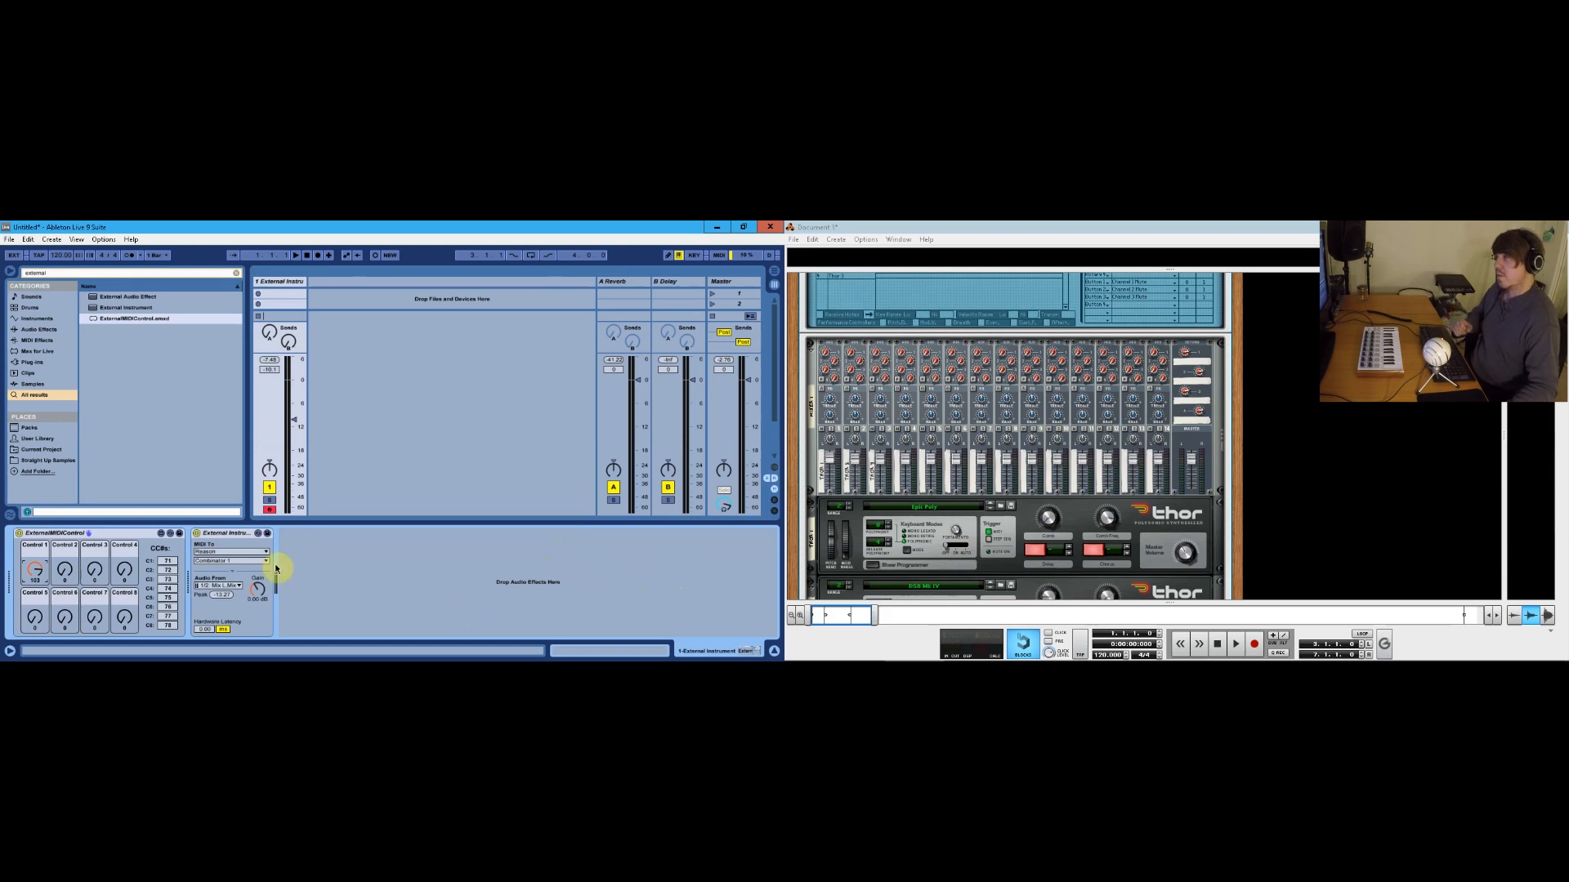
pyautogui.click(35, 618)
pyautogui.click(37, 618)
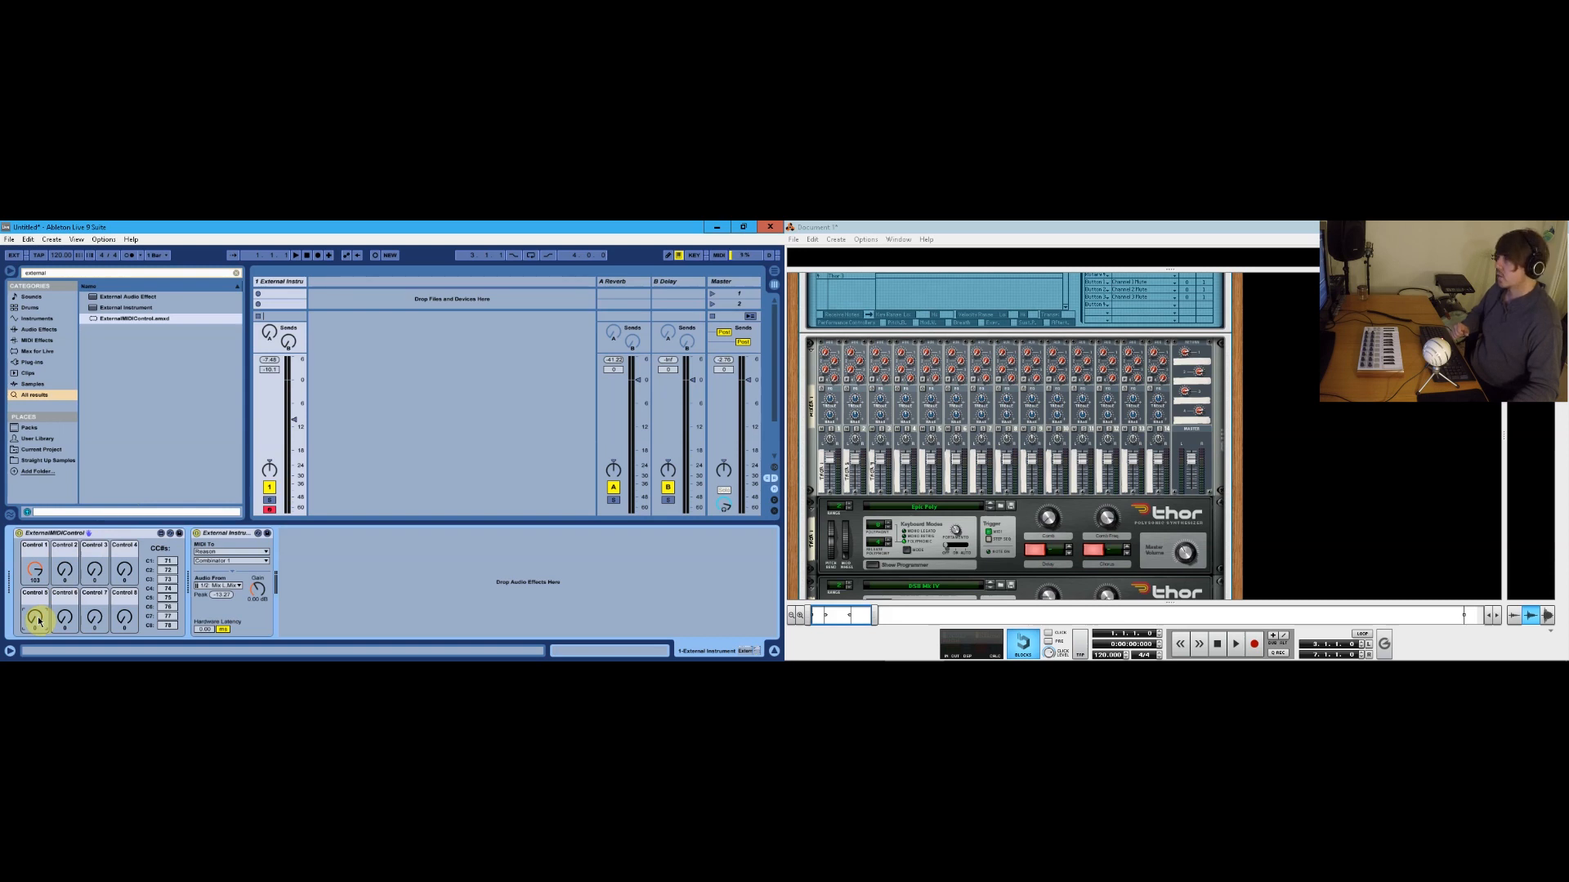
pyautogui.scroll(3, 1026, 403)
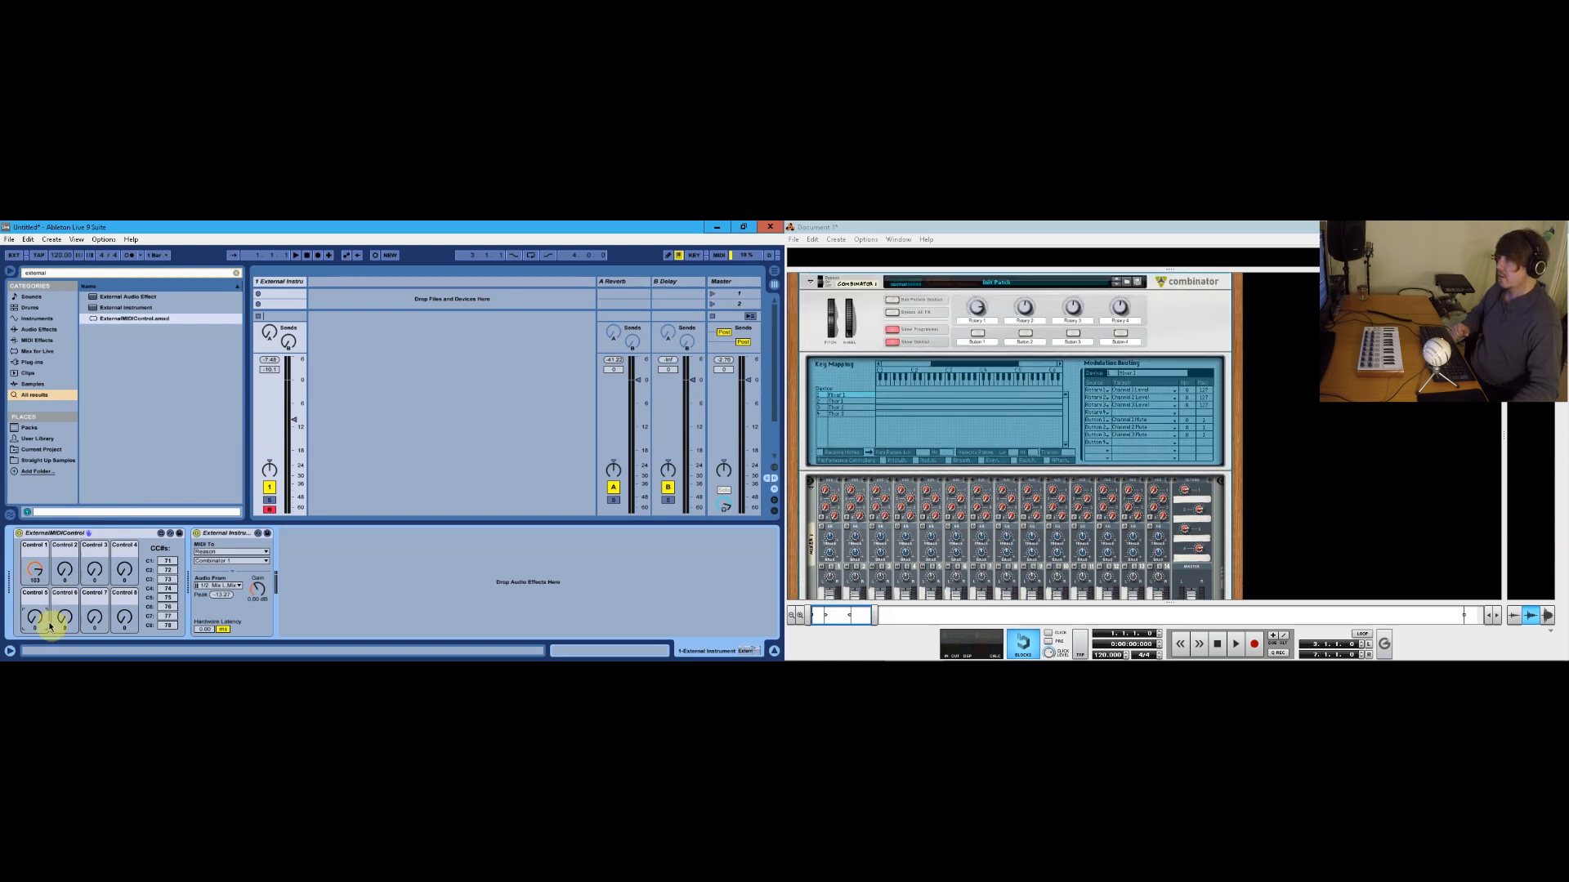
pyautogui.moveTo(39, 624); pyautogui.dragTo(39, 523)
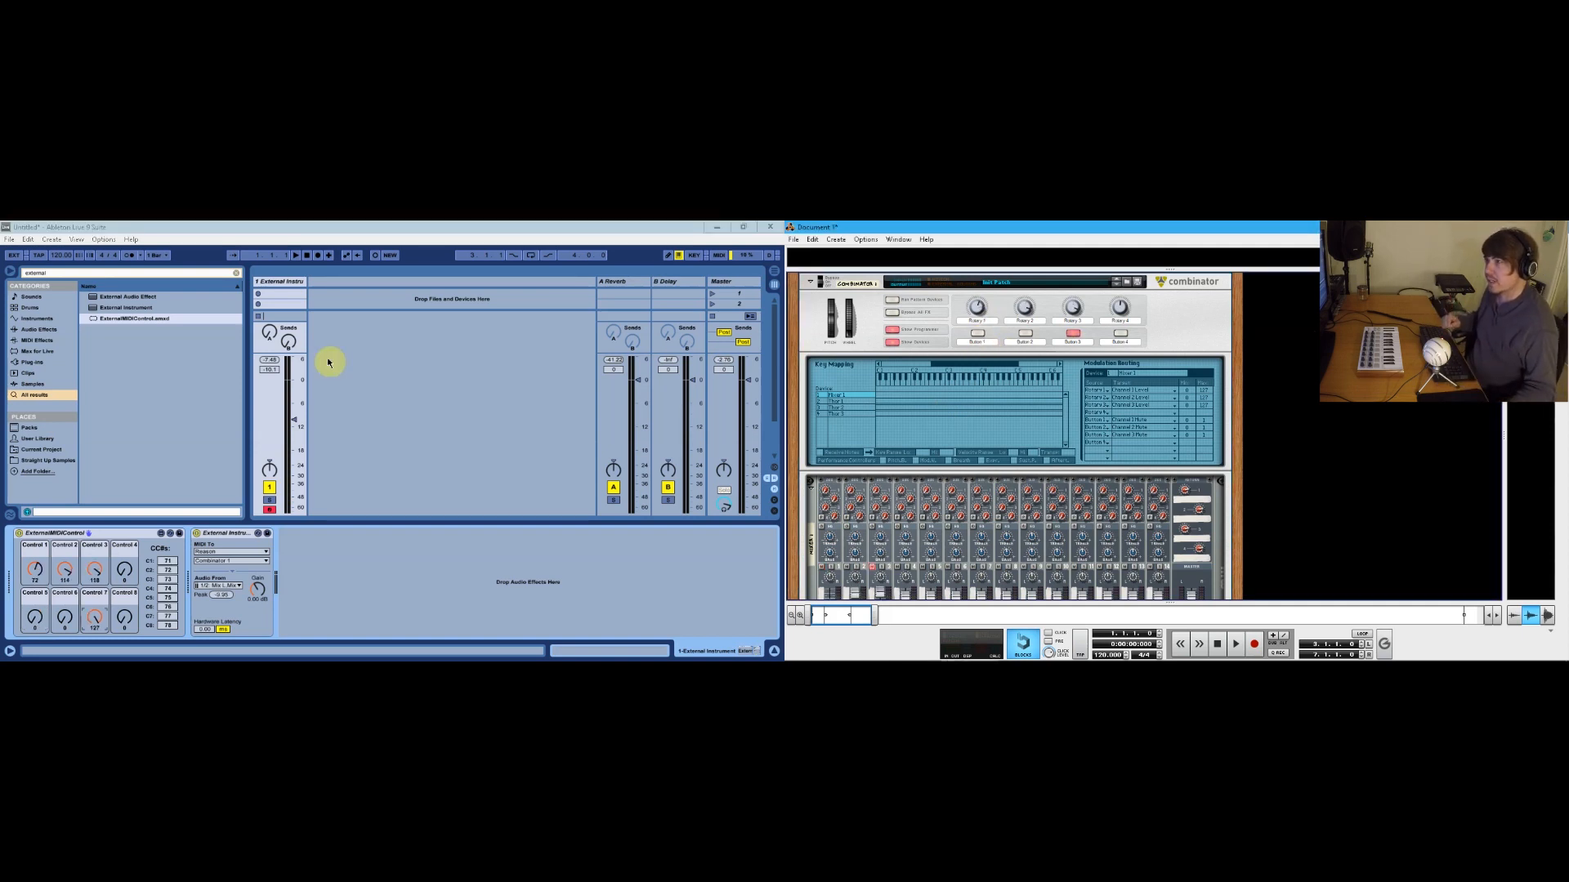
# Step: Enter Live's MIDI mapping mode and delete all existing MIDI mappings
pyautogui.click(721, 258)
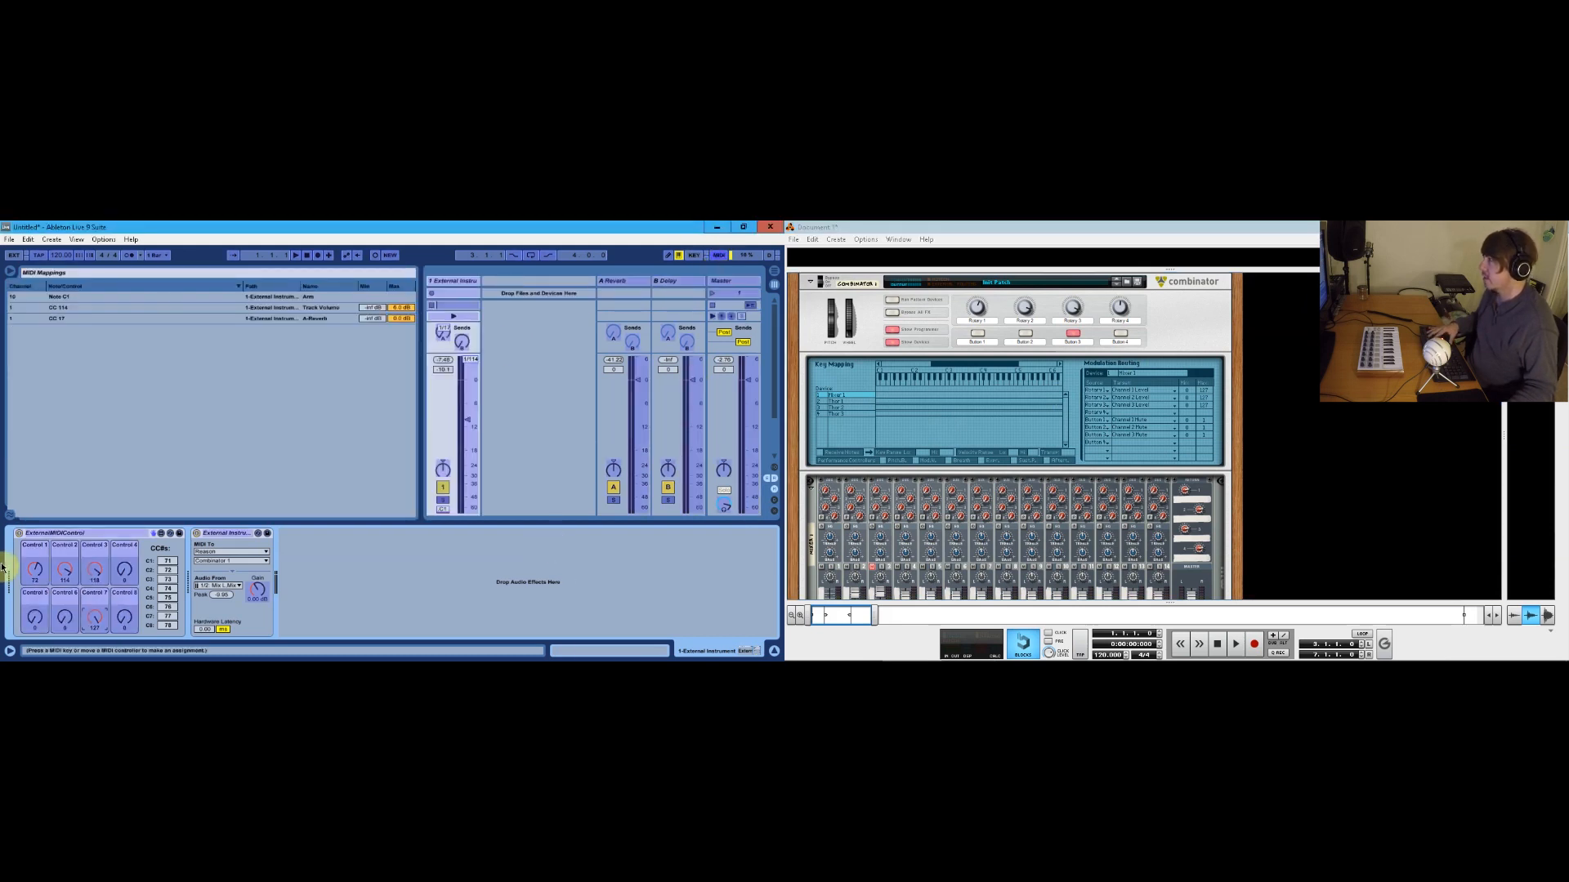
pyautogui.click(155, 299)
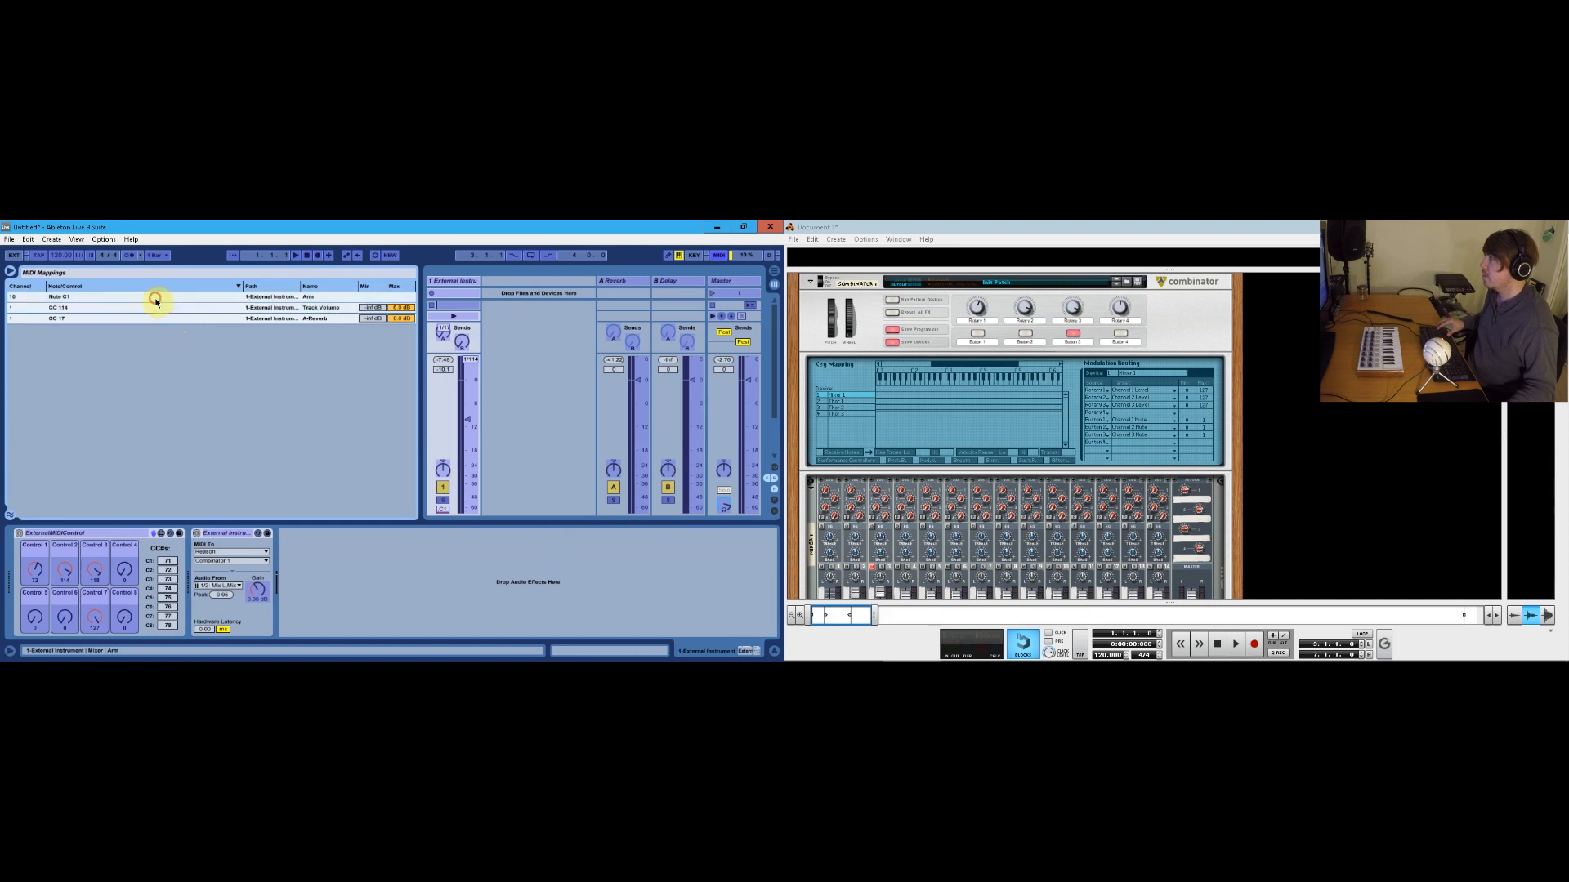
pyautogui.press('Delete')
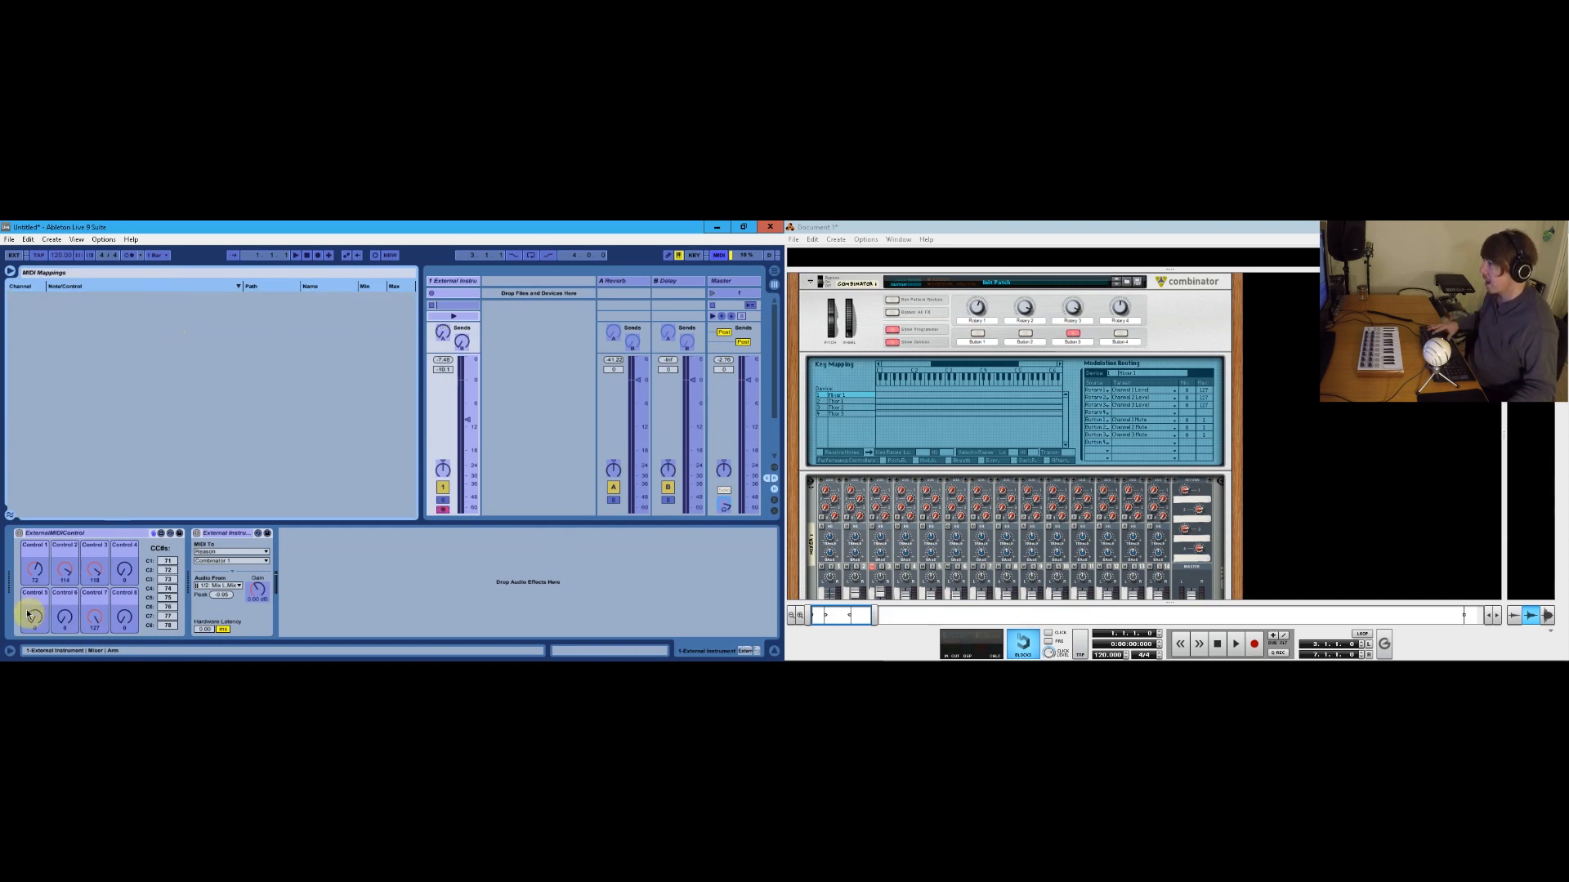
# Step: Map Controls 1, 2 and 3 of the ExternalMIDIControl device to three knobs on the MIDI keyboard
pyautogui.click(33, 578)
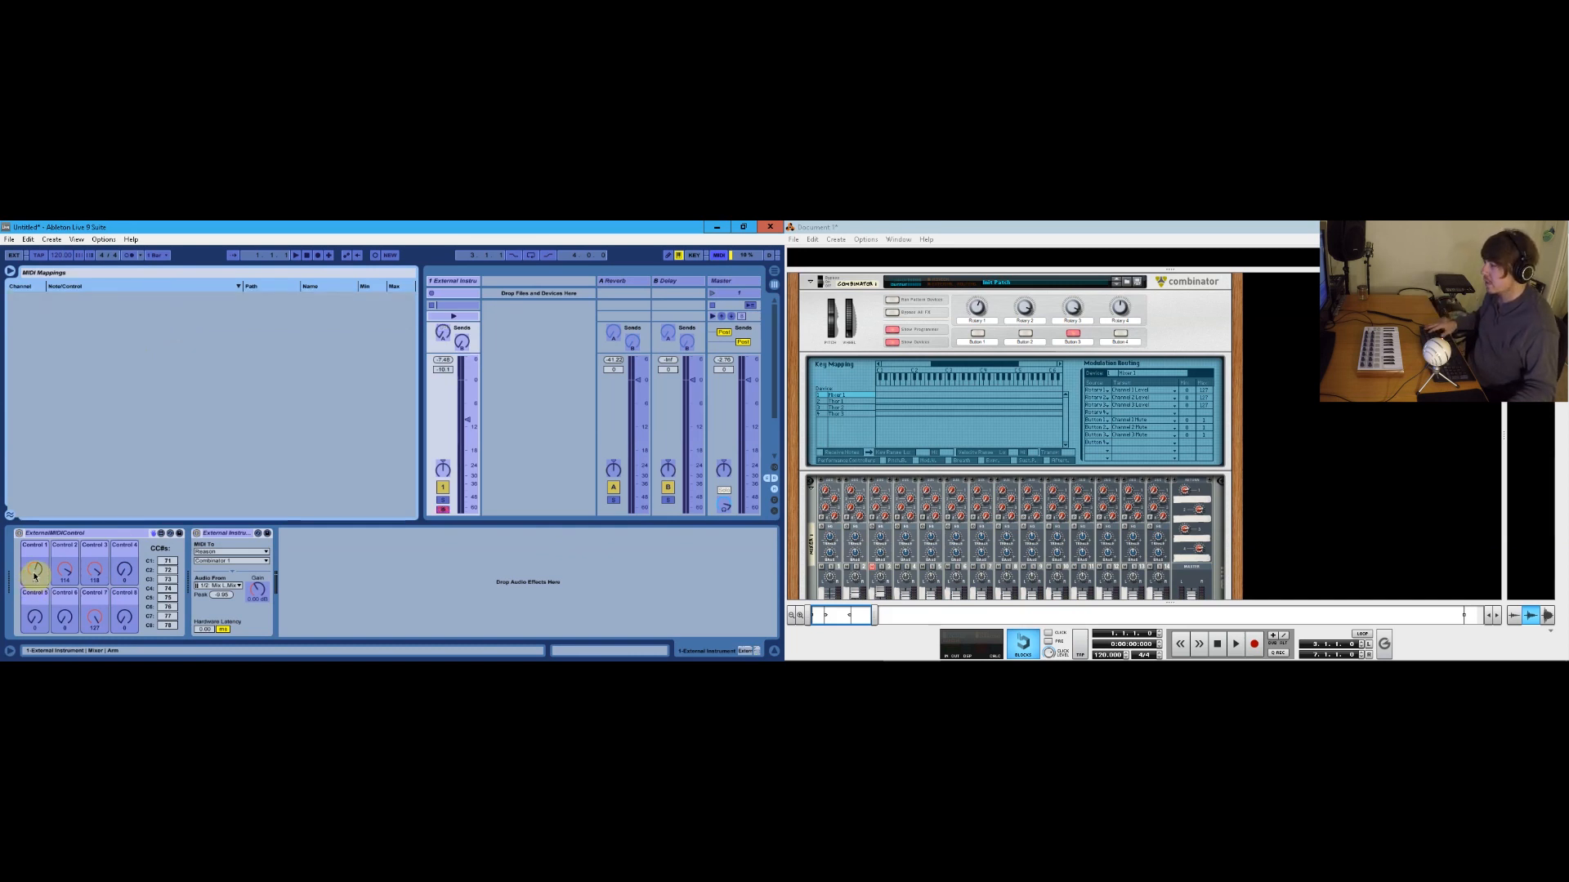
pyautogui.click(34, 577)
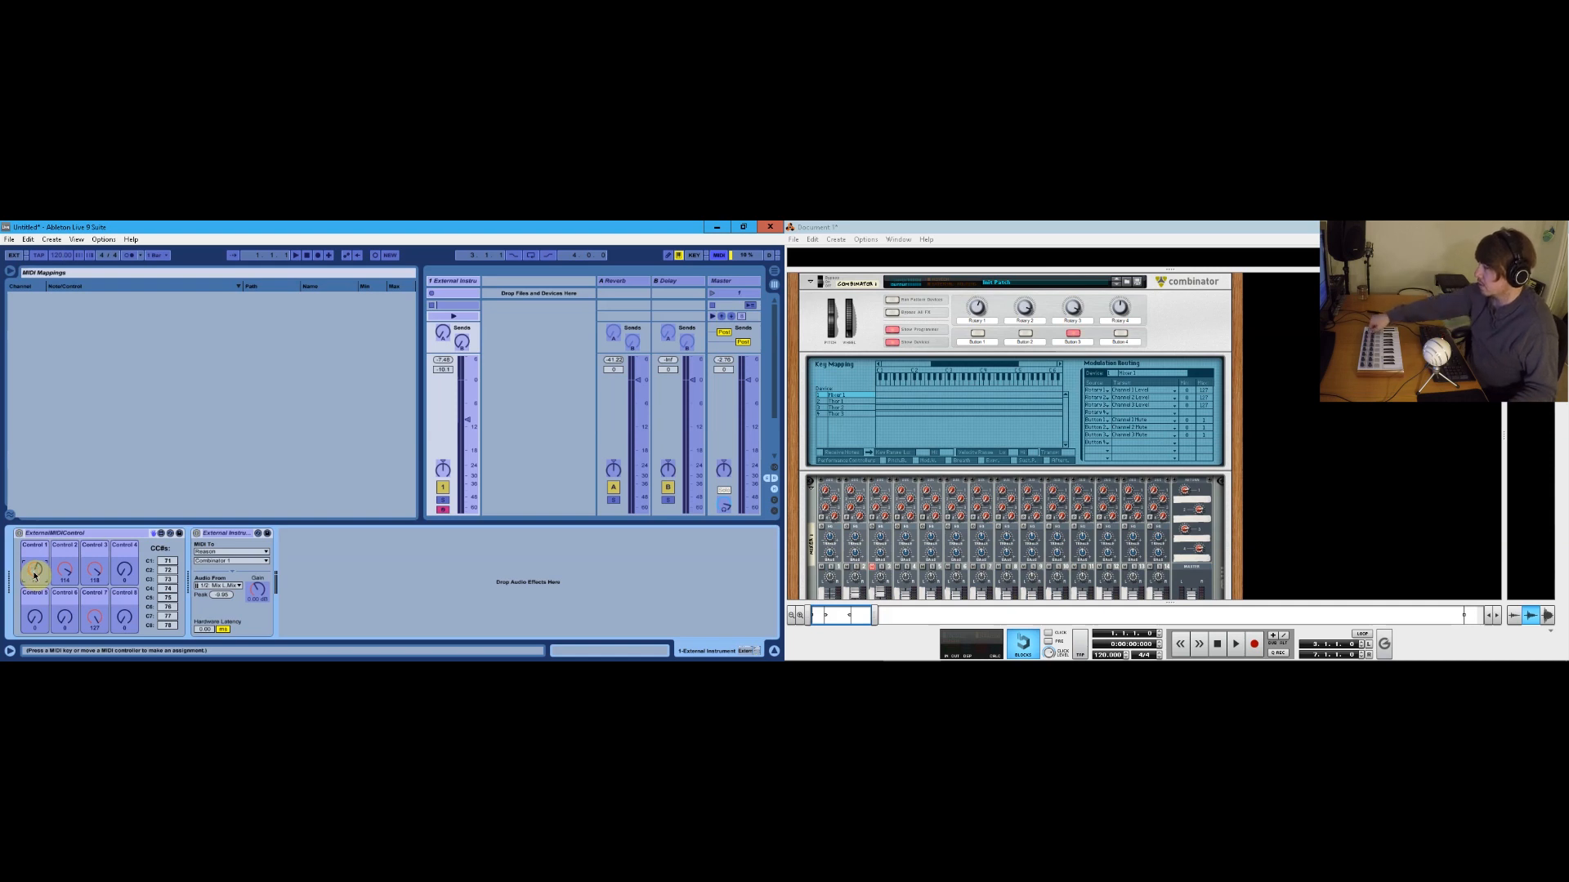
pyautogui.click(75, 576)
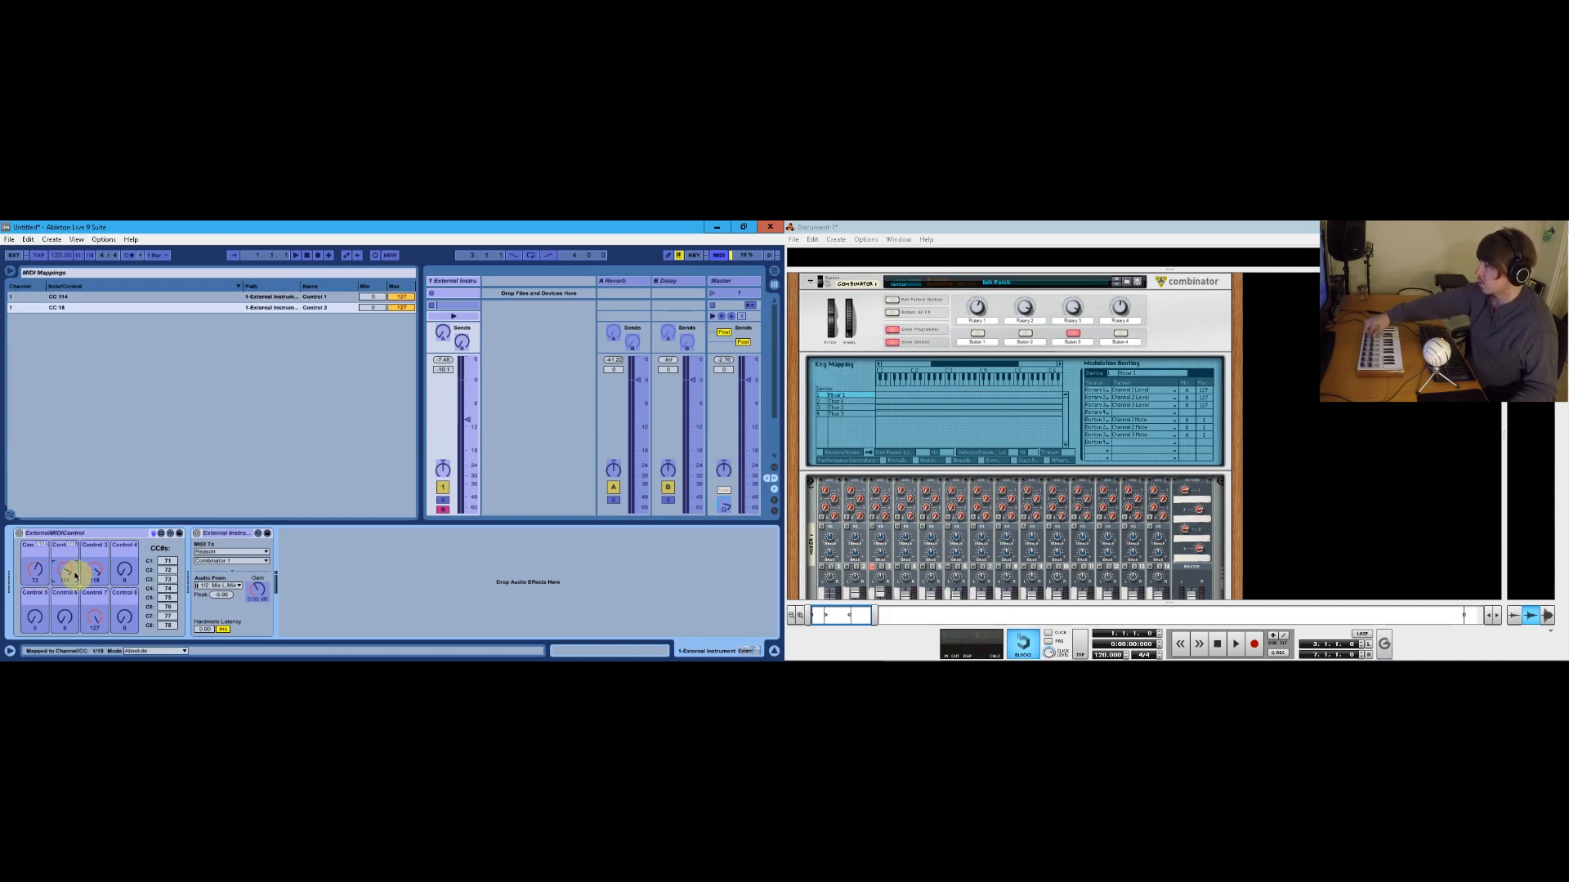
pyautogui.click(94, 576)
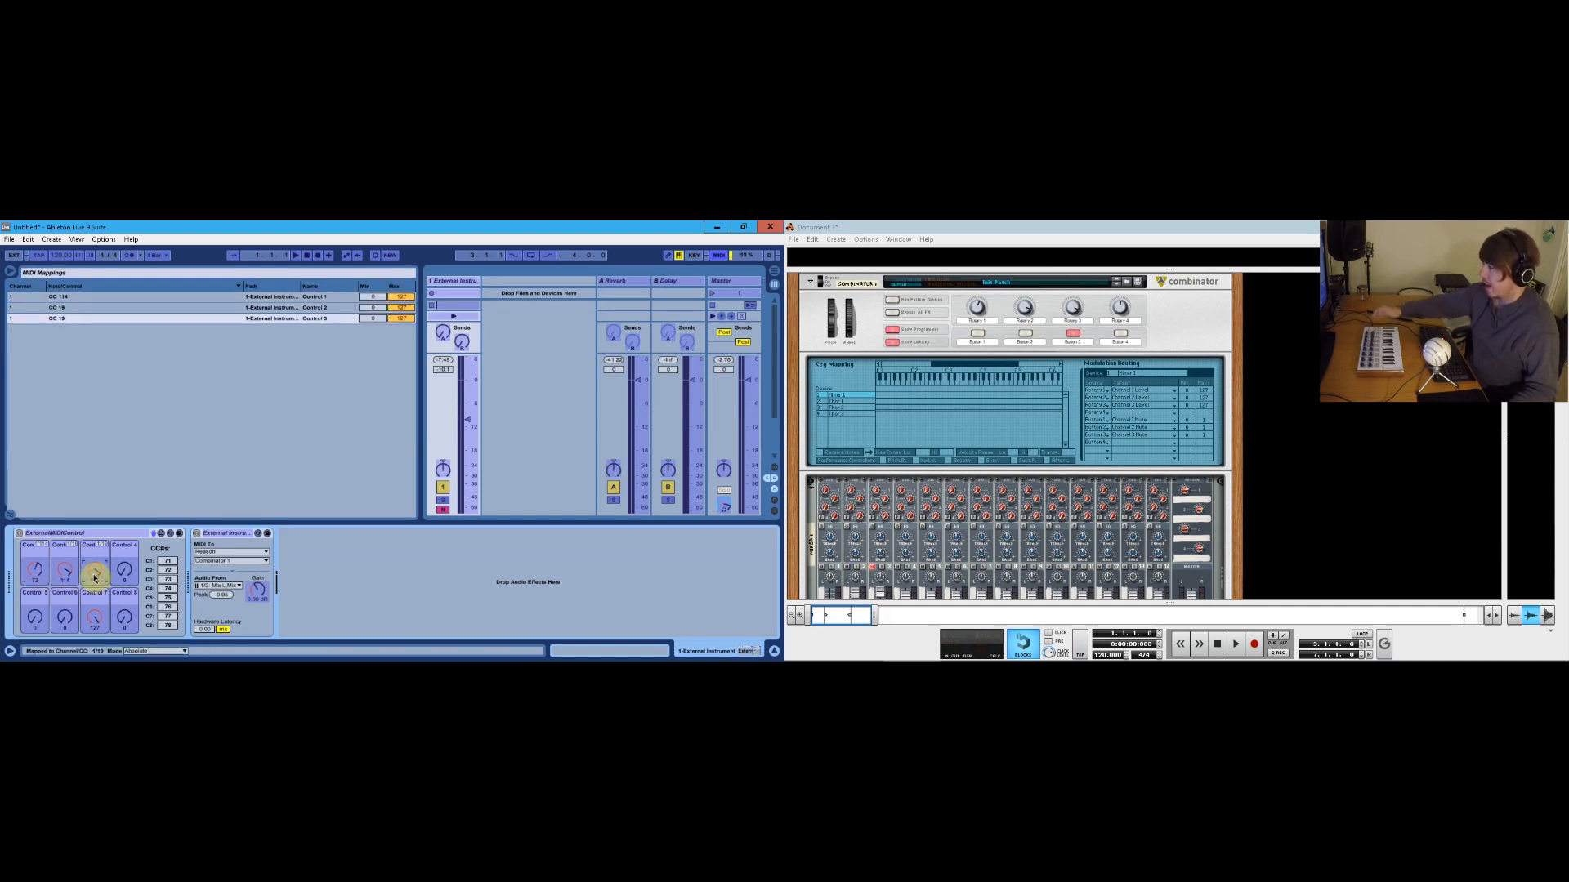
# Step: Map Controls 5, 6 and 7 of the ExternalMIDIControl device to three pads on the MIDI keyboard and leave MIDI mapping mode
pyautogui.click(37, 618)
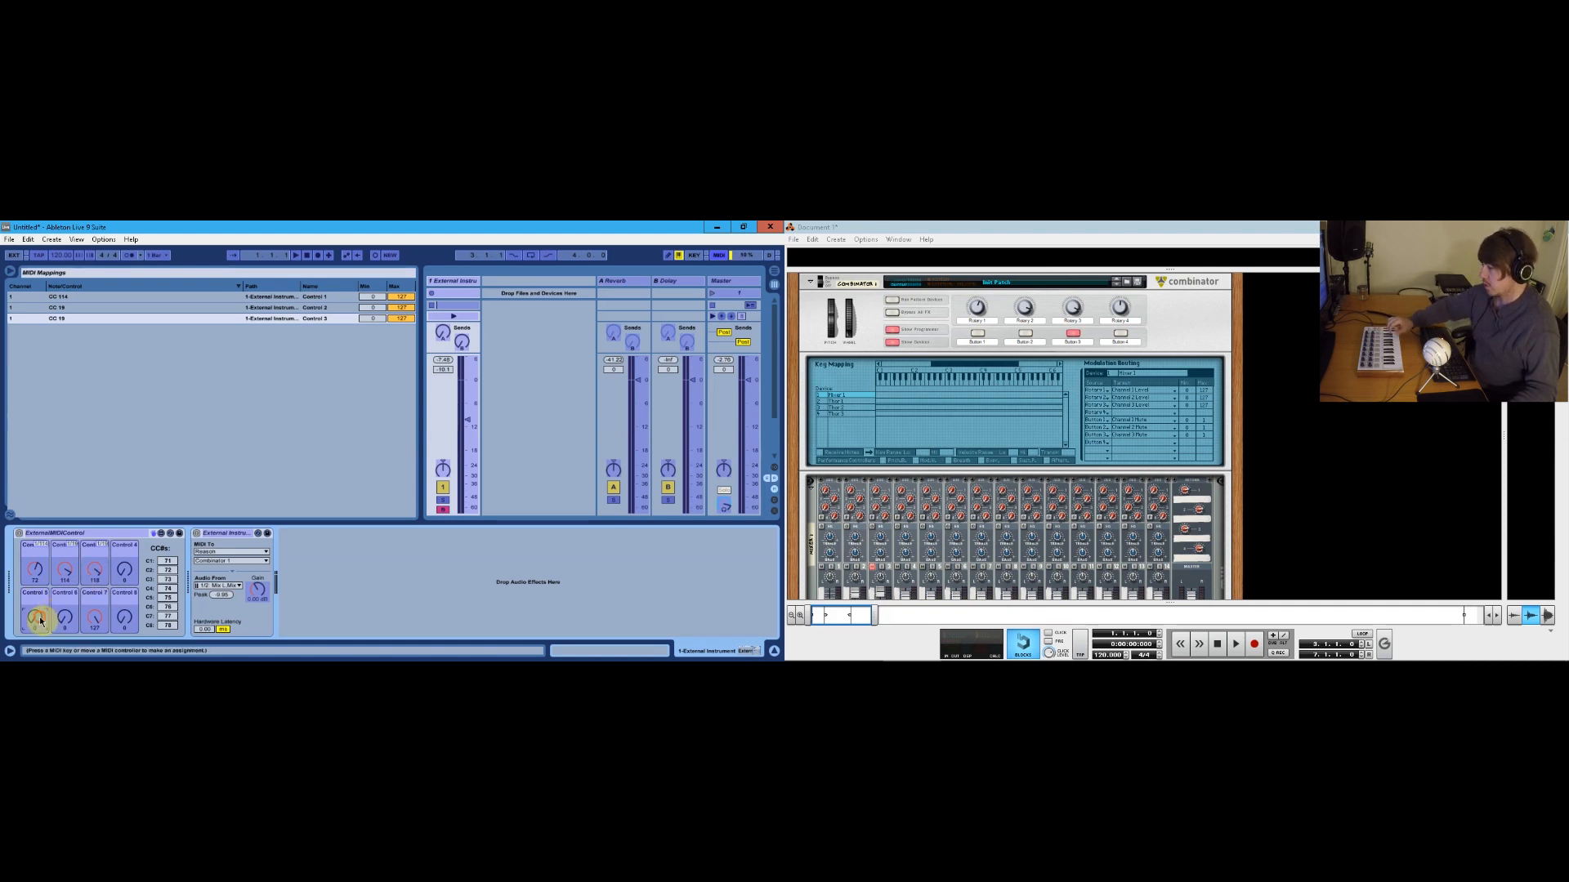
pyautogui.click(64, 620)
pyautogui.click(95, 619)
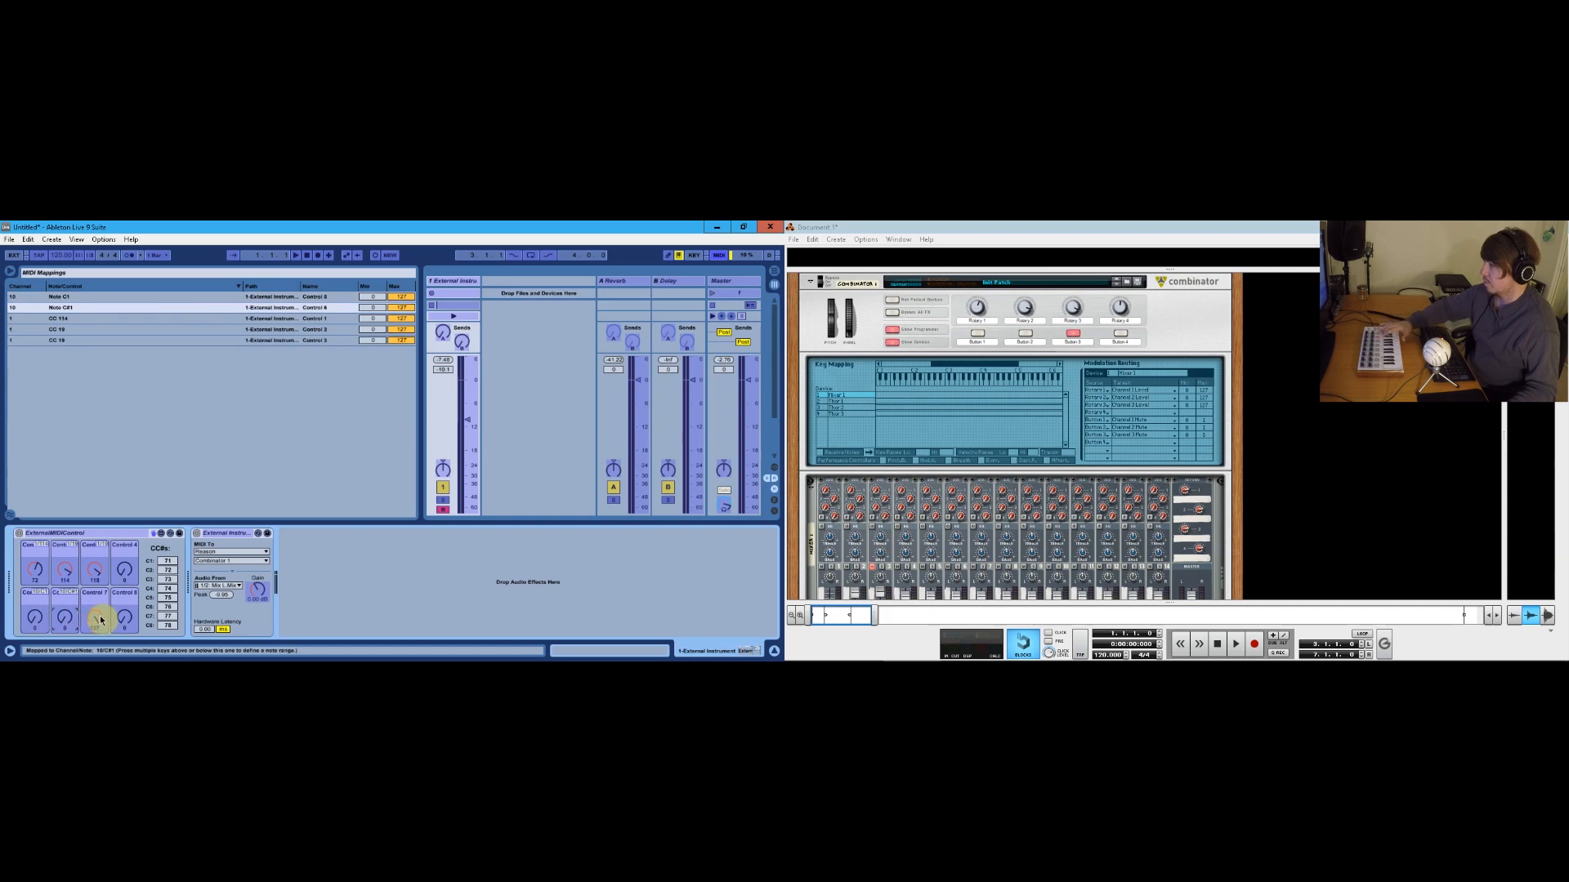
pyautogui.click(719, 254)
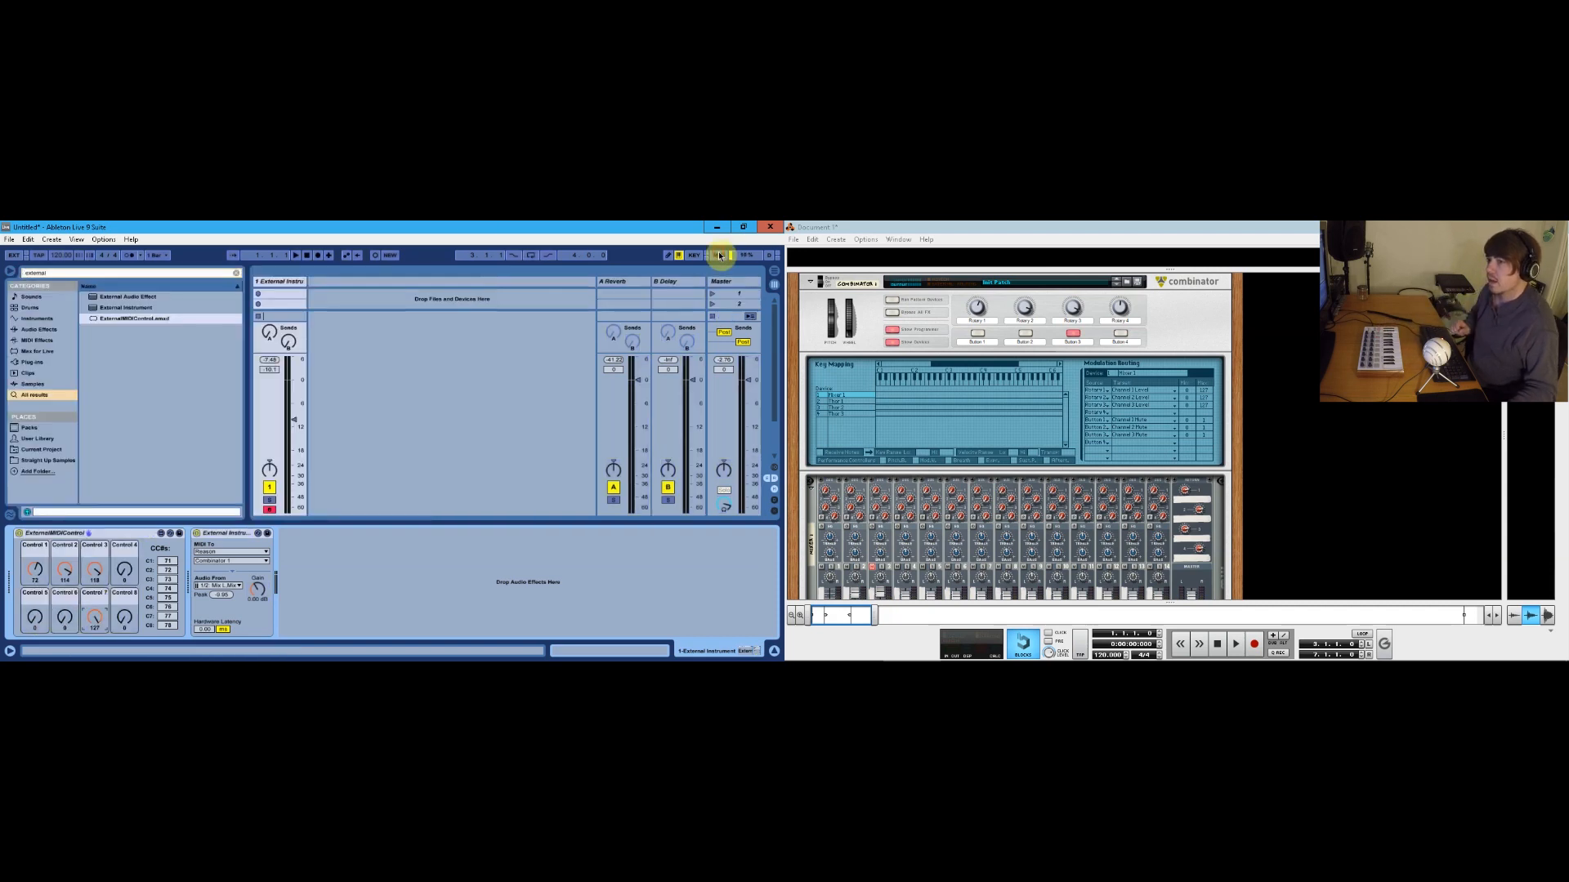